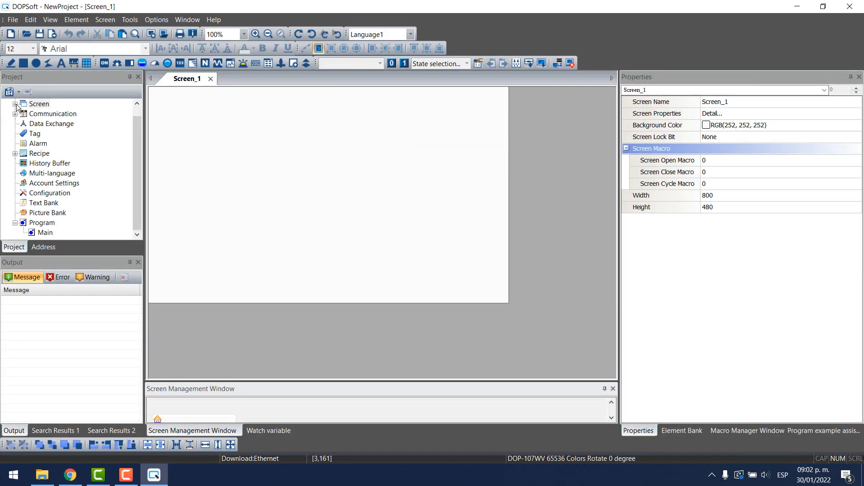
- Rename the project's first screen, Screen_1, as BASE
{"action": "left_click", "coordinate": [15, 104]}
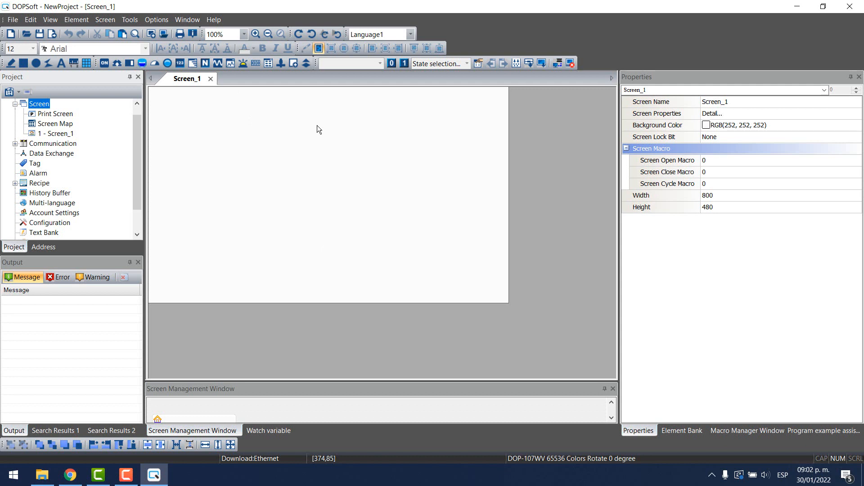
{"action": "left_click", "coordinate": [32, 134]}
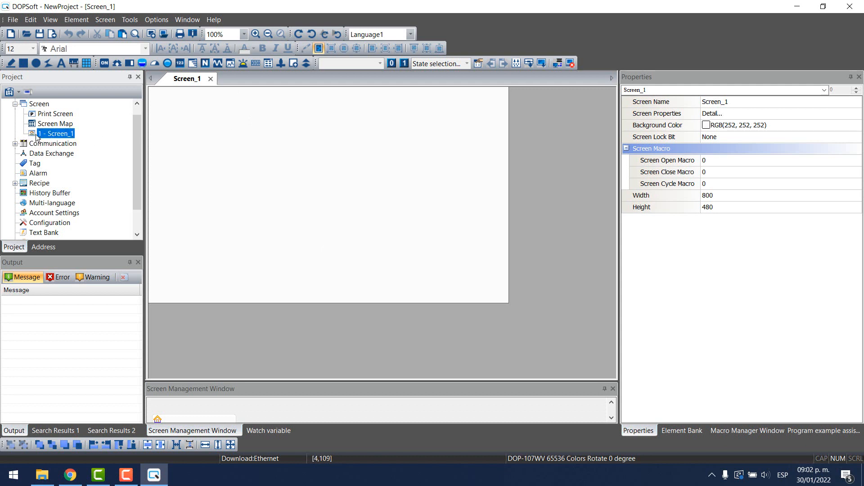
{"action": "double_click", "coordinate": [56, 134]}
{"action": "key", "text": "Caps_Lock"}
{"action": "type", "text": "BASE"}
{"action": "key", "text": "Return"}
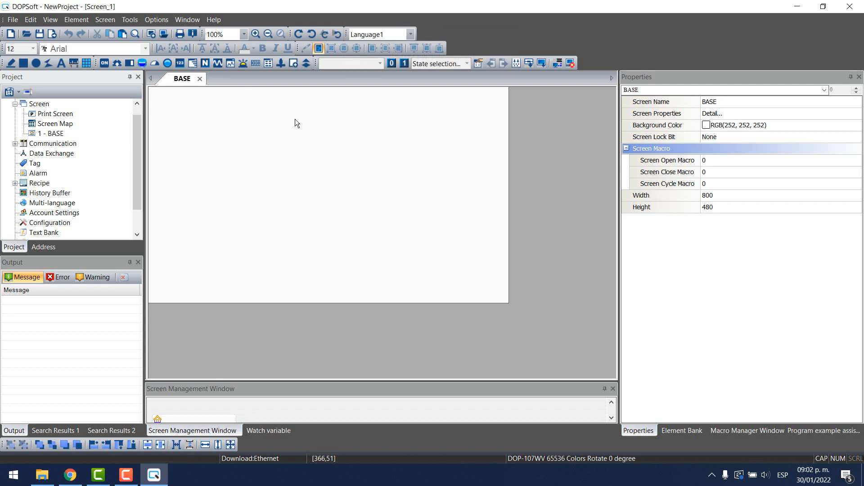
- Add a new screen named MENU to the project as screen number 2
{"action": "right_click", "coordinate": [39, 104]}
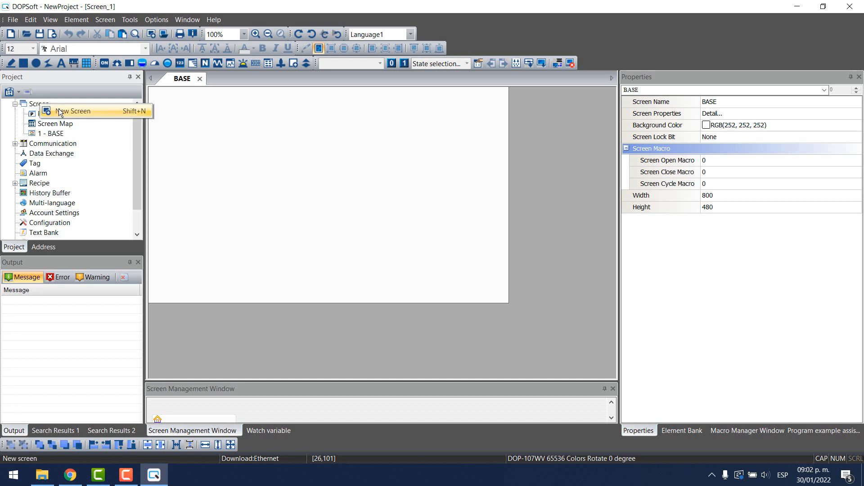
{"action": "left_click", "coordinate": [60, 112]}
{"action": "type", "text": "INFO"}
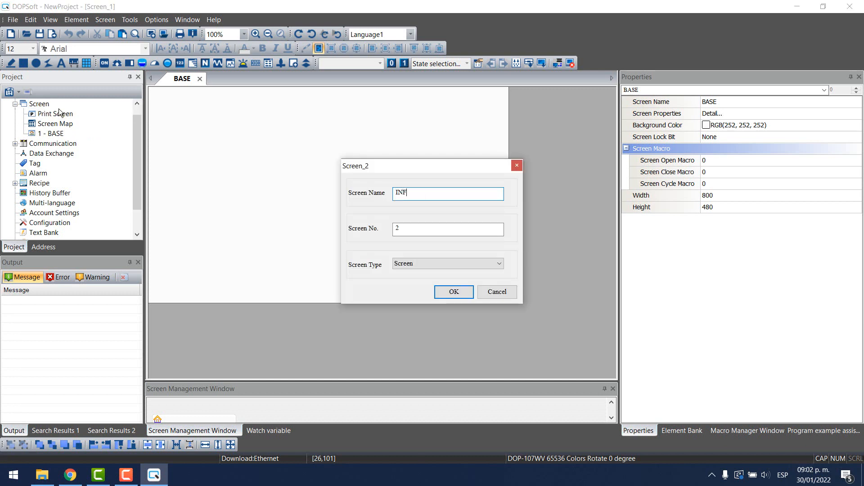
{"action": "key", "text": "BackSpace"}
{"action": "type", "text": "MENU"}
{"action": "key", "text": "Return"}
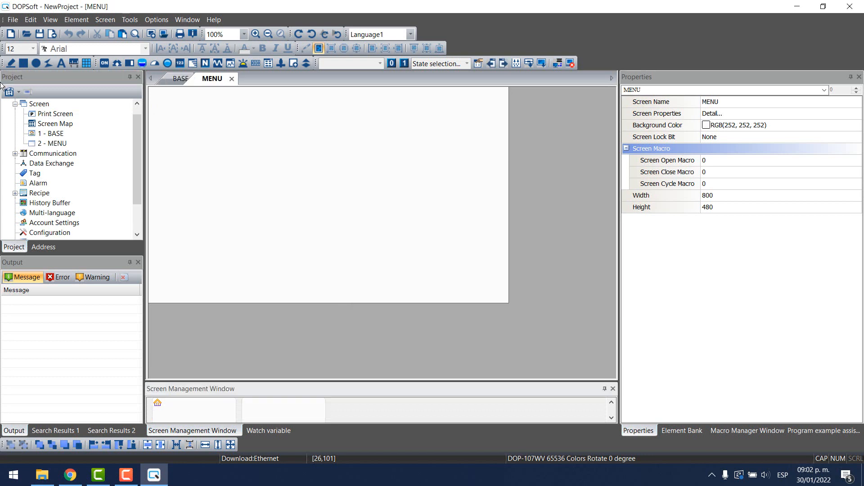
- Add a new screen named INFORMACION as screen number 3
{"action": "right_click", "coordinate": [48, 104]}
{"action": "left_click", "coordinate": [58, 115]}
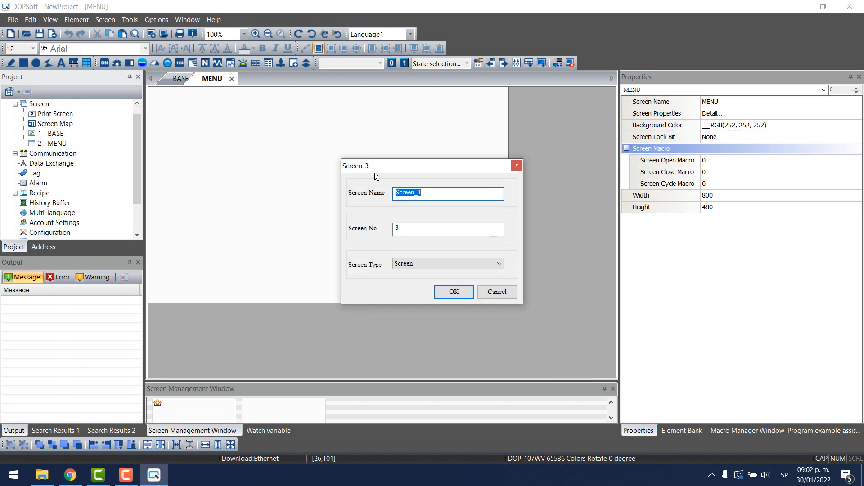
{"action": "type", "text": "INFORMACION"}
{"action": "key", "text": "Return"}
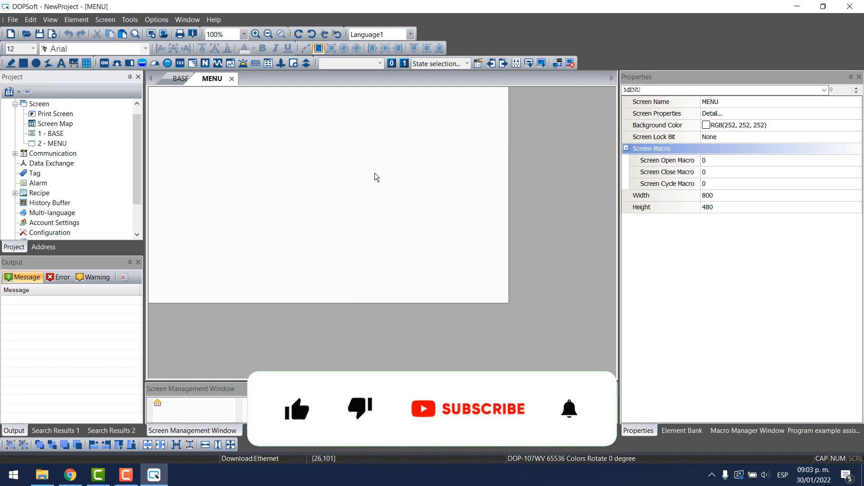
- Add a new screen named OPERACION as screen number 4
{"action": "right_click", "coordinate": [40, 104]}
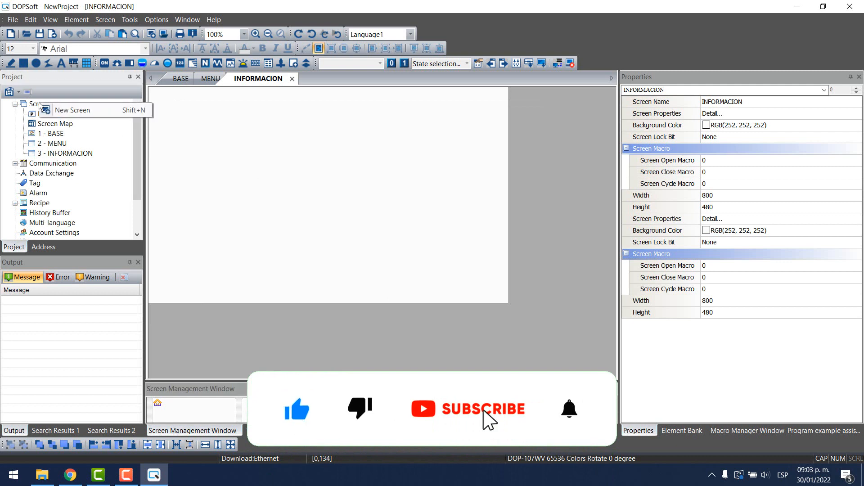
{"action": "left_click", "coordinate": [53, 111]}
{"action": "type", "text": "OPER"}
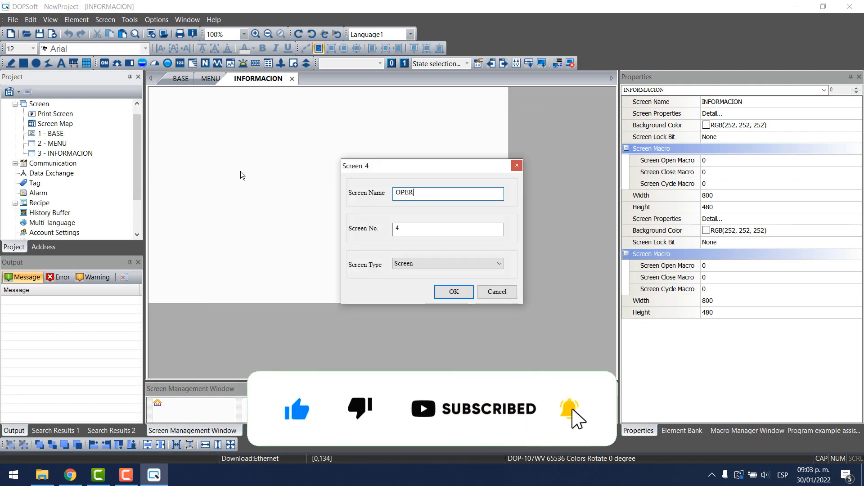
{"action": "type", "text": "ACION"}
{"action": "key", "text": "Return"}
- Add a new screen named CONFIGURACION as screen number 5
{"action": "right_click", "coordinate": [43, 107]}
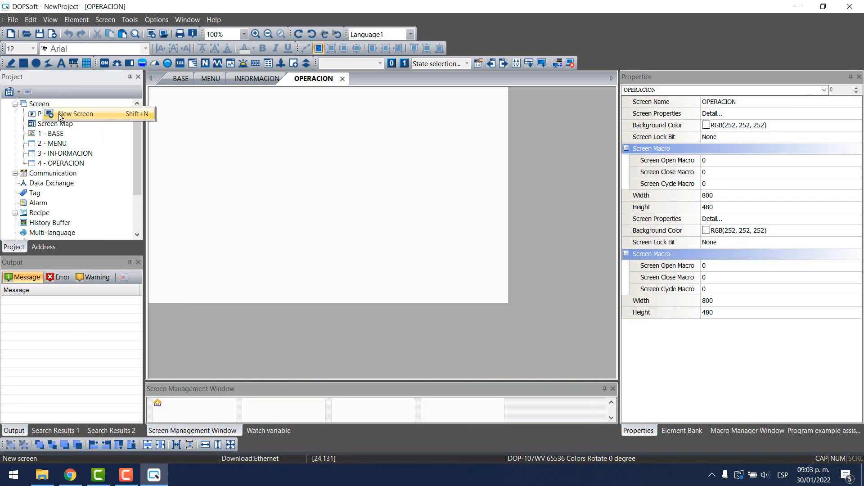
{"action": "left_click", "coordinate": [58, 114]}
{"action": "type", "text": "CON"}
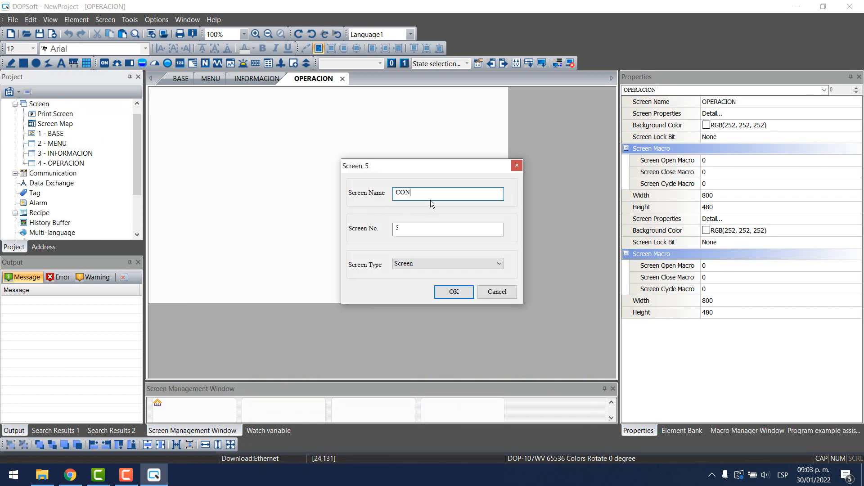
{"action": "type", "text": "FIGURACION"}
{"action": "key", "text": "Return"}
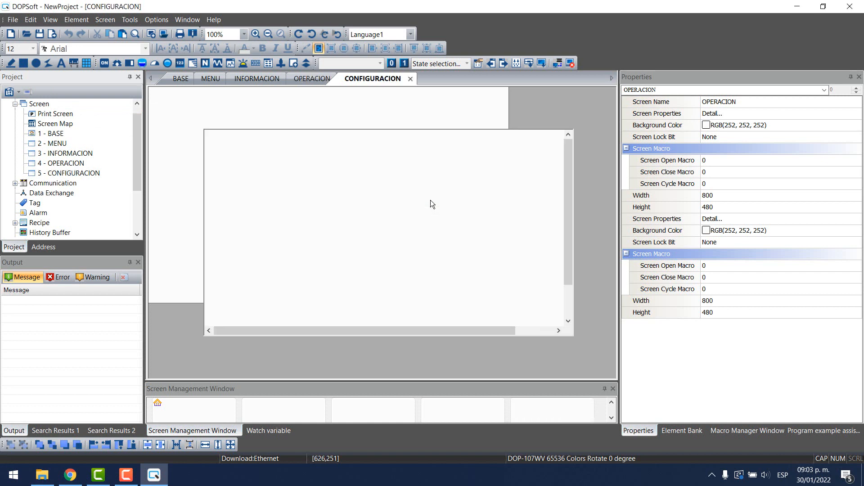
- Add a new screen named ALARMAS as screen number 6
{"action": "right_click", "coordinate": [39, 107]}
{"action": "left_click", "coordinate": [59, 112]}
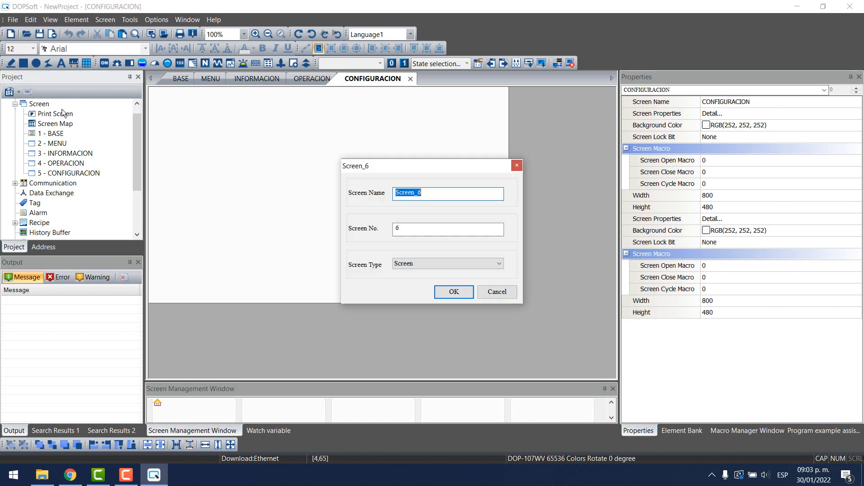
{"action": "type", "text": "ALARMAS"}
{"action": "key", "text": "Return"}
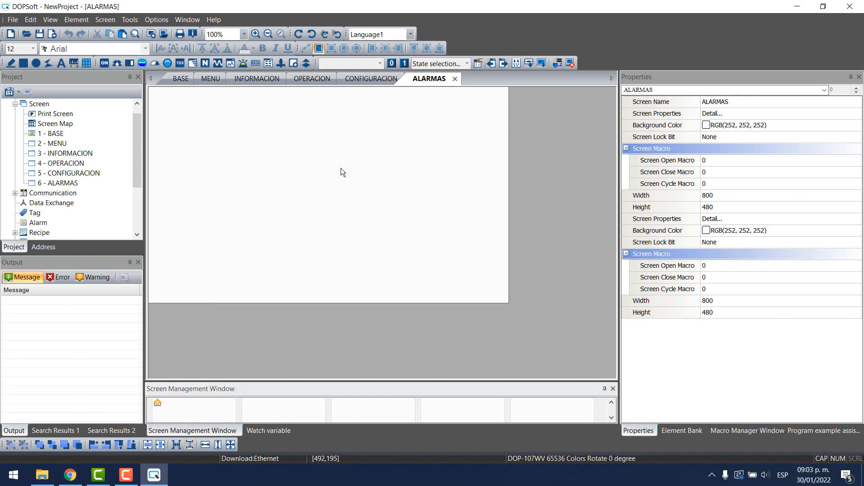
- Add a new screen named PRODUCCION as screen number 7
{"action": "left_click", "coordinate": [66, 115]}
{"action": "left_click", "coordinate": [46, 108]}
{"action": "right_click", "coordinate": [47, 110]}
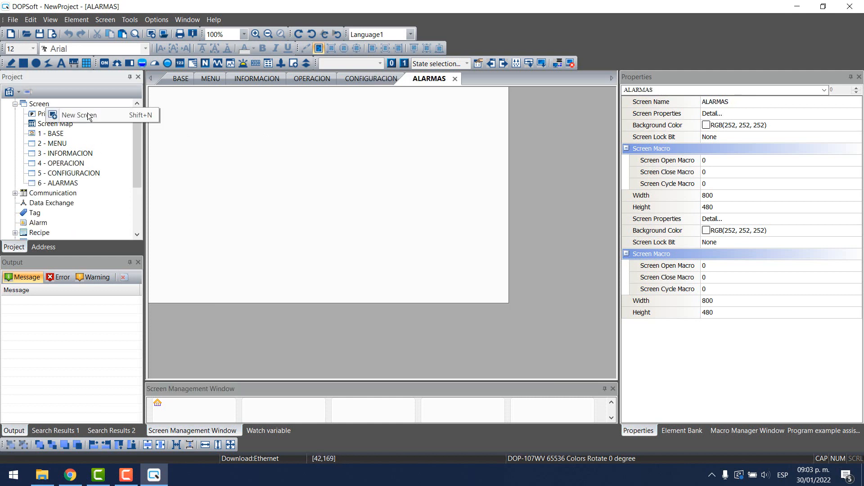
{"action": "left_click", "coordinate": [61, 115]}
{"action": "type", "text": "PRODUCCION"}
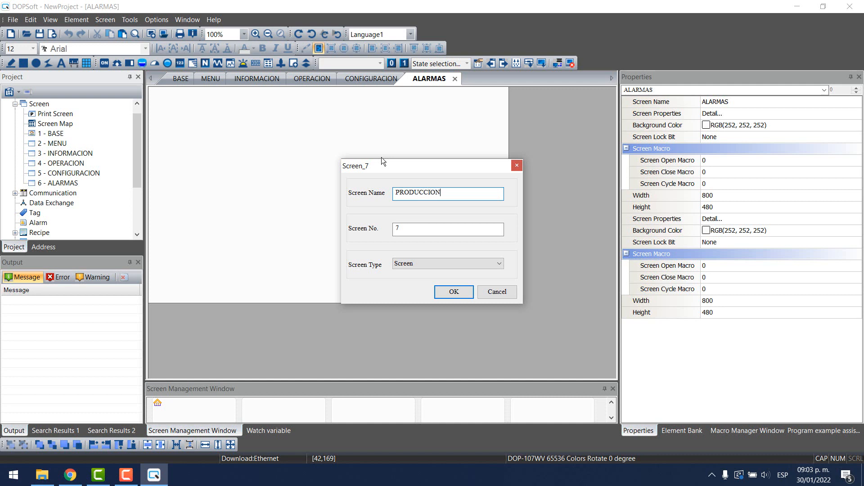
{"action": "key", "text": "Return"}
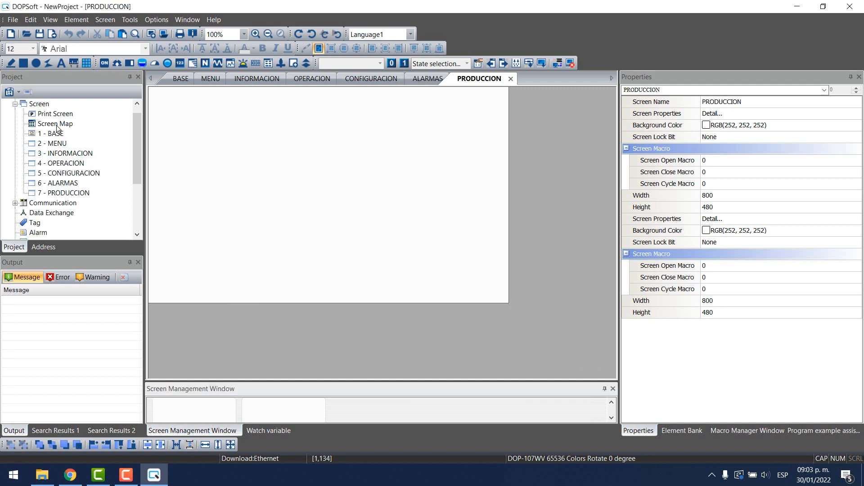
- Add a new screen named MTTO as screen number 8
{"action": "right_click", "coordinate": [43, 104]}
{"action": "left_click", "coordinate": [75, 109]}
{"action": "type", "text": "MTTO"}
{"action": "key", "text": "Return"}
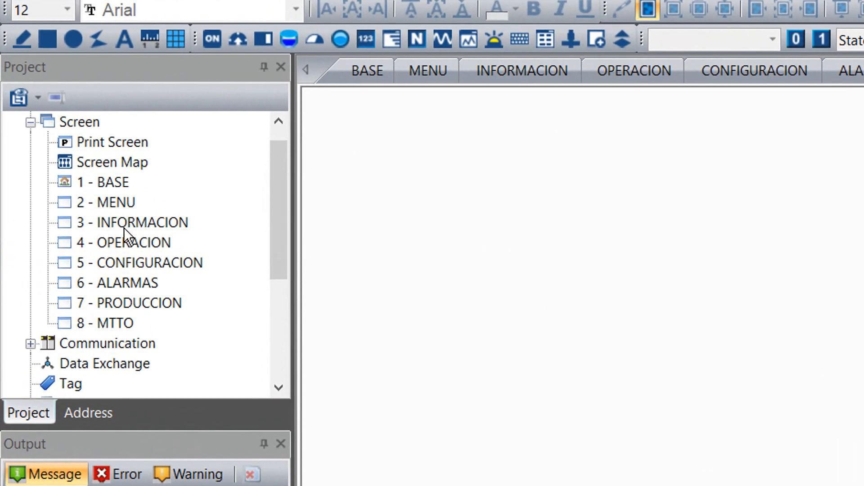
- Set the MENU screen as the project's default screen and open the BASE screen for editing
{"action": "left_click", "coordinate": [118, 203]}
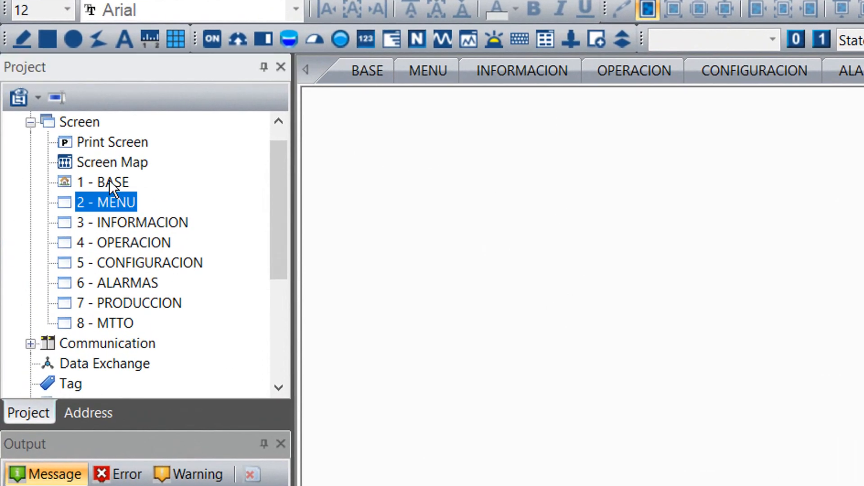
{"action": "right_click", "coordinate": [102, 198]}
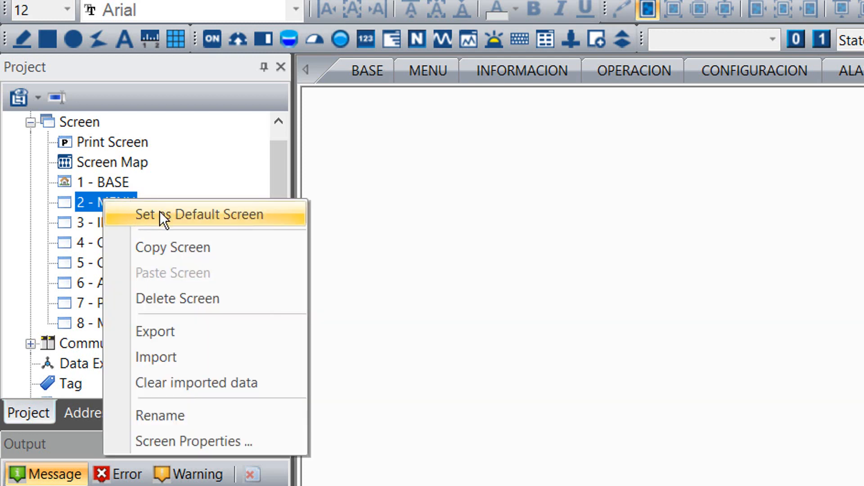
{"action": "left_click", "coordinate": [231, 220]}
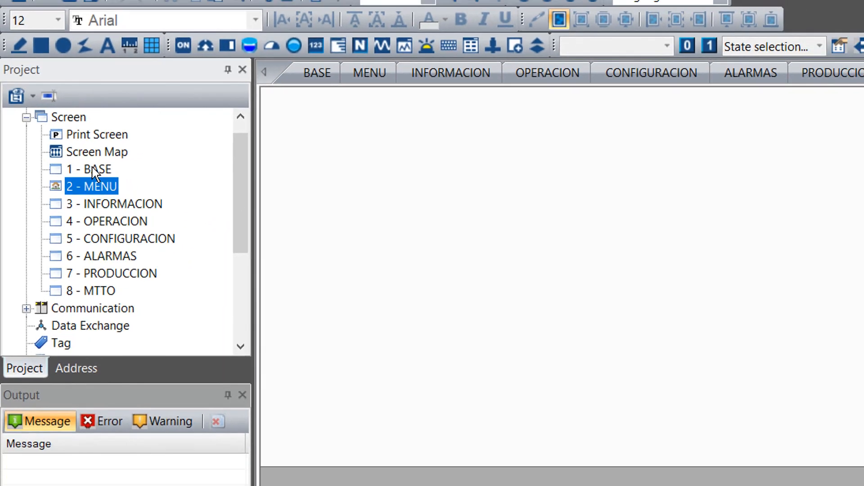
{"action": "double_click", "coordinate": [107, 183]}
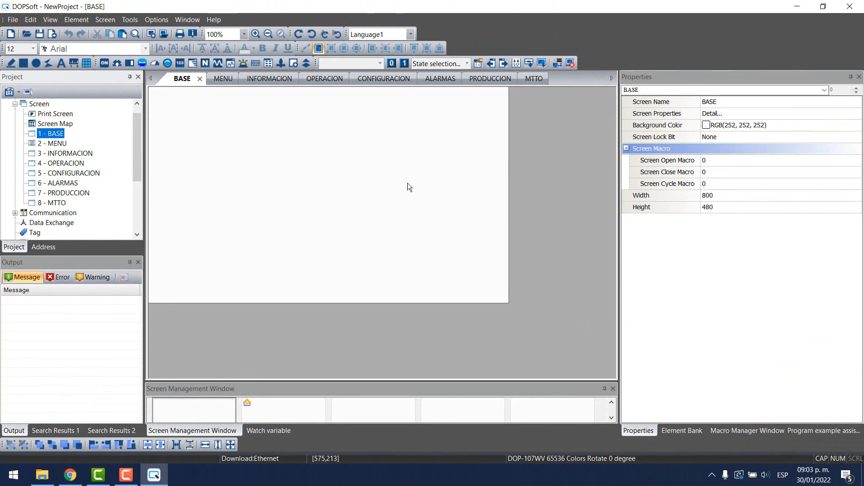
- Create a new picture bank named Youtube in the Picture Bank
{"action": "left_click", "coordinate": [155, 21]}
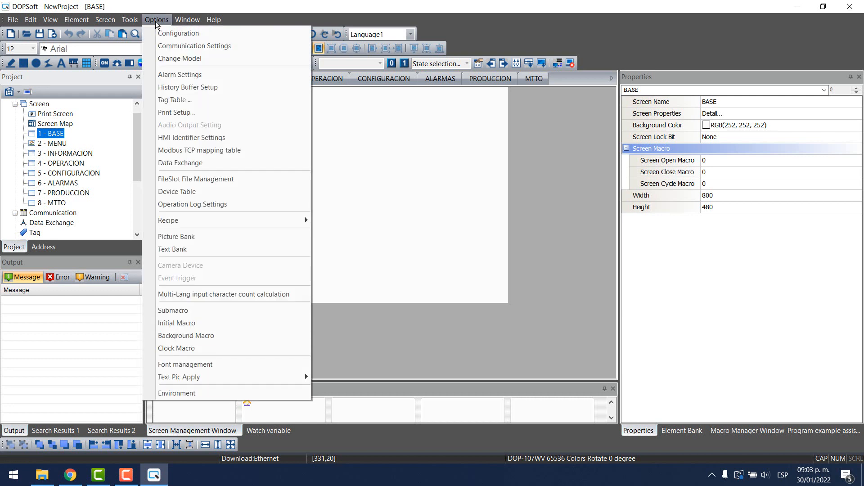
{"action": "left_click", "coordinate": [185, 236]}
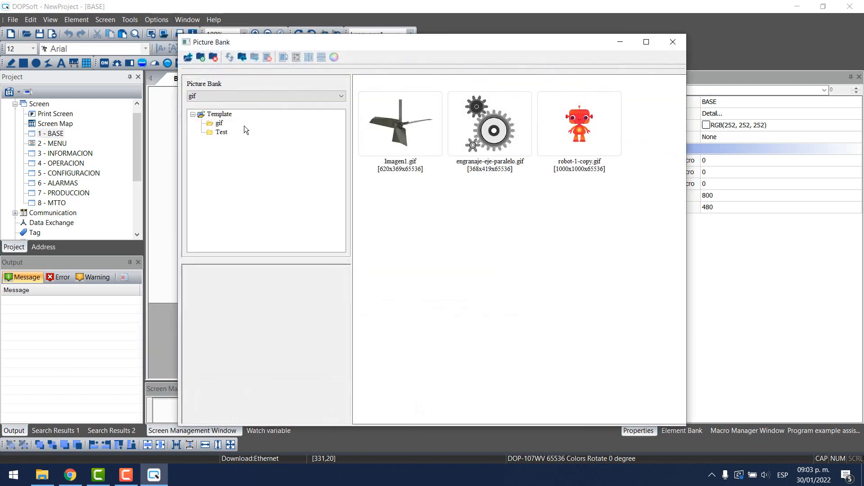
{"action": "left_click", "coordinate": [188, 57]}
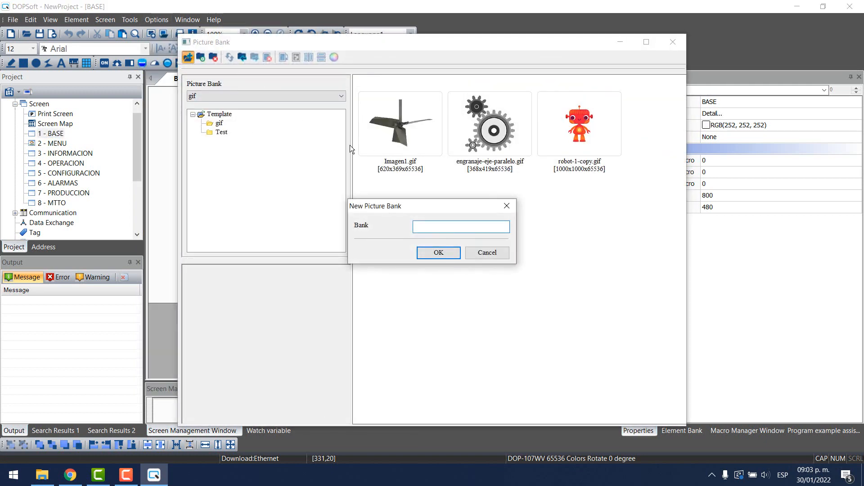
{"action": "type", "text": "Y"}
{"action": "key", "text": "Caps_Lock"}
{"action": "type", "text": "outu"}
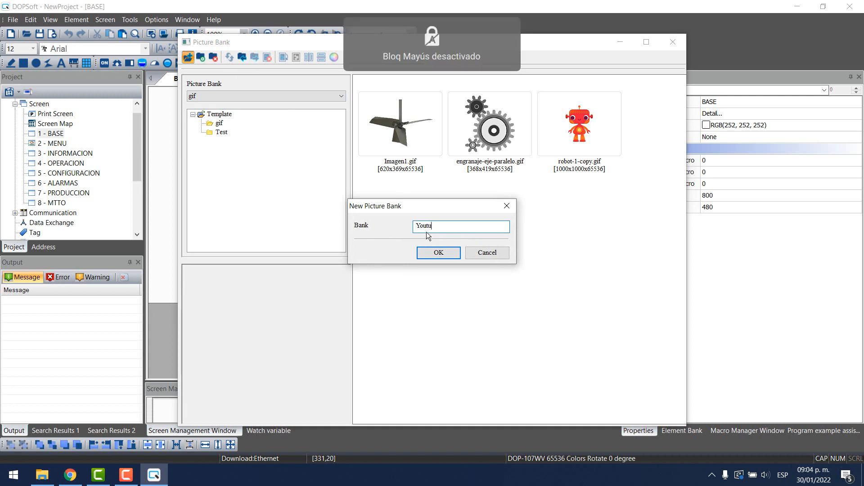
{"action": "type", "text": "be"}
{"action": "left_click", "coordinate": [437, 252]}
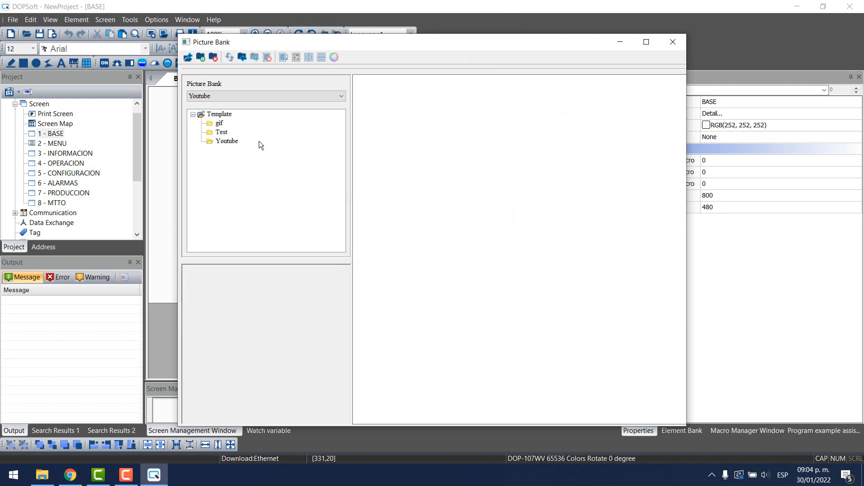
- Import all seven images from the Práctica_119 HMI Delta Template folder into the Youtube picture bank, applying uniform scaling to all oversized pictures
{"action": "left_click", "coordinate": [242, 57]}
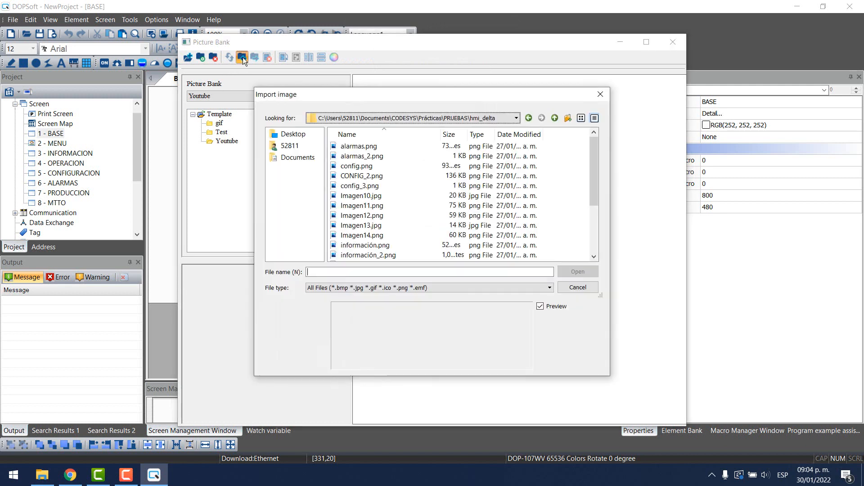
{"action": "left_click", "coordinate": [516, 118]}
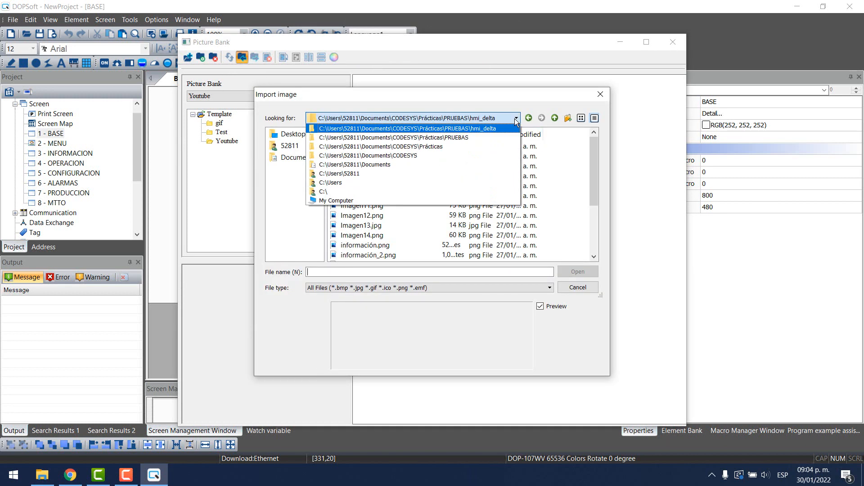
{"action": "left_click", "coordinate": [418, 147]}
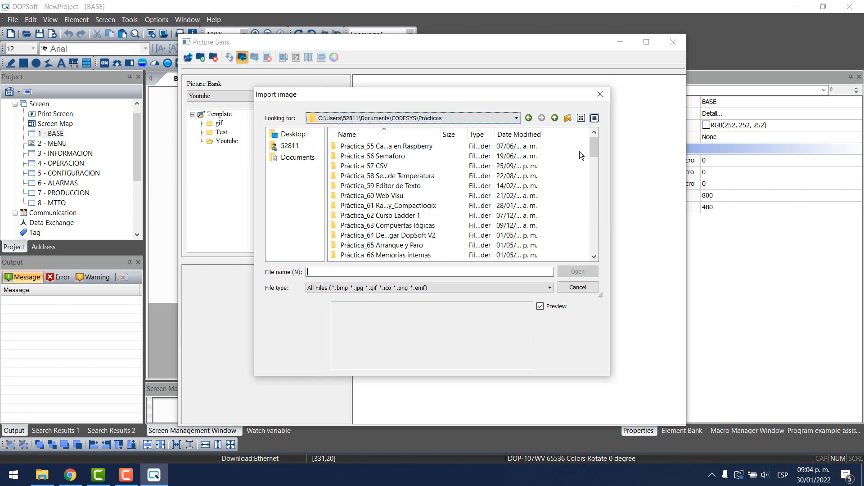
{"action": "left_click_drag", "start_coordinate": [593, 154], "coordinate": [593, 243]}
{"action": "left_click", "coordinate": [393, 235]}
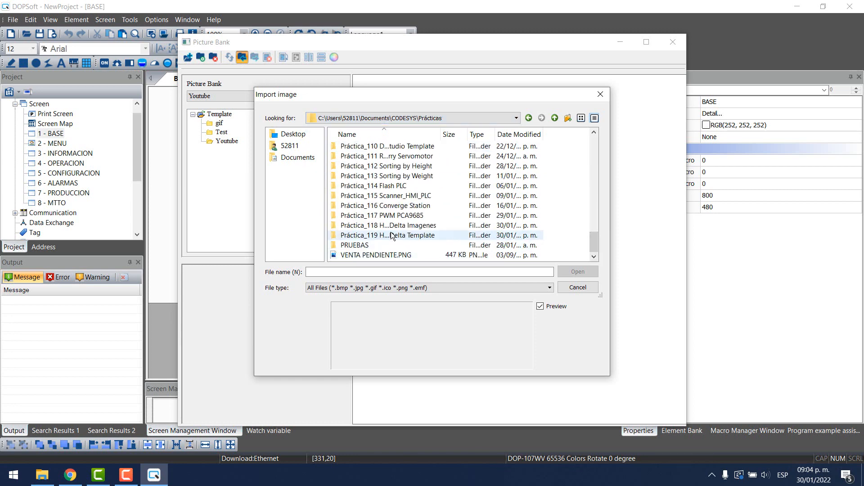
{"action": "double_click", "coordinate": [374, 235]}
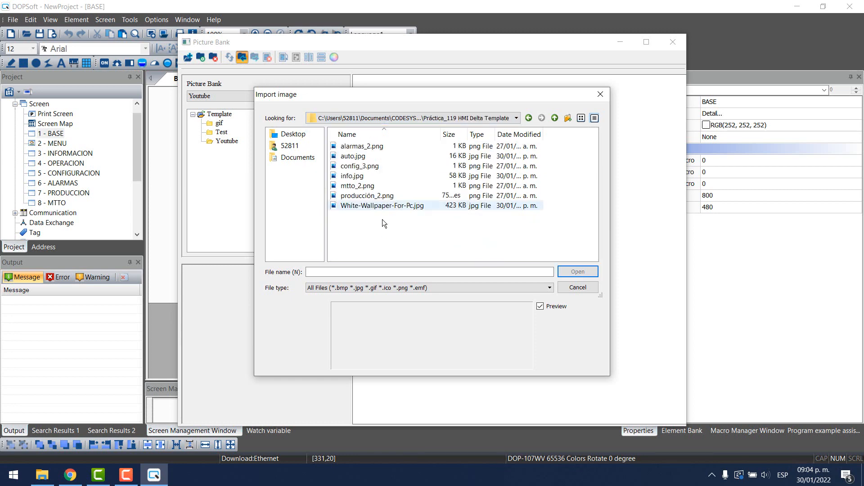
{"action": "left_click_drag", "start_coordinate": [398, 237], "coordinate": [361, 149]}
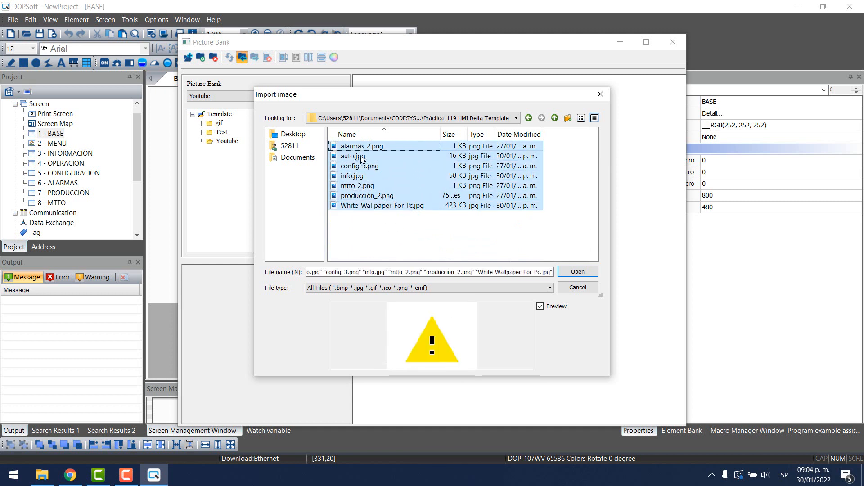
{"action": "left_click", "coordinate": [573, 272]}
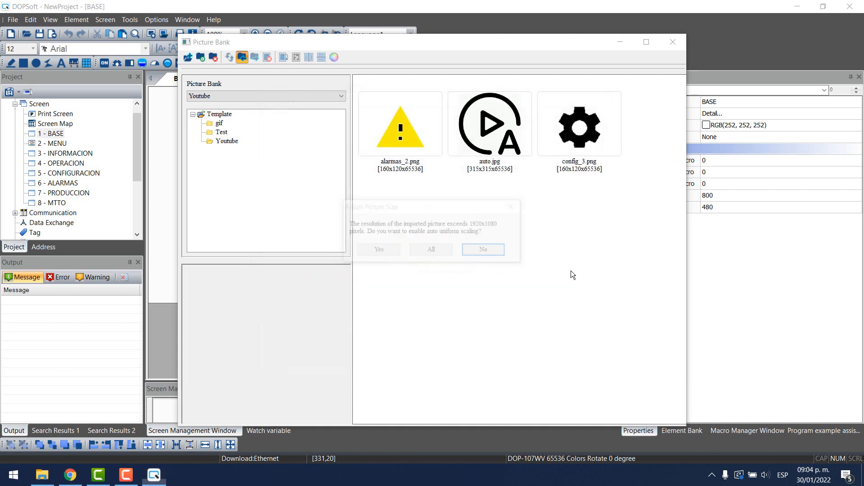
{"action": "left_click", "coordinate": [430, 251]}
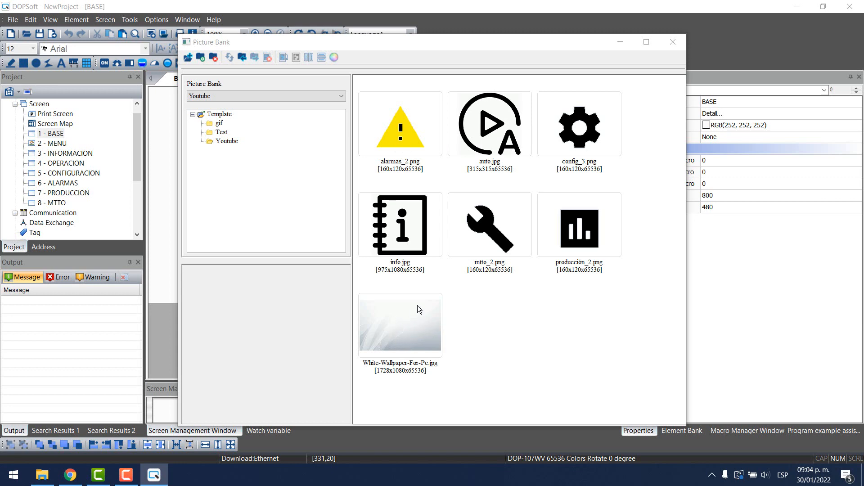
- Switch to Chrome, browse the "wallpaper white" image results, search for "wallpaper tech" as an alternative background, and return to DOPSoft
{"action": "left_click", "coordinate": [70, 474]}
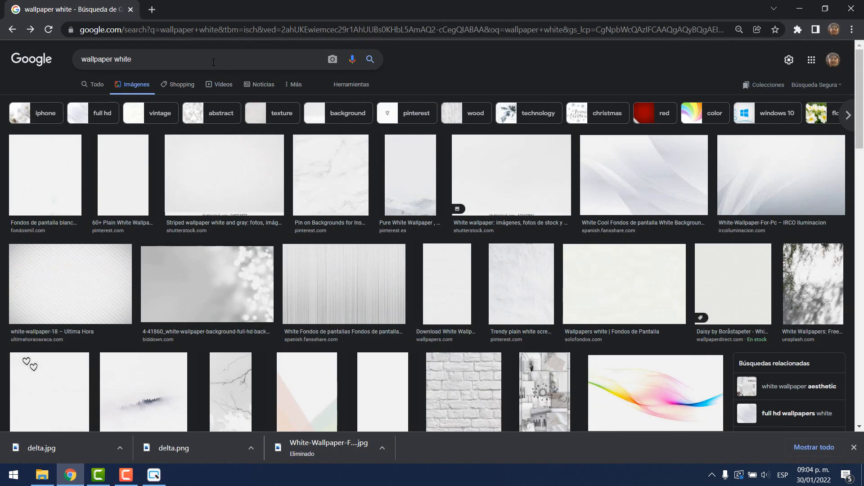
{"action": "triple_click", "coordinate": [142, 63]}
{"action": "left_click", "coordinate": [260, 54]}
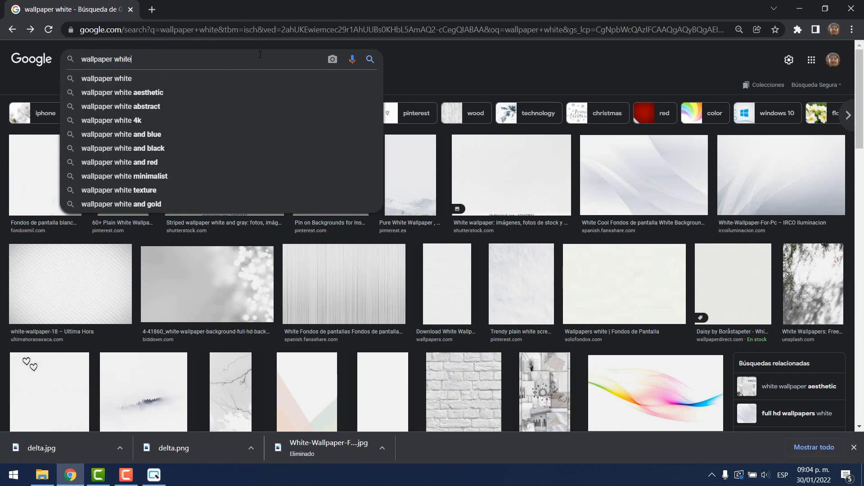
{"action": "left_click", "coordinate": [396, 61]}
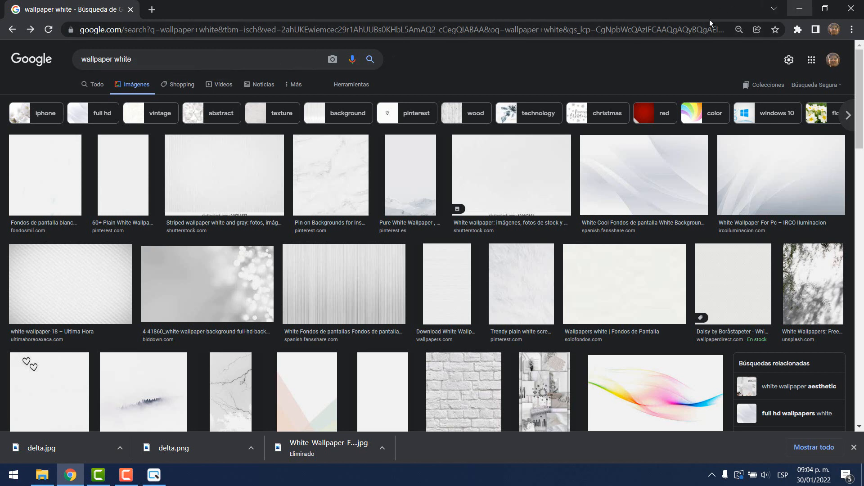
{"action": "double_click", "coordinate": [130, 59]}
{"action": "type", "text": "tech"}
{"action": "key", "text": "Return"}
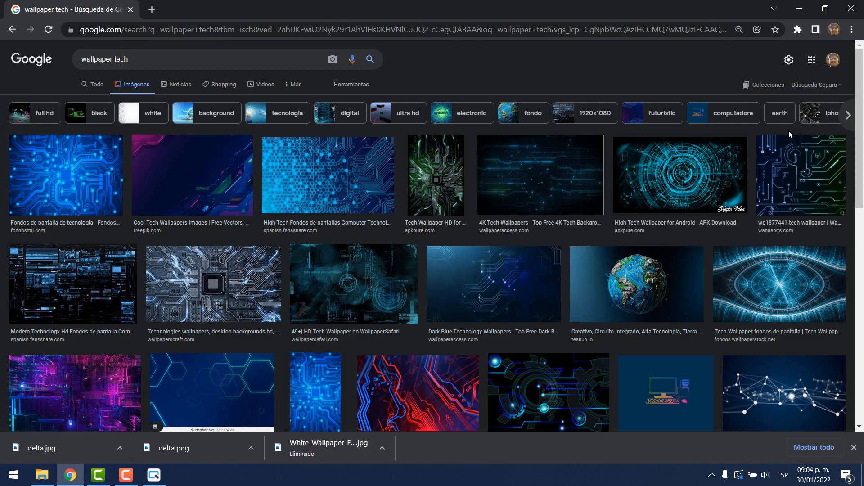
{"action": "left_click", "coordinate": [12, 29]}
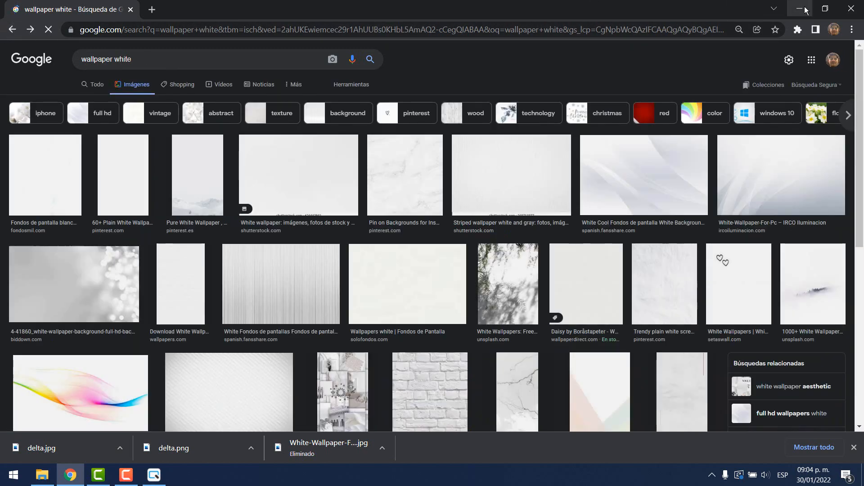
{"action": "left_click", "coordinate": [805, 10]}
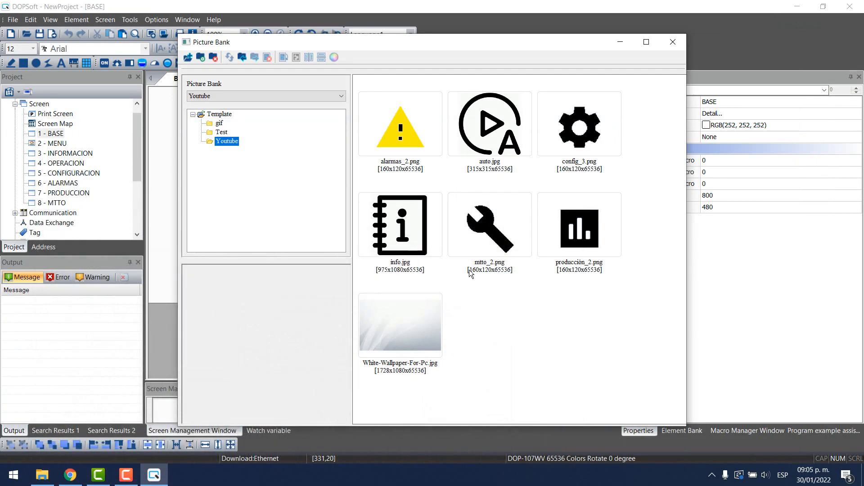
- Import menu.png from the hmi_delta folder into the Youtube picture bank and close the Picture Bank
{"action": "left_click", "coordinate": [243, 57]}
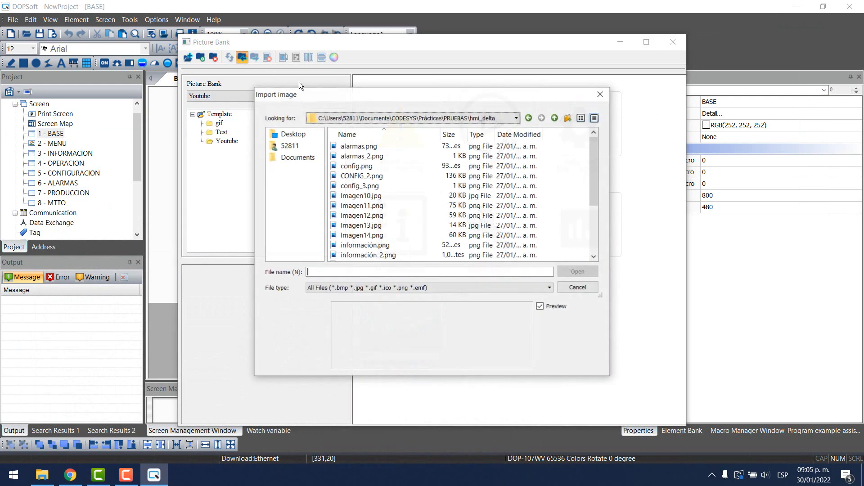
{"action": "scroll", "coordinate": [501, 201], "scroll_direction": "down", "scroll_amount": 3}
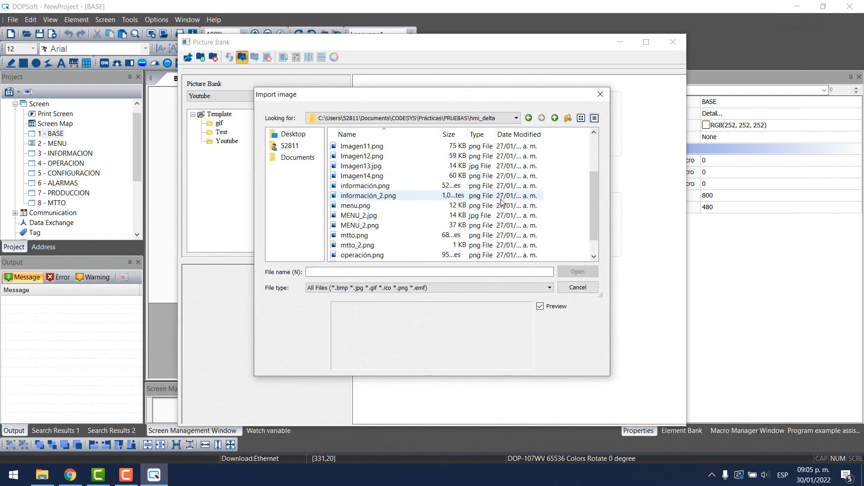
{"action": "left_click", "coordinate": [372, 227]}
{"action": "left_click", "coordinate": [367, 217]}
{"action": "left_click", "coordinate": [364, 206]}
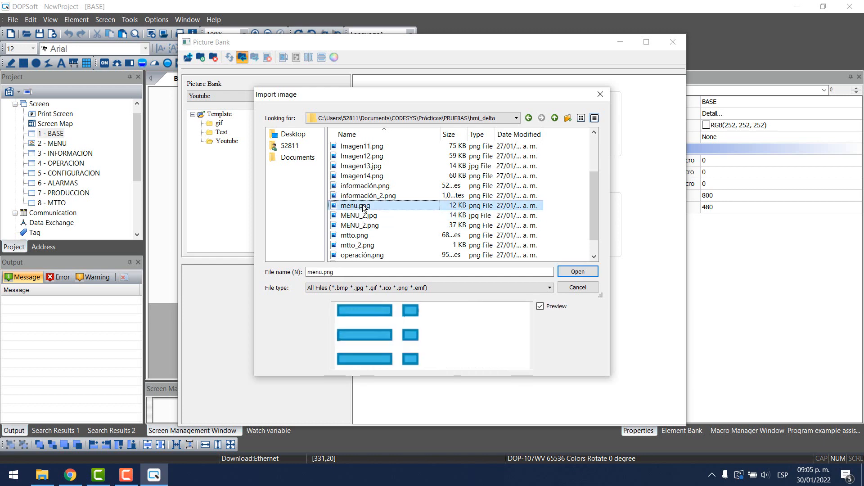
{"action": "left_click", "coordinate": [578, 272]}
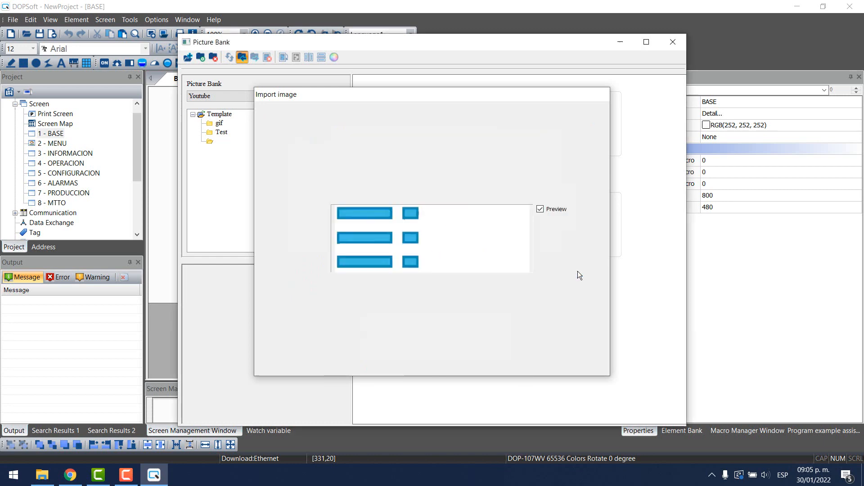
{"action": "left_click", "coordinate": [673, 43]}
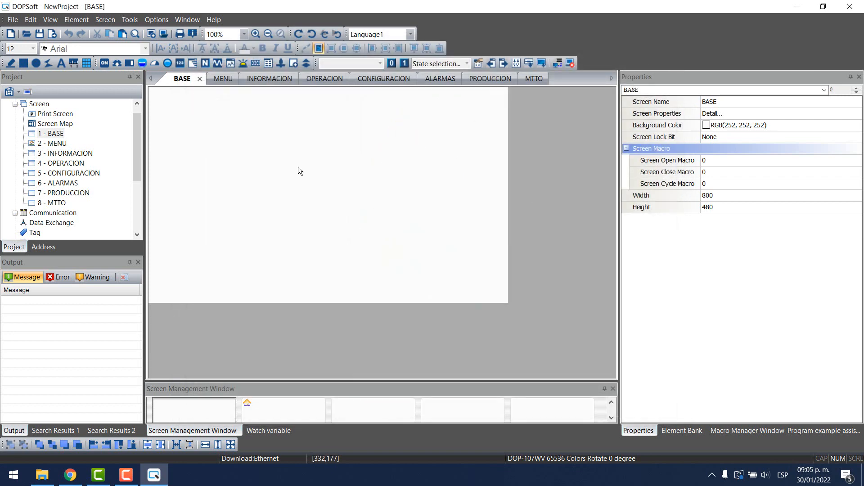
- Draw a rectangle on the BASE screen and stretch it to cover the screen, about 798 wide by 479 high
{"action": "left_click", "coordinate": [74, 21]}
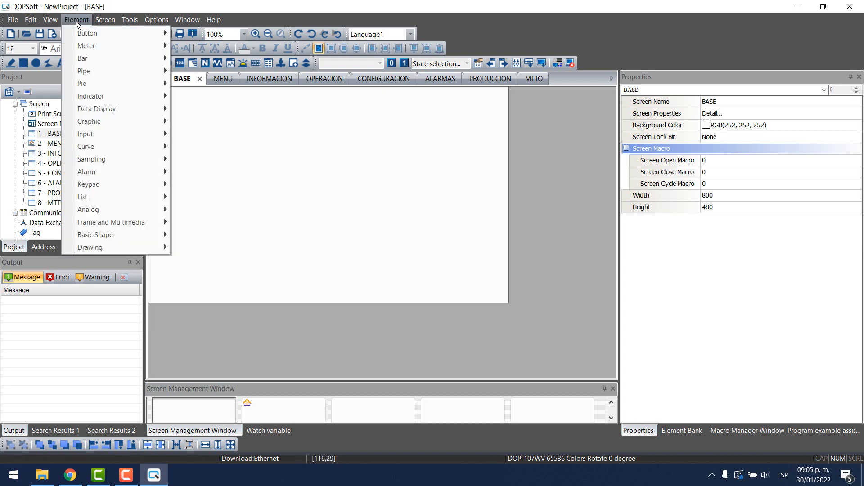
{"action": "mouse_move", "coordinate": [96, 249]}
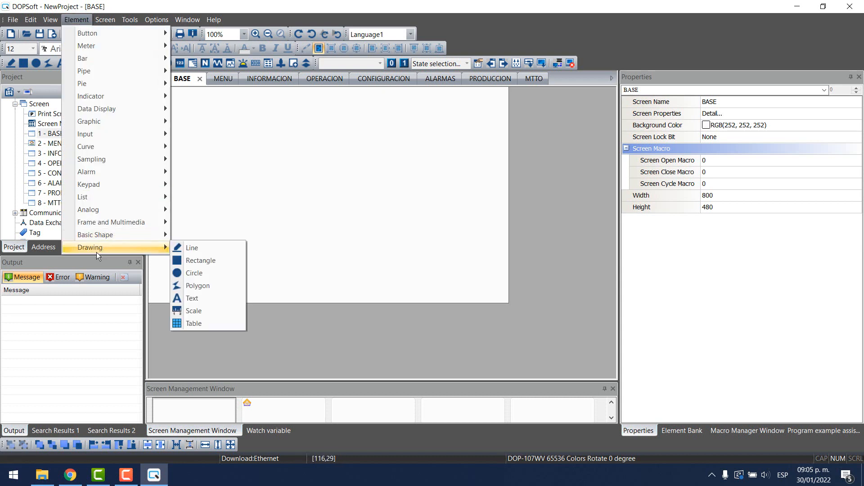
{"action": "left_click", "coordinate": [204, 261]}
{"action": "mouse_move", "coordinate": [261, 141]}
{"action": "left_mouse_down"}
{"action": "mouse_move", "coordinate": [448, 247]}
{"action": "mouse_move", "coordinate": [508, 302]}
{"action": "left_mouse_up"}
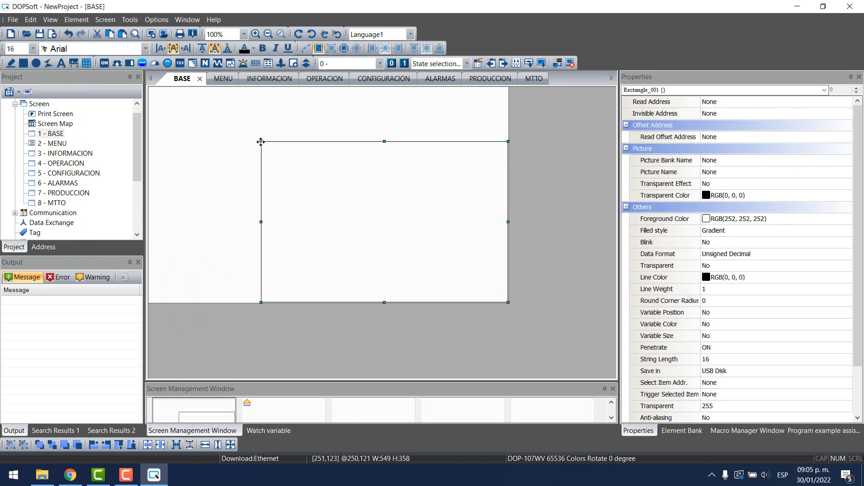
{"action": "left_click_drag", "start_coordinate": [243, 134], "coordinate": [149, 87]}
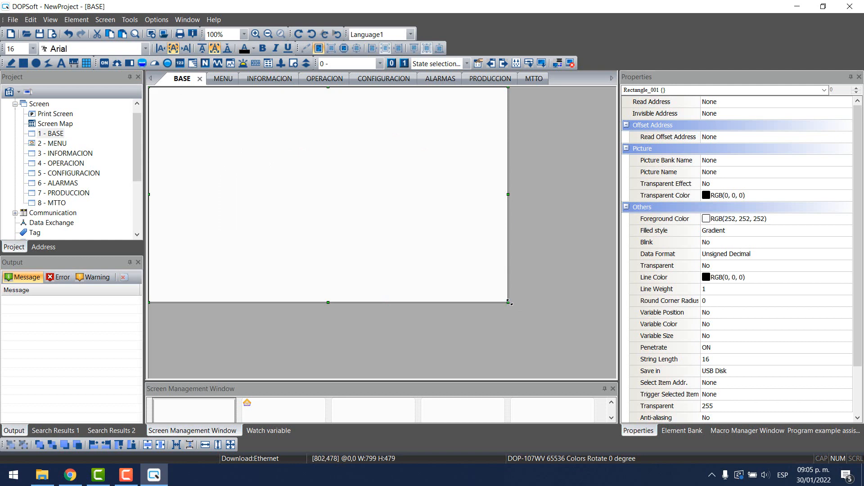
{"action": "left_click_drag", "start_coordinate": [509, 303], "coordinate": [522, 312]}
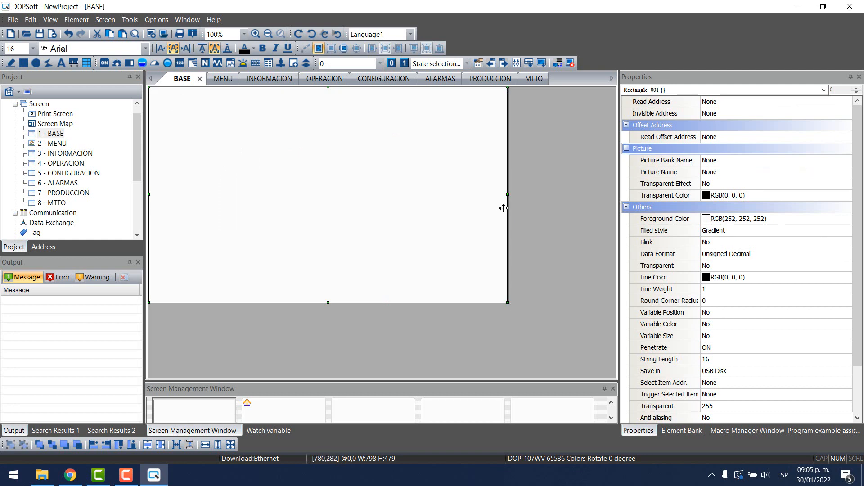
- Fill the rectangle with White-Wallpaper-For-Pc.jpg from the Youtube picture bank, using the Stretch All mode
{"action": "double_click", "coordinate": [264, 167]}
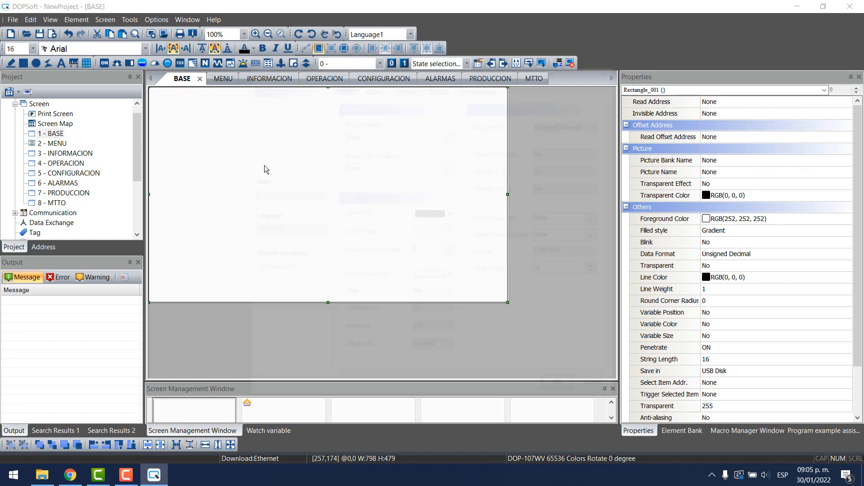
{"action": "left_click", "coordinate": [406, 85]}
{"action": "left_click", "coordinate": [455, 123]}
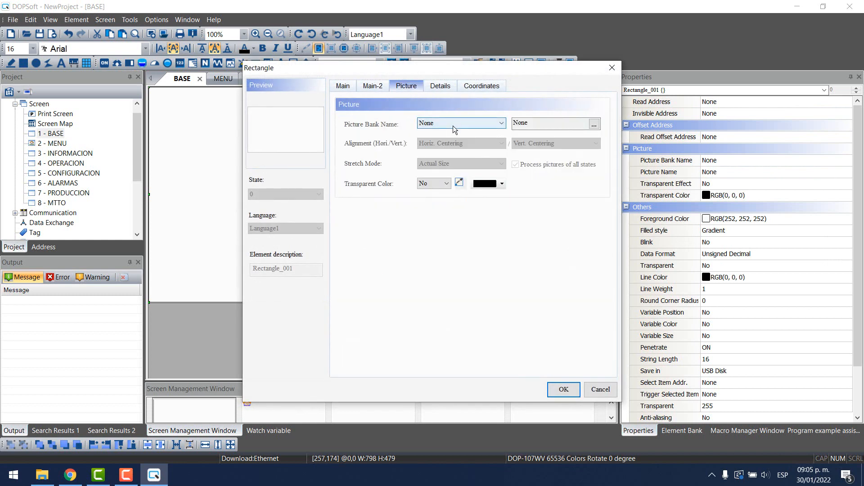
{"action": "scroll", "coordinate": [509, 285], "scroll_direction": "down", "scroll_amount": 10}
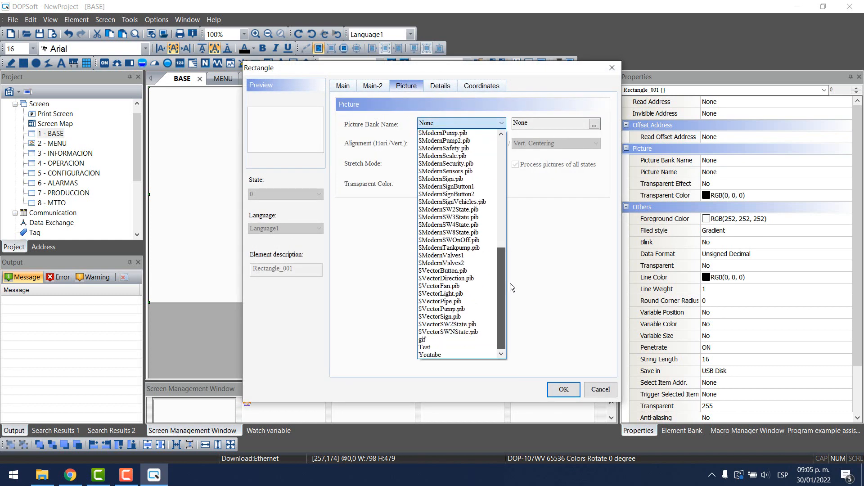
{"action": "left_click", "coordinate": [436, 357]}
{"action": "left_click", "coordinate": [328, 143]}
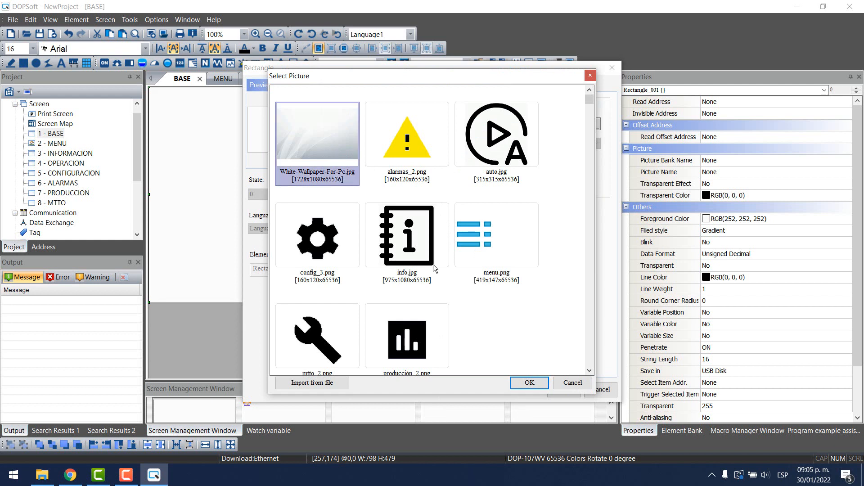
{"action": "left_click", "coordinate": [525, 384]}
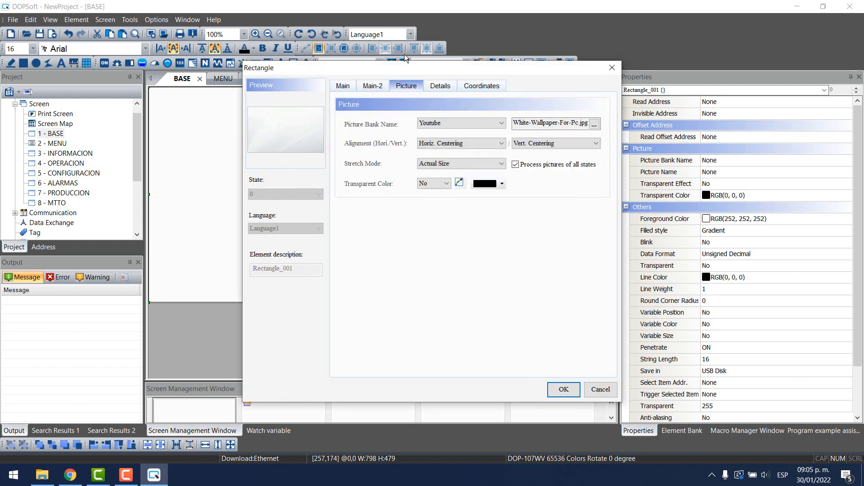
{"action": "left_click", "coordinate": [468, 166]}
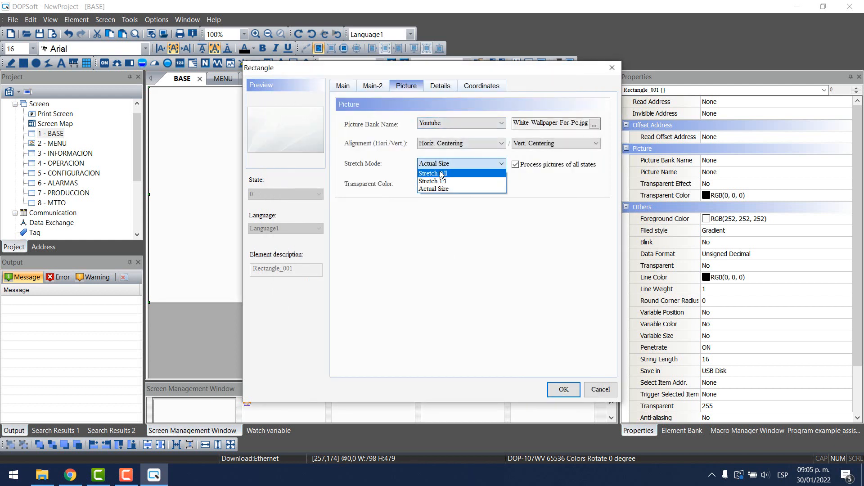
{"action": "left_click", "coordinate": [440, 172]}
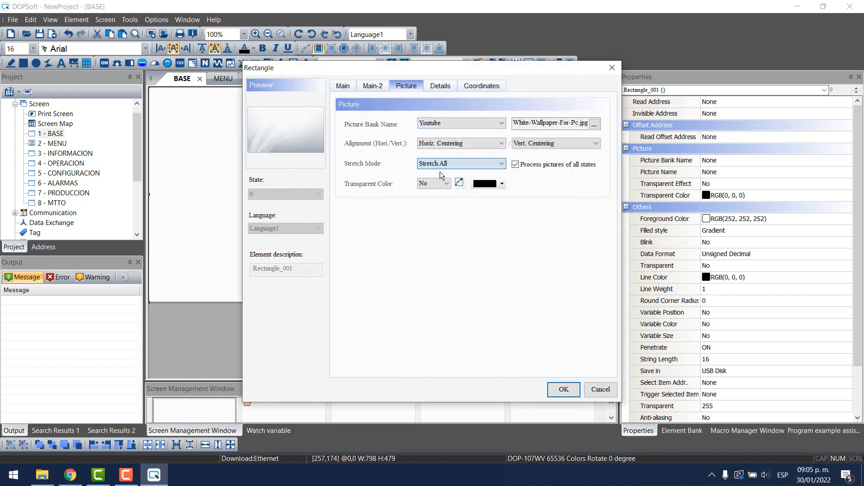
{"action": "left_click", "coordinate": [566, 391]}
- Narrow the wallpaper rectangle from its right edge to a width of about 621
{"action": "left_click", "coordinate": [545, 179]}
{"action": "left_click", "coordinate": [491, 225]}
{"action": "scroll", "coordinate": [773, 314], "scroll_direction": "down", "scroll_amount": 3}
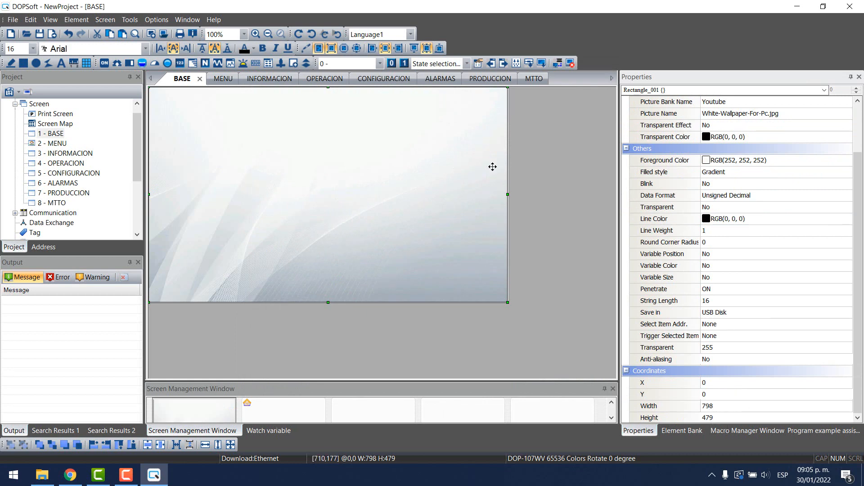
{"action": "left_click_drag", "start_coordinate": [507, 194], "coordinate": [428, 195]}
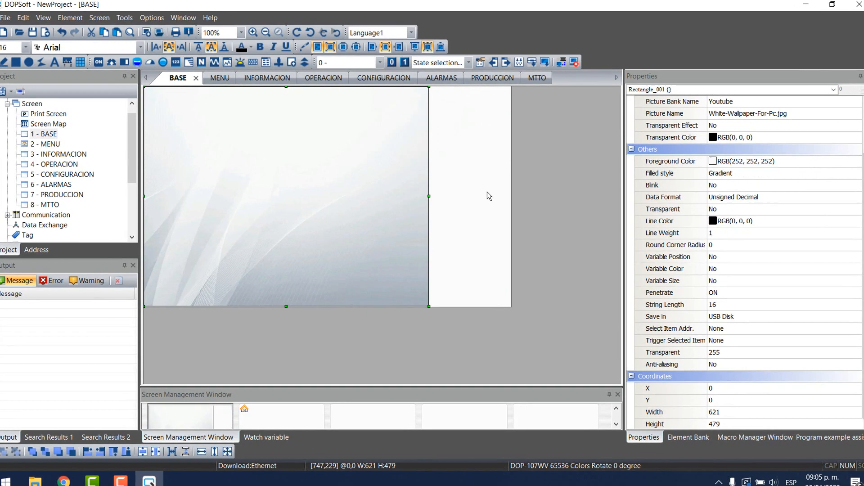
- Check the BASE screen's dimensions, and set the wallpaper rectangle's width to 800 and height to 480
{"action": "double_click", "coordinate": [487, 197]}
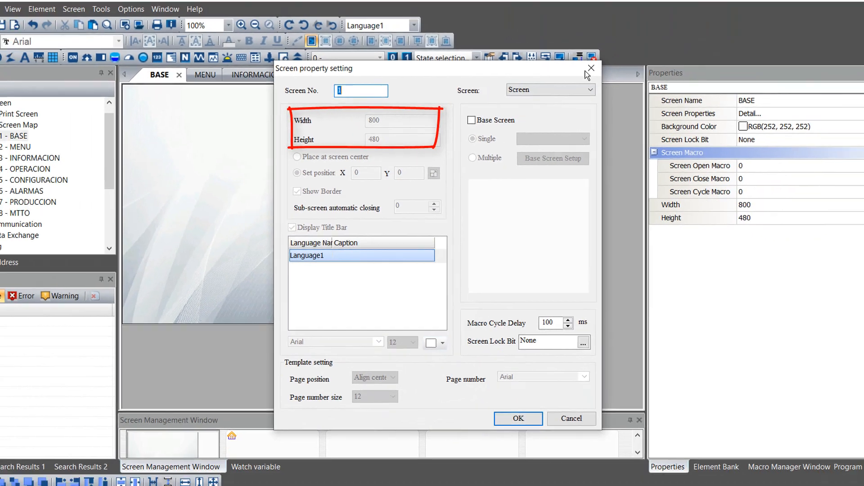
{"action": "left_click", "coordinate": [738, 36]}
{"action": "left_click", "coordinate": [318, 218]}
{"action": "scroll", "coordinate": [692, 370], "scroll_direction": "down", "scroll_amount": 3}
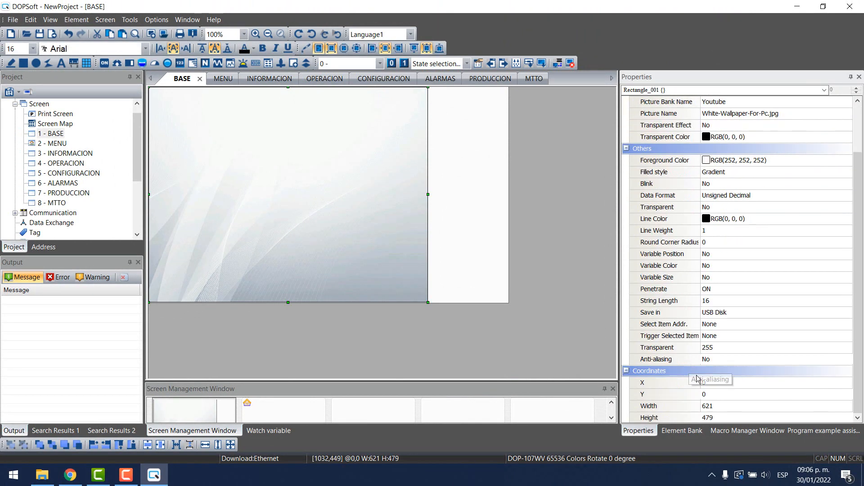
{"action": "left_click", "coordinate": [706, 405]}
{"action": "type", "text": "80"}
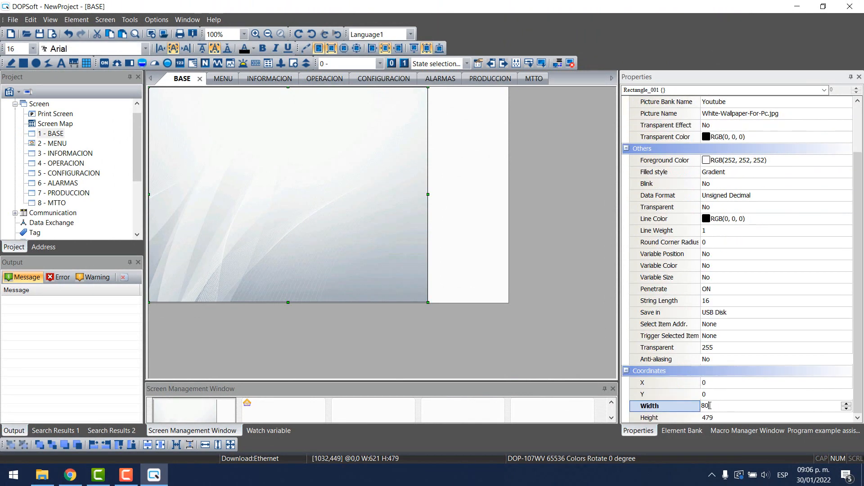
{"action": "type", "text": "0"}
{"action": "key", "text": "Return"}
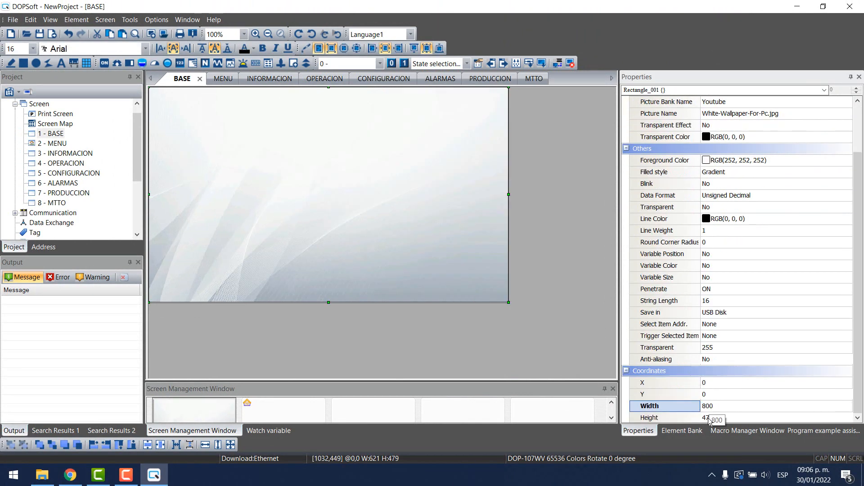
{"action": "left_click", "coordinate": [707, 417]}
{"action": "type", "text": "480"}
{"action": "key", "text": "Return"}
{"action": "left_click", "coordinate": [544, 152]}
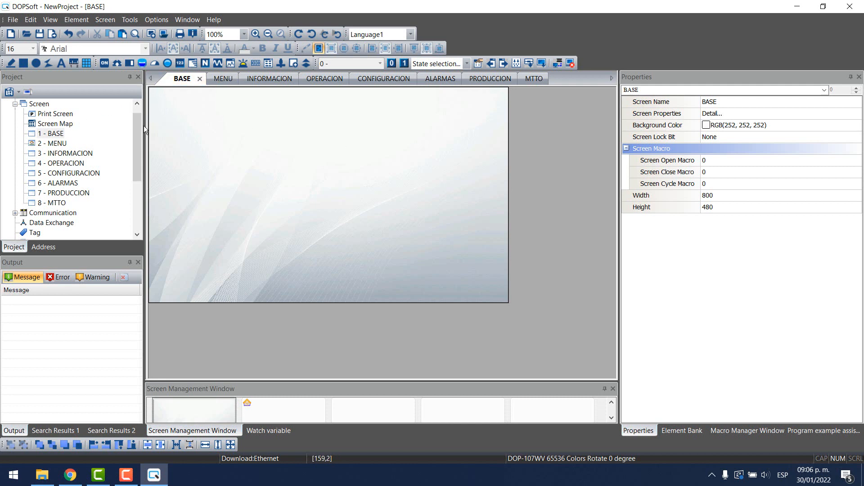
- Place a Goto Screen button about 115 by 63 in the upper-left corner of the BASE screen and set its style to Invisible
{"action": "left_click", "coordinate": [78, 20]}
{"action": "mouse_move", "coordinate": [85, 35]}
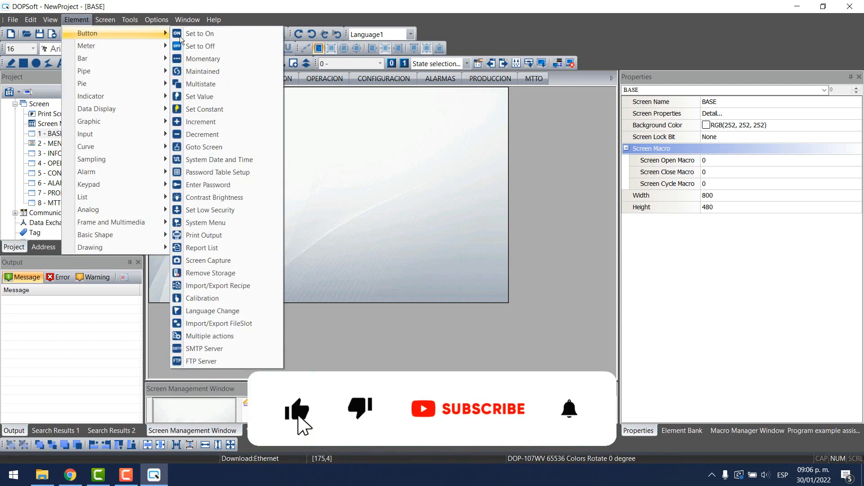
{"action": "left_click", "coordinate": [206, 147]}
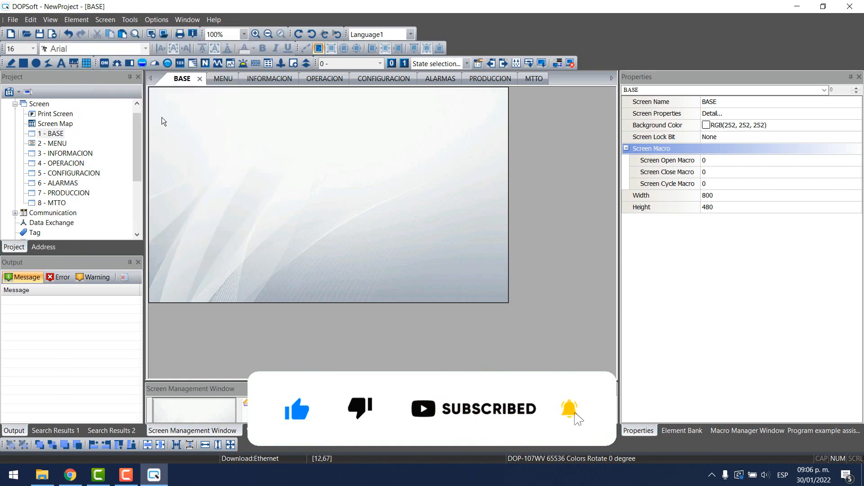
{"action": "left_click_drag", "start_coordinate": [200, 115], "coordinate": [131, 75]}
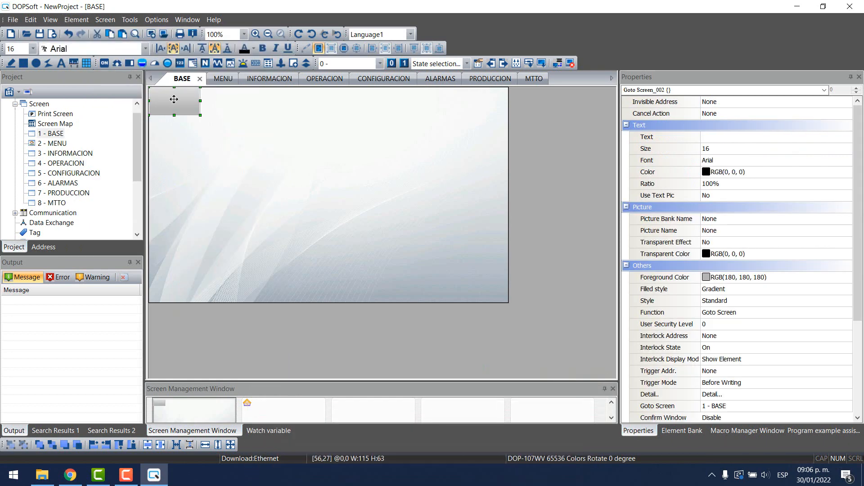
{"action": "double_click", "coordinate": [174, 97]}
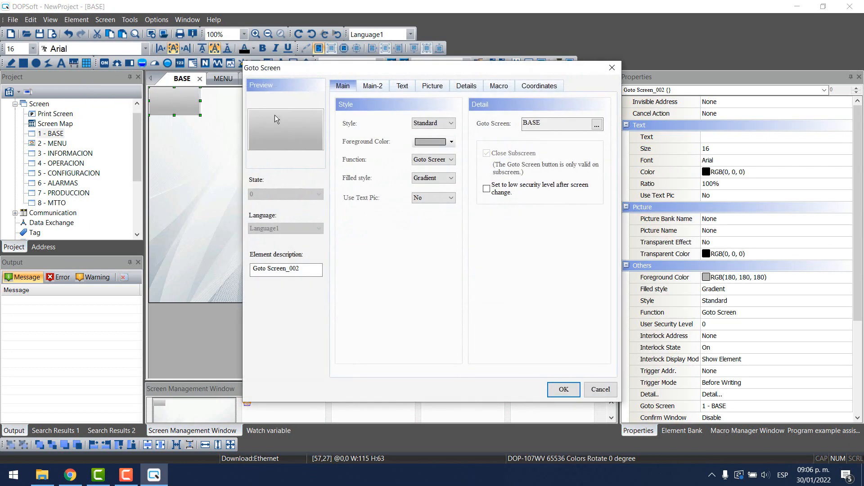
{"action": "left_click", "coordinate": [431, 126]}
{"action": "left_click", "coordinate": [426, 157]}
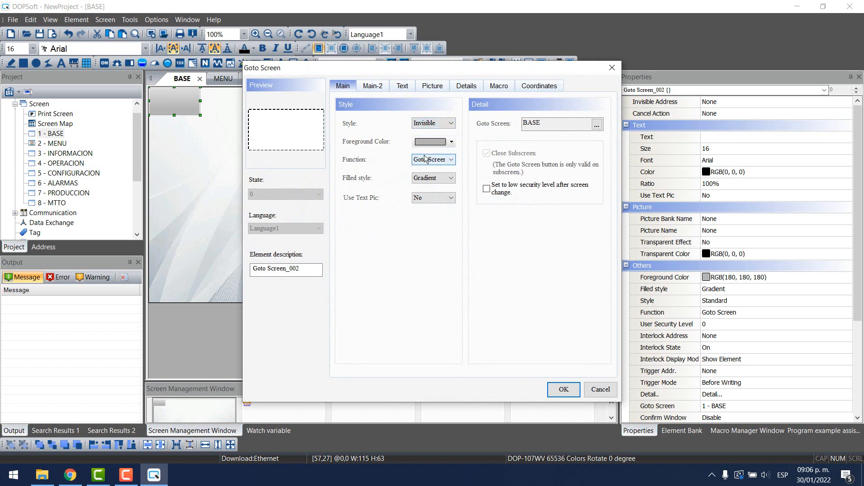
- Assign menu.png from the Youtube picture bank as the Goto Screen button's picture
{"action": "left_click", "coordinate": [431, 86]}
{"action": "left_click", "coordinate": [441, 123]}
{"action": "left_click_drag", "start_coordinate": [502, 155], "coordinate": [504, 288]}
{"action": "left_click", "coordinate": [436, 355]}
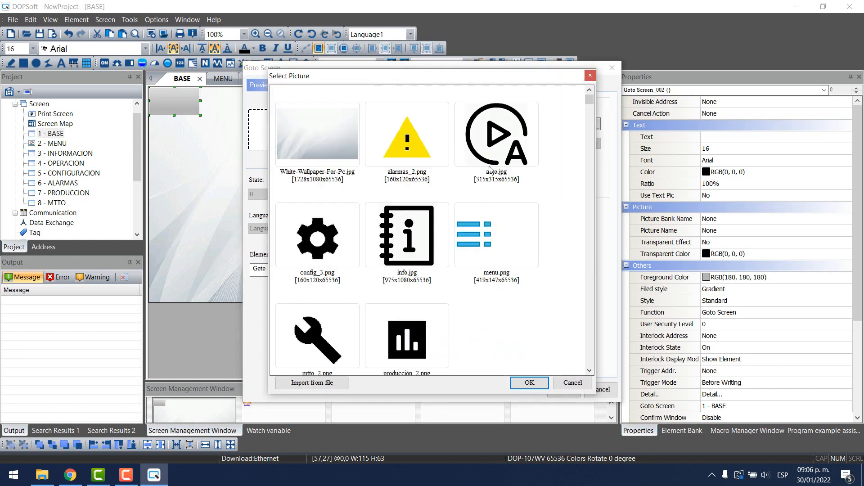
{"action": "left_click", "coordinate": [483, 247]}
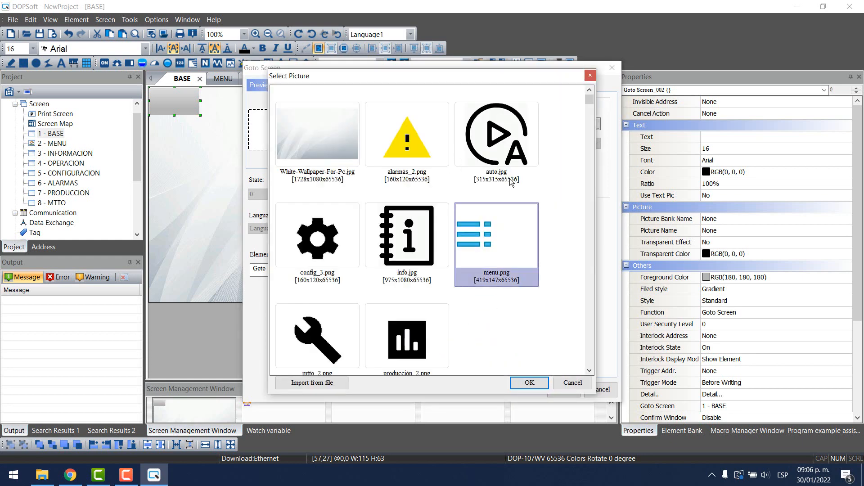
{"action": "left_click", "coordinate": [529, 382]}
- Set the button picture's stretch mode to Stretch All and make its white background transparent
{"action": "left_click", "coordinate": [424, 166]}
{"action": "left_click", "coordinate": [437, 172]}
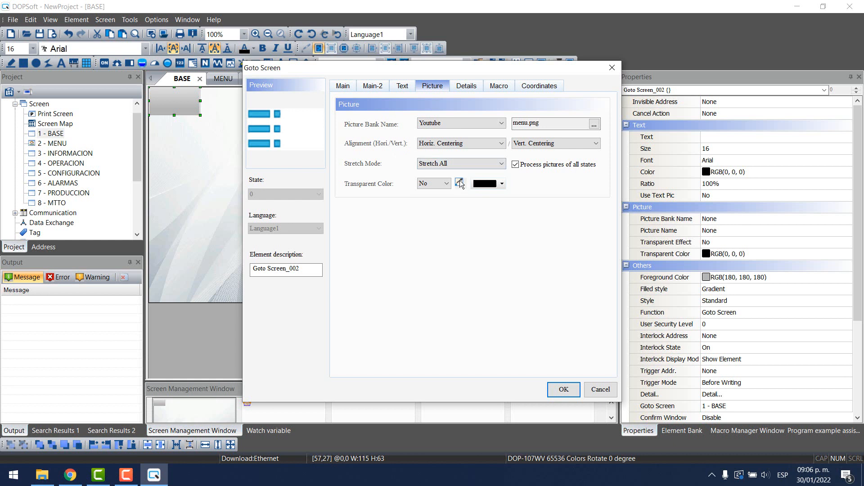
{"action": "left_click", "coordinate": [305, 132]}
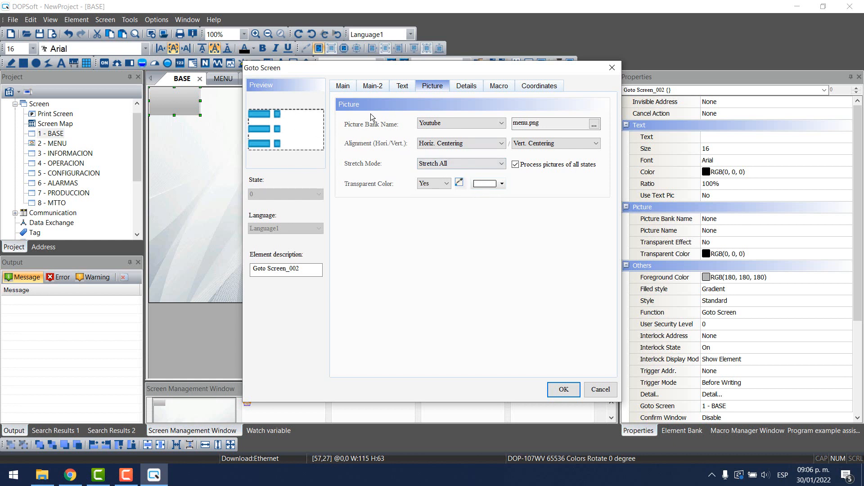
- Label the button MENU in bold Arial, size 18, with the text aligned right
{"action": "left_click", "coordinate": [401, 85]}
{"action": "left_click", "coordinate": [405, 150]}
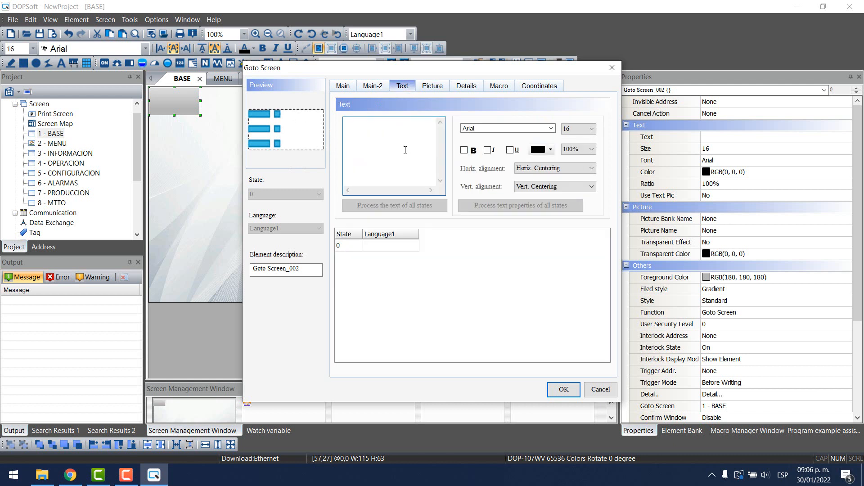
{"action": "type", "text": "m"}
{"action": "key", "text": "BackSpace"}
{"action": "key", "text": "Caps_Lock"}
{"action": "type", "text": "MENU"}
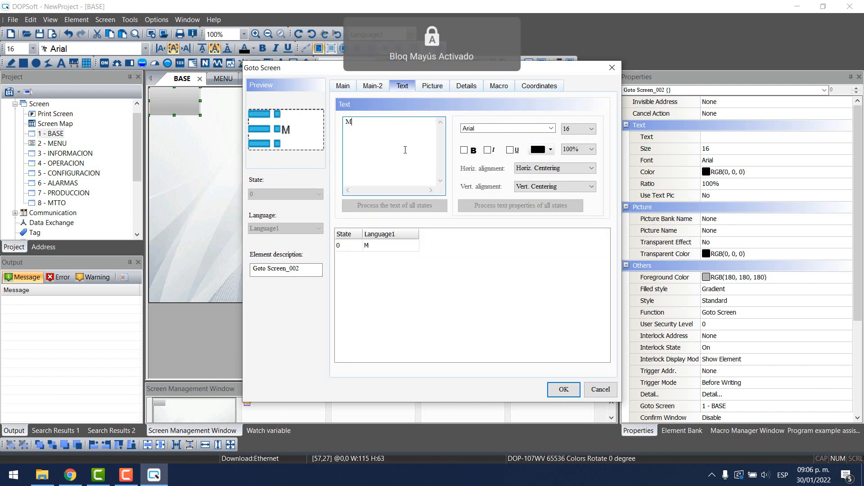
{"action": "left_click", "coordinate": [470, 153]}
{"action": "left_click", "coordinate": [585, 129]}
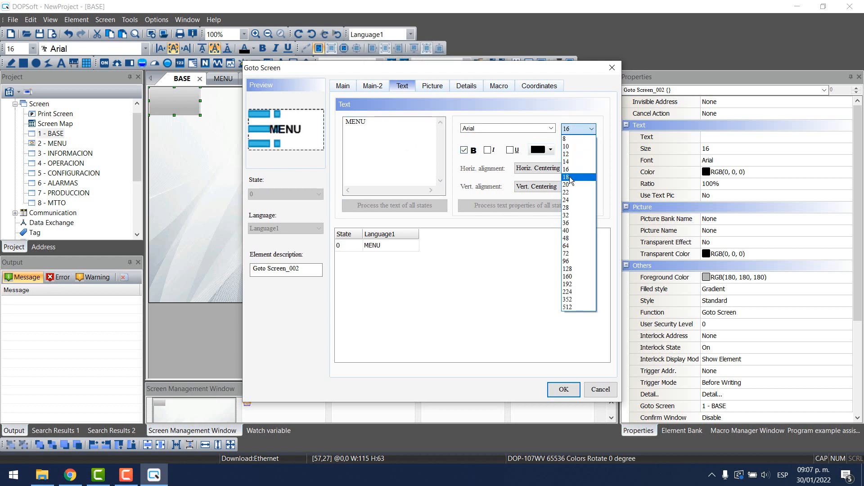
{"action": "left_click", "coordinate": [569, 177]}
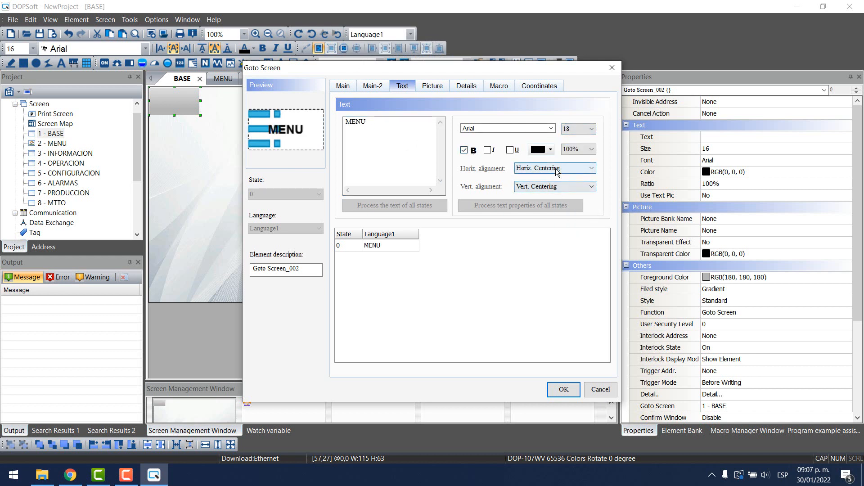
{"action": "left_click", "coordinate": [556, 168]}
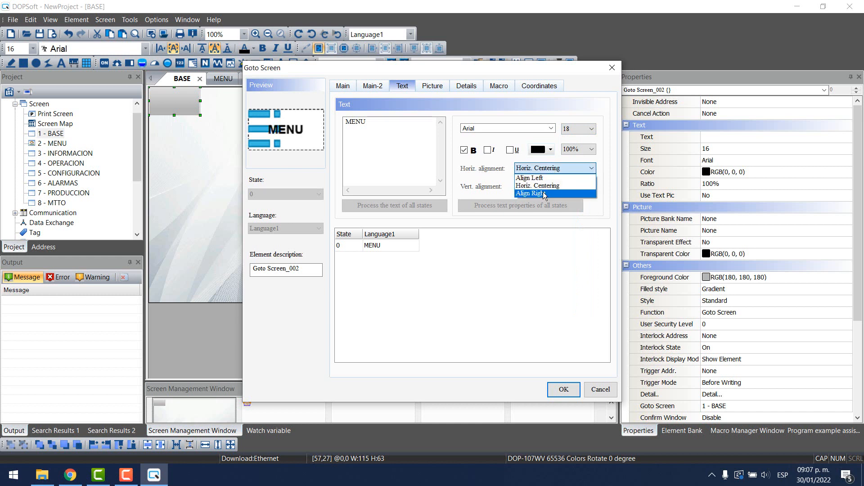
{"action": "left_click", "coordinate": [535, 192]}
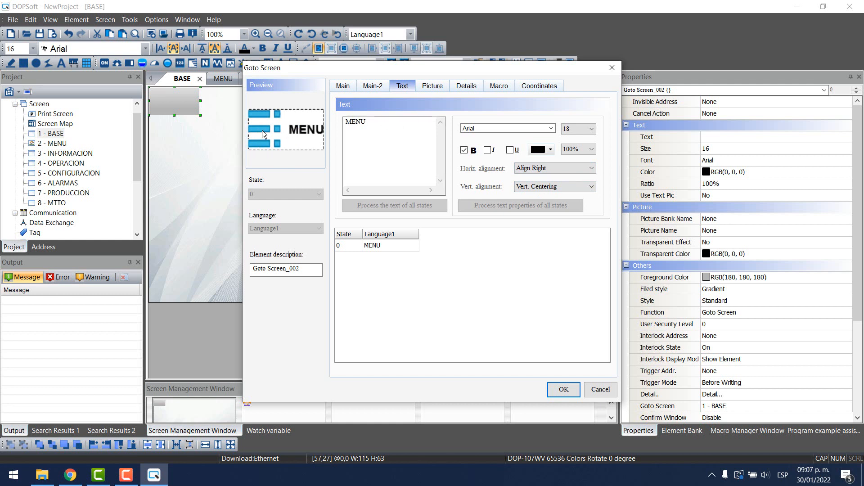
- Try larger font sizes for the MENU label, settle on 22, and apply the button settings
{"action": "left_click", "coordinate": [577, 130]}
{"action": "left_click", "coordinate": [571, 184]}
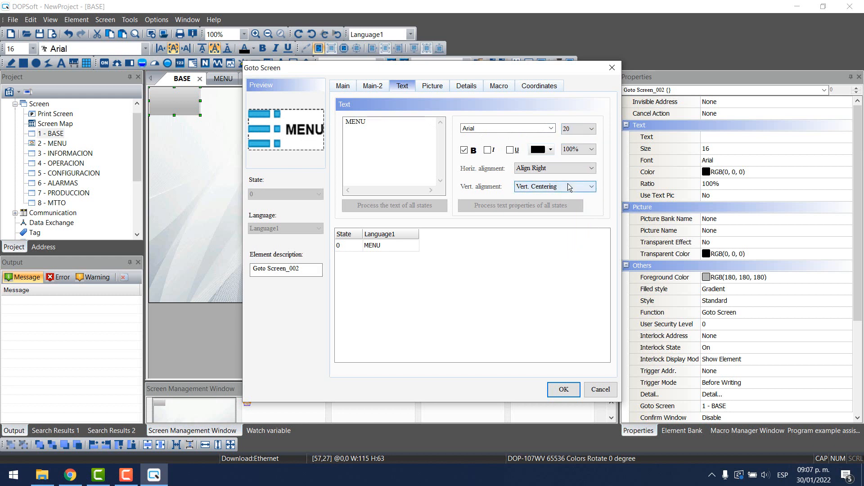
{"action": "left_click", "coordinate": [579, 129]}
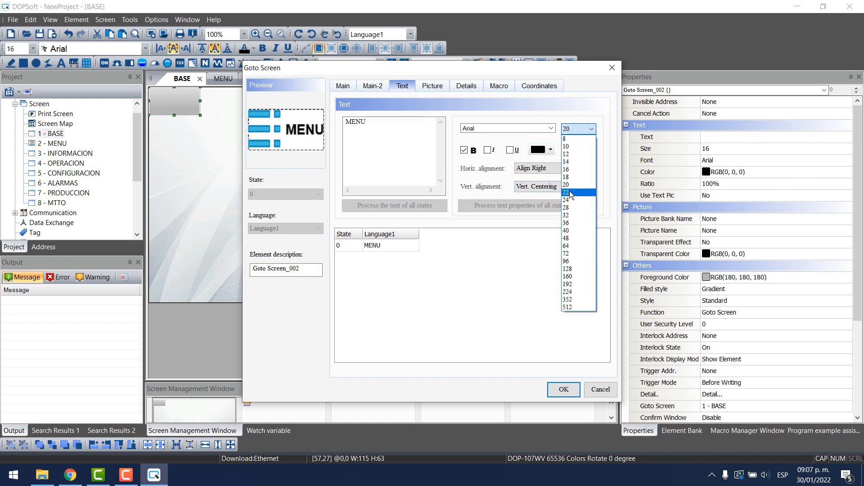
{"action": "left_click", "coordinate": [570, 193]}
{"action": "left_click", "coordinate": [570, 131]}
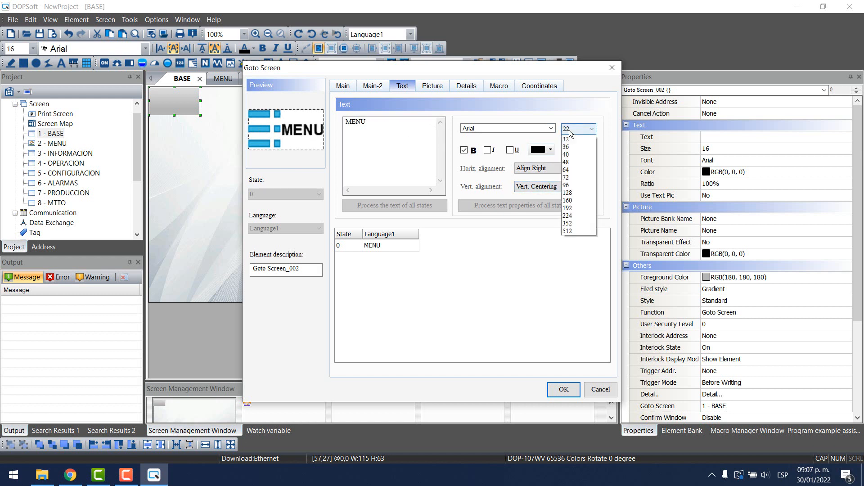
{"action": "left_click", "coordinate": [570, 200]}
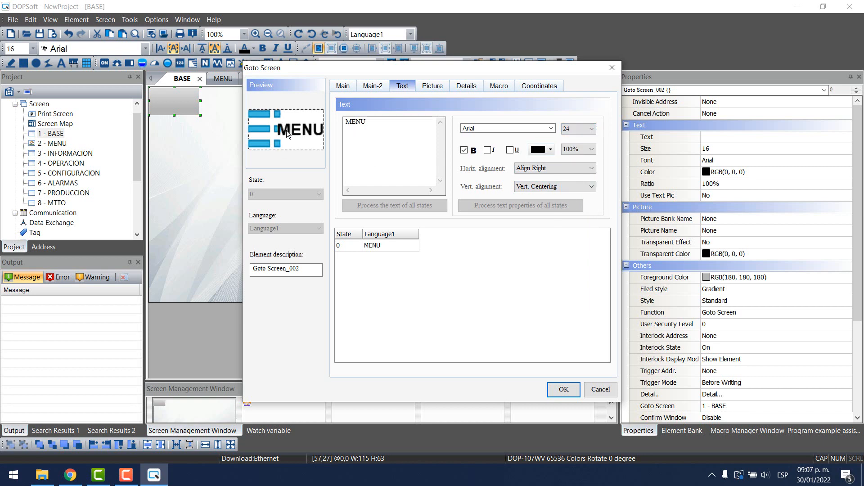
{"action": "left_click", "coordinate": [570, 130]}
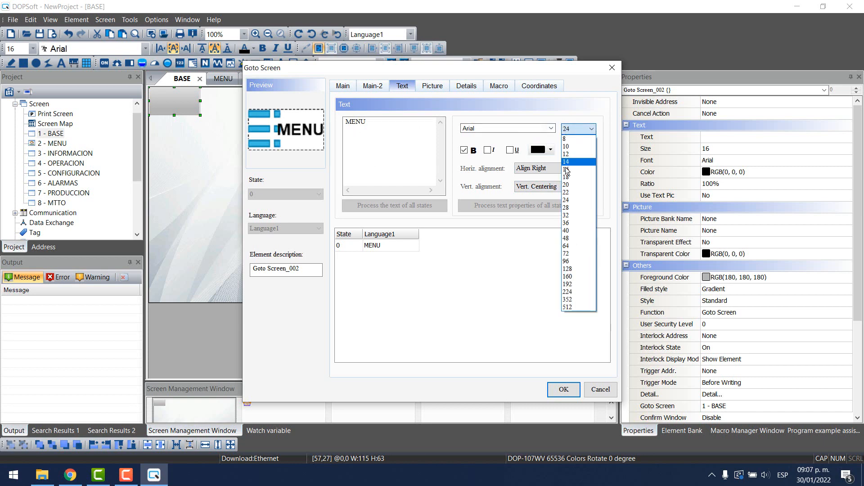
{"action": "left_click", "coordinate": [566, 193]}
{"action": "left_click", "coordinate": [563, 389]}
- Set the MENU button's destination to screen 2 - MENU and apply the change
{"action": "double_click", "coordinate": [180, 101]}
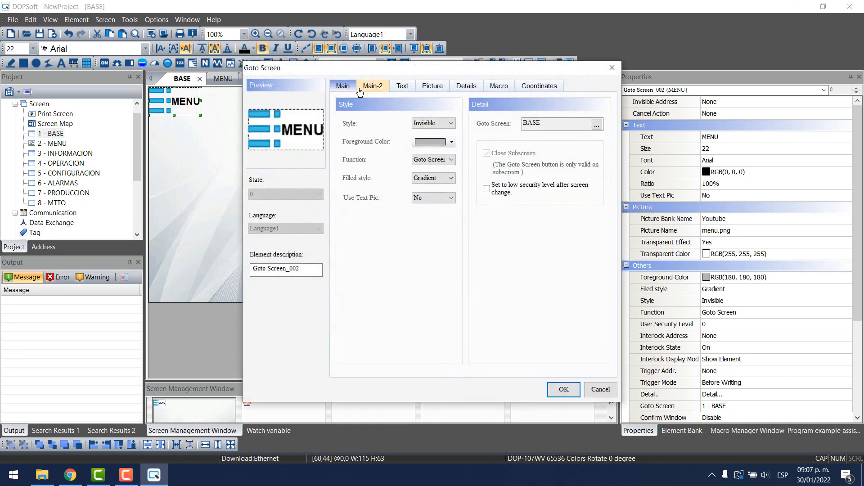
{"action": "left_click", "coordinate": [595, 125]}
{"action": "left_click", "coordinate": [288, 145]}
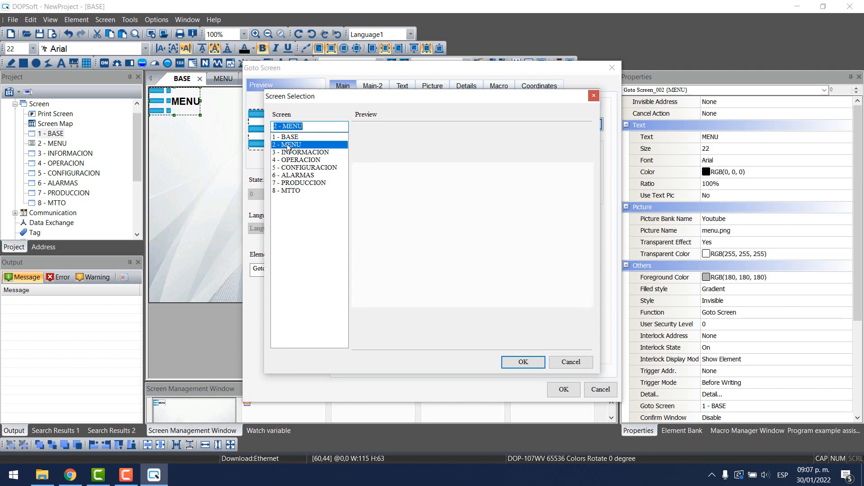
{"action": "left_click", "coordinate": [522, 361]}
{"action": "left_click", "coordinate": [564, 389]}
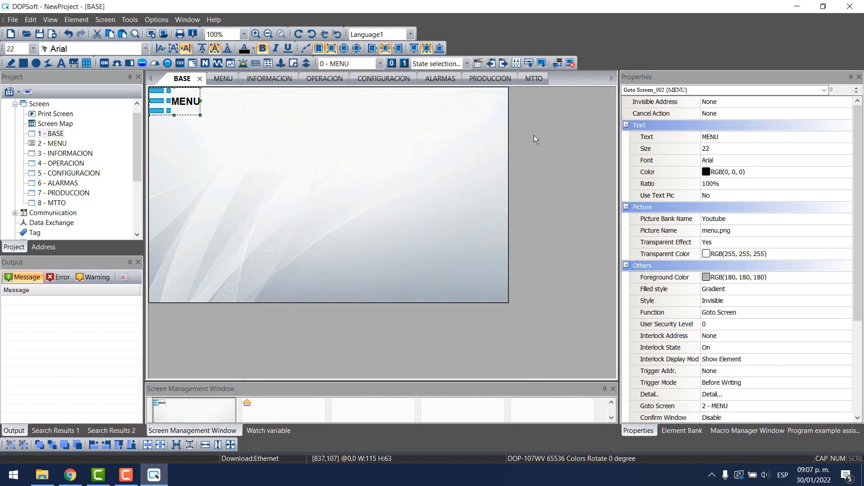
{"action": "left_click", "coordinate": [526, 142]}
{"action": "left_click", "coordinate": [269, 128]}
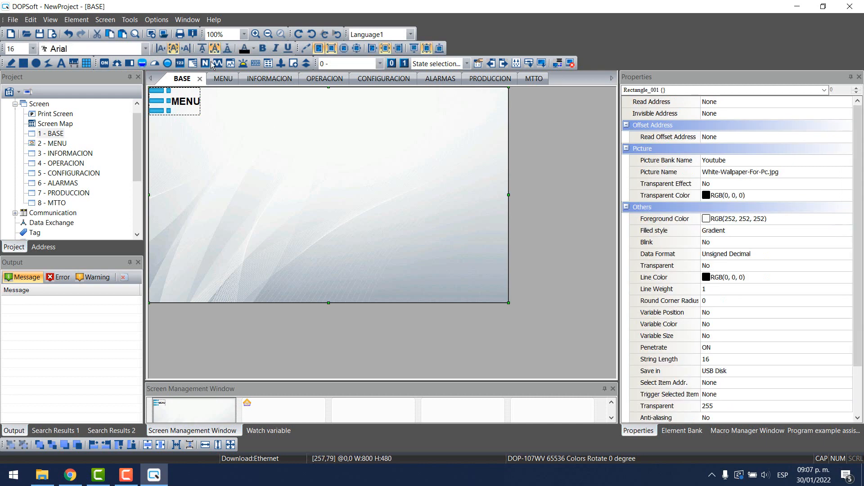
- Draw a Multistate Indicator about 555 wide by 63 high beside the MENU button, along the upper edge of the BASE screen
{"action": "left_click", "coordinate": [111, 19]}
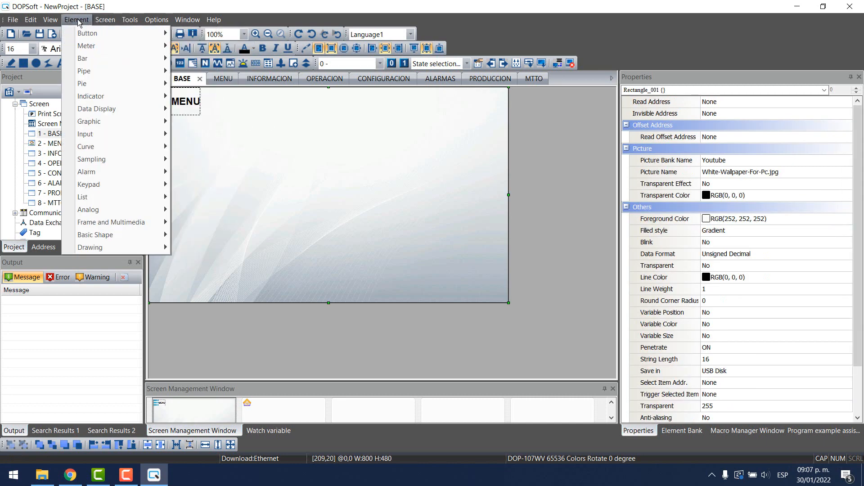
{"action": "mouse_move", "coordinate": [100, 95]}
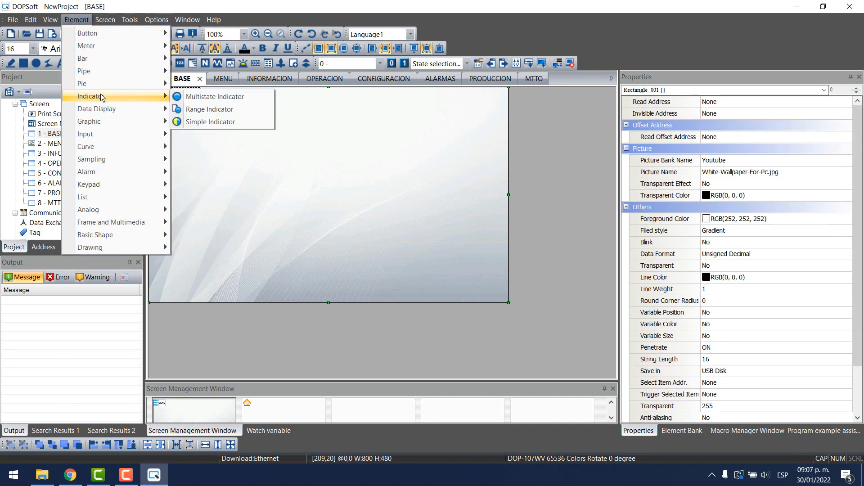
{"action": "left_click", "coordinate": [199, 97]}
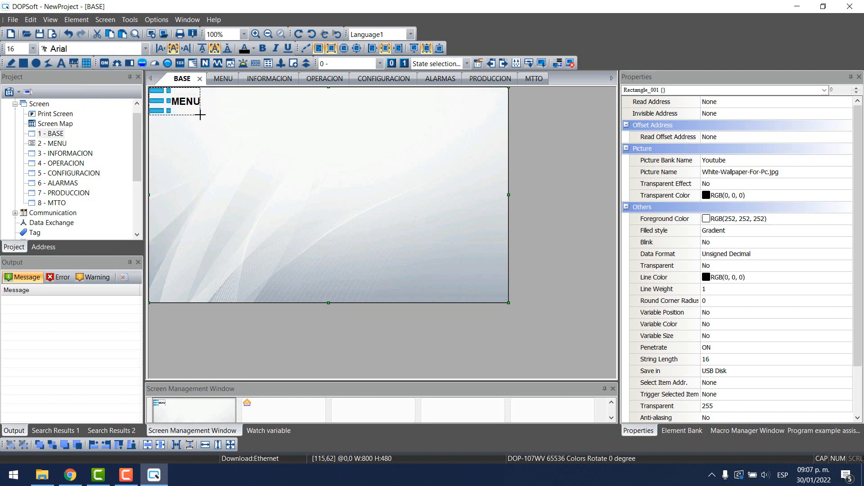
{"action": "left_click_drag", "start_coordinate": [200, 115], "coordinate": [450, 87]}
- Set the Multistate Indicator's data type to Word with a state count of 5
{"action": "double_click", "coordinate": [359, 110]}
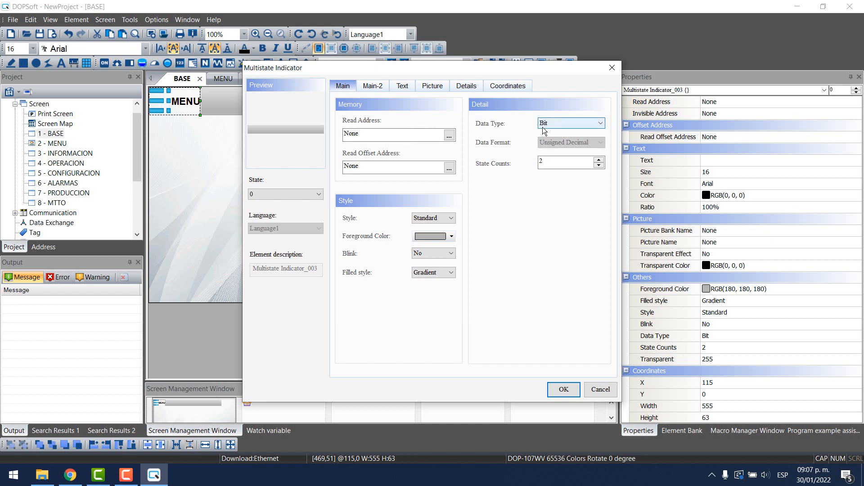
{"action": "left_click", "coordinate": [562, 125]}
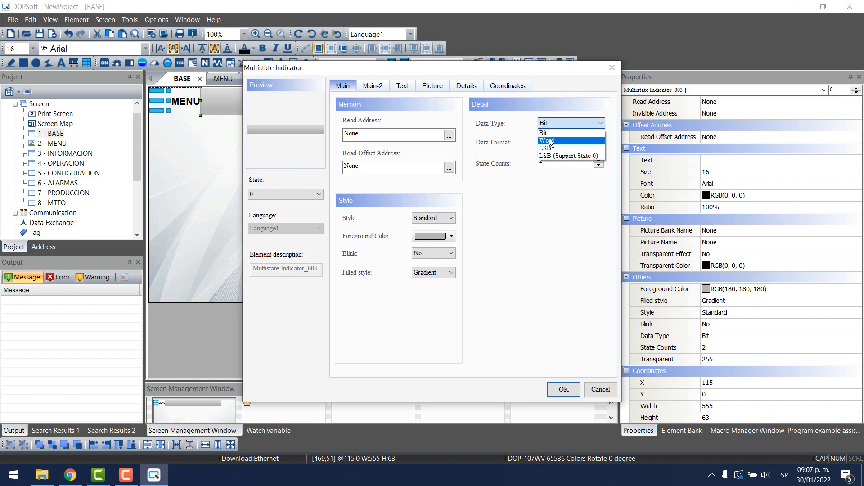
{"action": "left_click", "coordinate": [549, 143]}
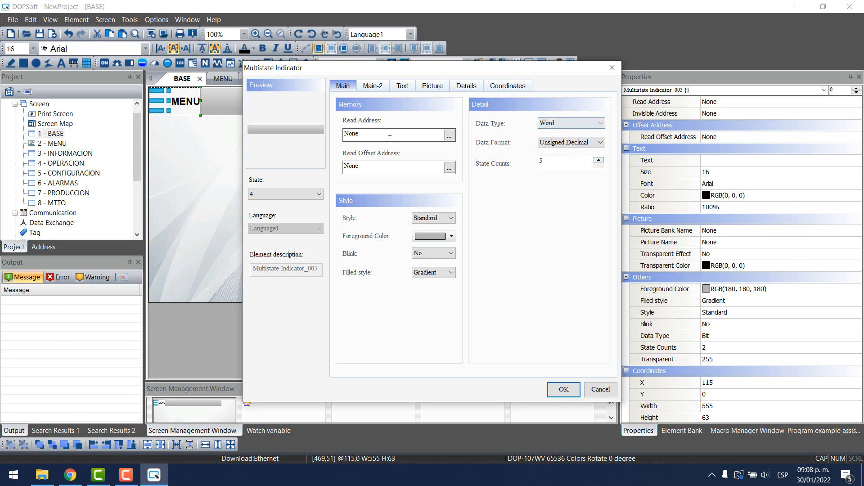
- Set the Multistate Indicator's read address to the internal memory word $50
{"action": "left_click", "coordinate": [449, 135]}
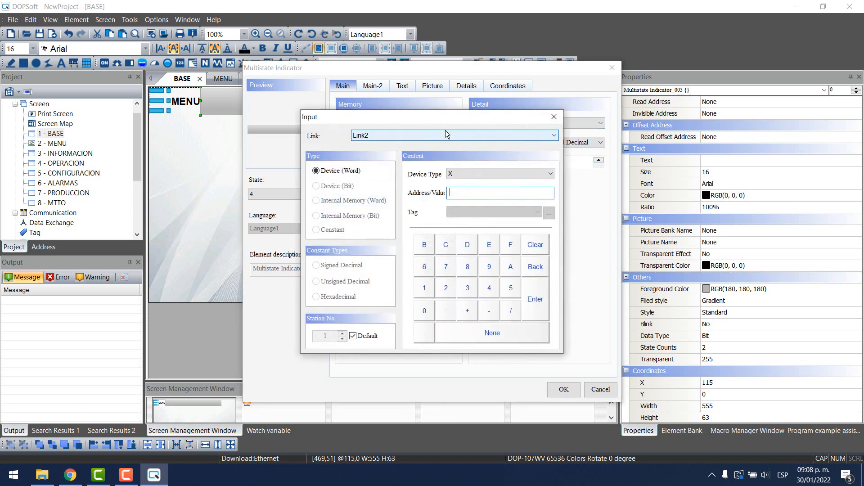
{"action": "left_click", "coordinate": [399, 135]}
{"action": "left_click", "coordinate": [370, 146]}
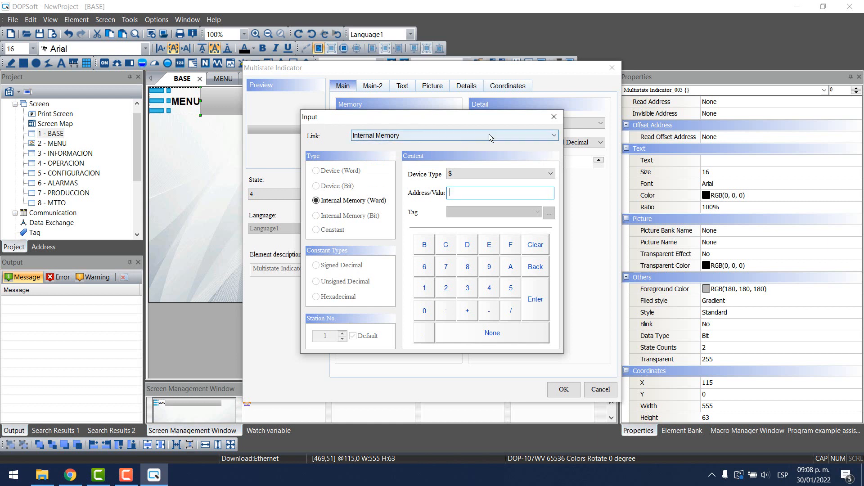
{"action": "mouse_move", "coordinate": [437, 117]}
{"action": "left_mouse_down"}
{"action": "mouse_move", "coordinate": [444, 179]}
{"action": "mouse_move", "coordinate": [452, 120]}
{"action": "left_mouse_up"}
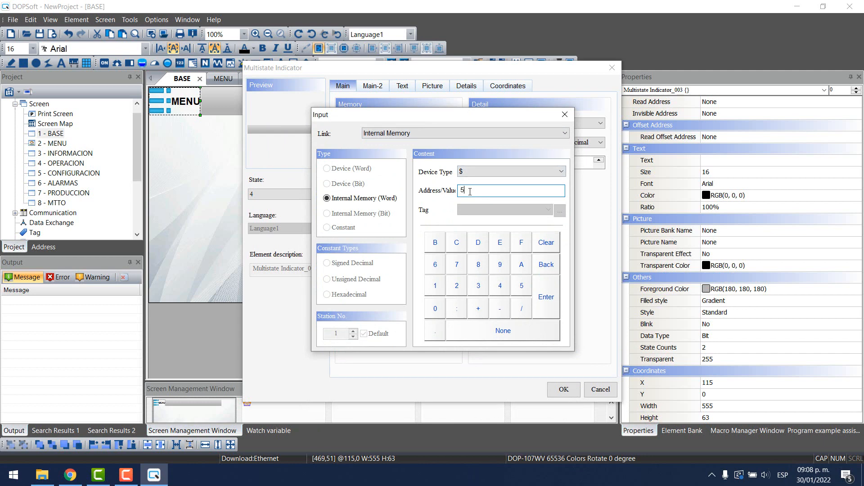
{"action": "left_click", "coordinate": [545, 297]}
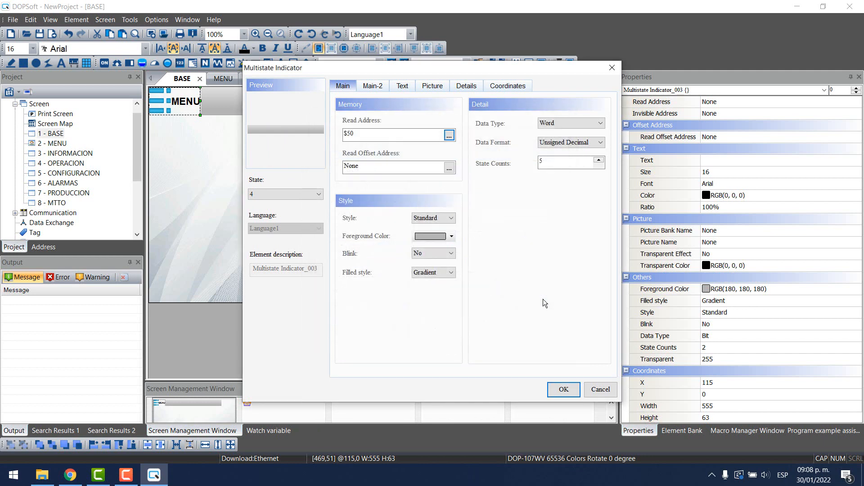
- Set the foreground color of the Multistate Indicator's state 0 to green, RGB 0, 255, 0
{"action": "left_click", "coordinate": [301, 193]}
{"action": "left_click", "coordinate": [276, 202]}
{"action": "left_click", "coordinate": [451, 236]}
{"action": "left_click", "coordinate": [332, 186]}
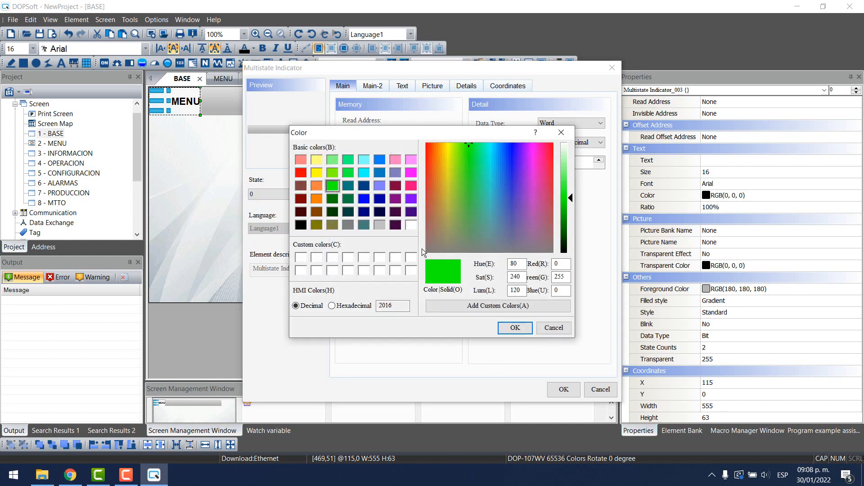
{"action": "left_click", "coordinate": [515, 328]}
- Set the foreground color of the Multistate Indicator's state 1 to yellow
{"action": "left_click", "coordinate": [303, 194]}
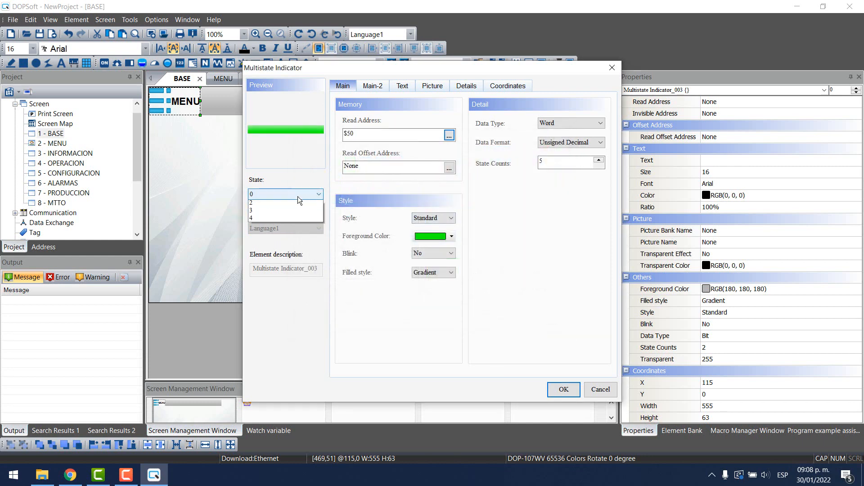
{"action": "left_click", "coordinate": [269, 211]}
{"action": "left_click", "coordinate": [442, 239]}
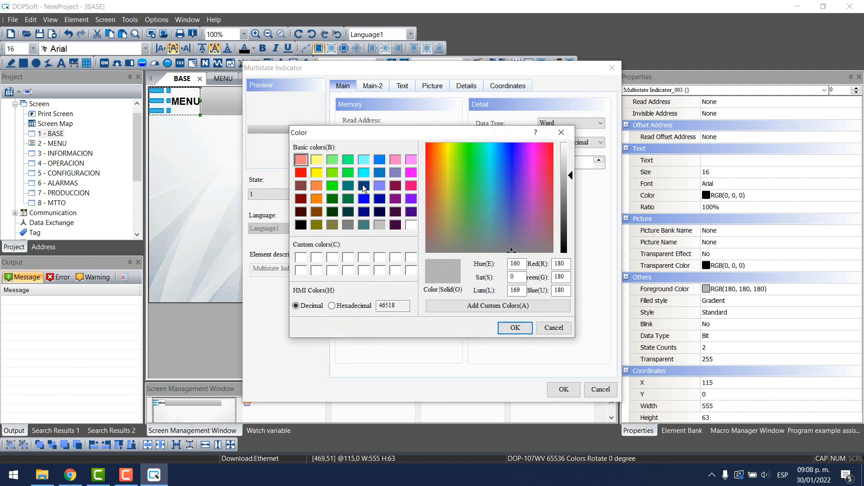
{"action": "left_click", "coordinate": [316, 173]}
{"action": "left_click", "coordinate": [515, 328]}
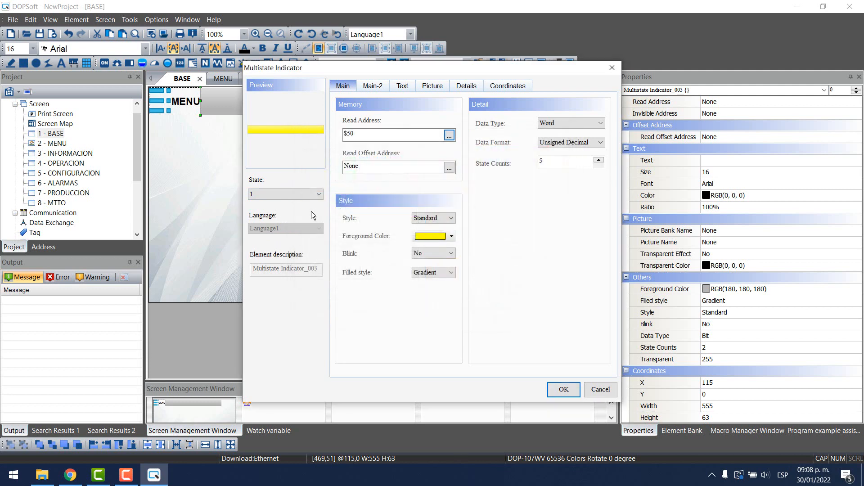
- Give the Multistate Indicator's state 2 a dark navy foreground, RGB 0, 0, 64, keeping the Standard style
{"action": "left_click", "coordinate": [301, 194]}
{"action": "left_click", "coordinate": [258, 218]}
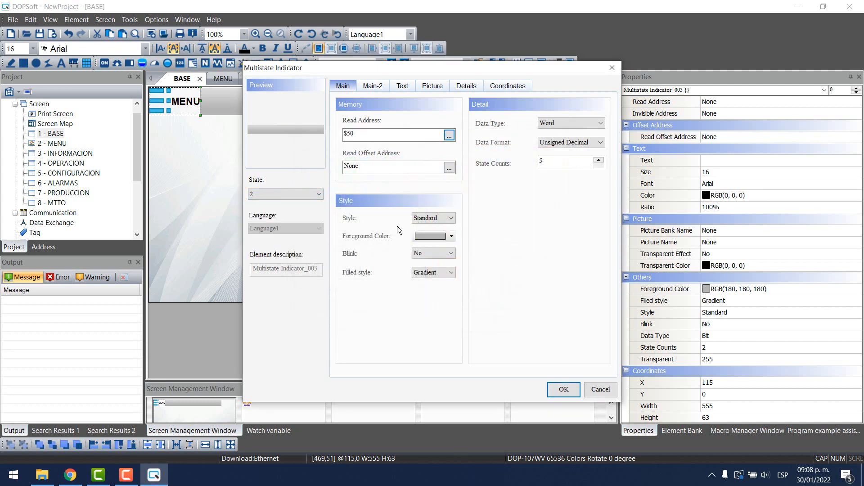
{"action": "left_click", "coordinate": [436, 219]}
{"action": "left_click", "coordinate": [429, 225]}
{"action": "left_click", "coordinate": [427, 237]}
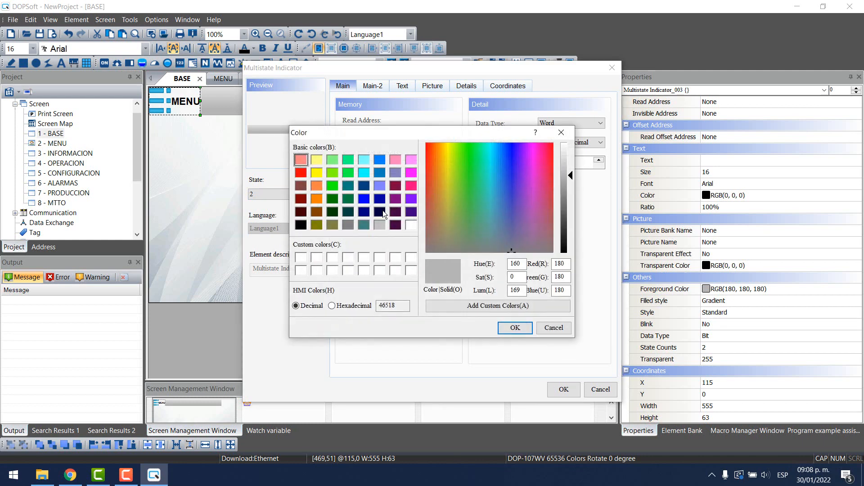
{"action": "left_click", "coordinate": [380, 199]}
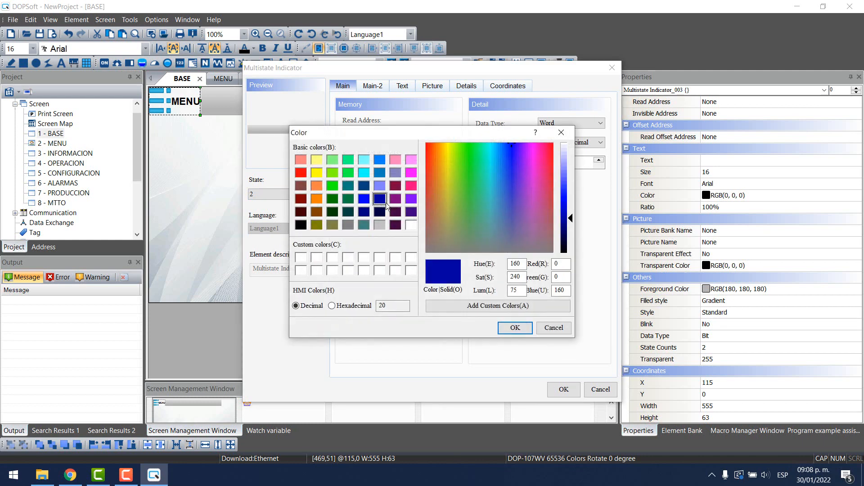
{"action": "left_click", "coordinate": [380, 212]}
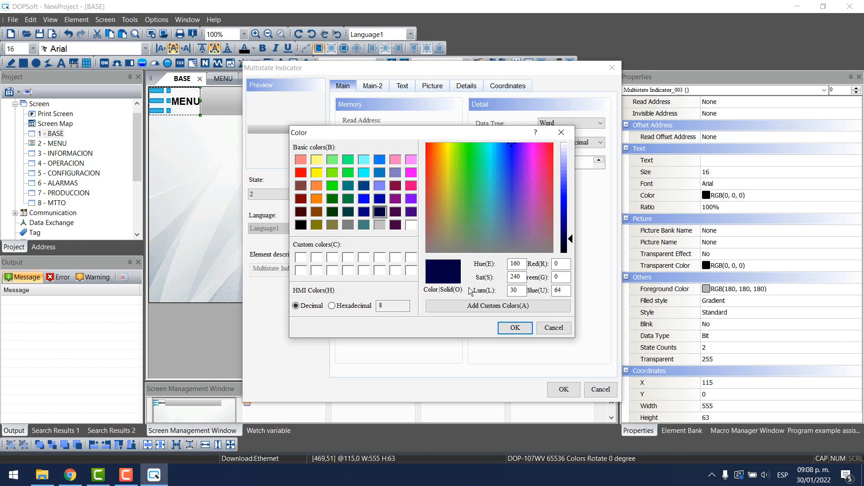
{"action": "left_click", "coordinate": [514, 328]}
- Label state 0 of the indicator MODO AUTOMÁTICO in bold text of size 28
{"action": "left_click", "coordinate": [399, 90]}
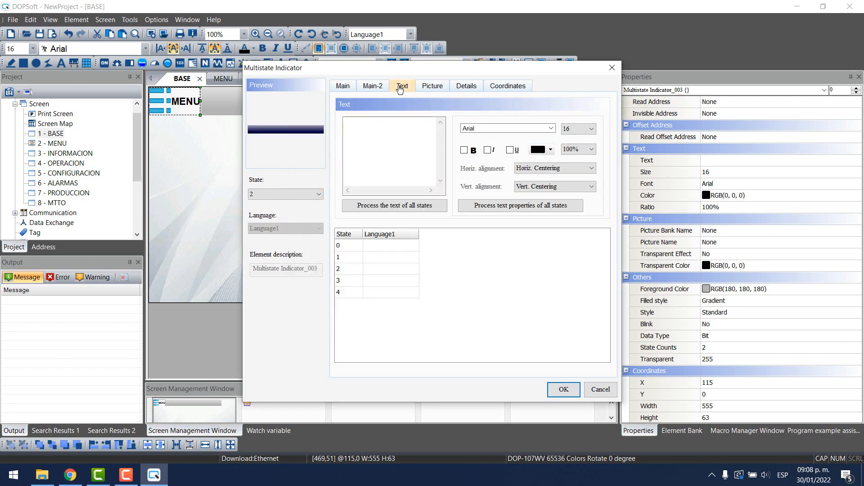
{"action": "left_click", "coordinate": [375, 245]}
{"action": "type", "text": "MODO AUTOMÁTICO"}
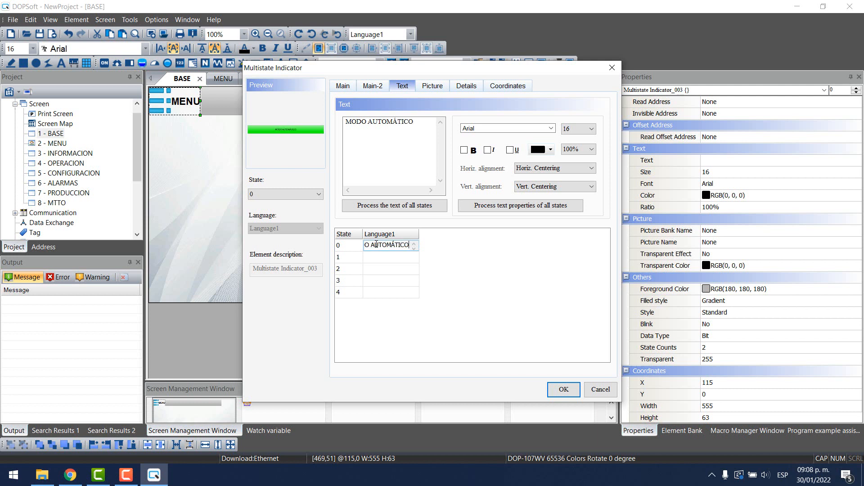
{"action": "left_click", "coordinate": [464, 150]}
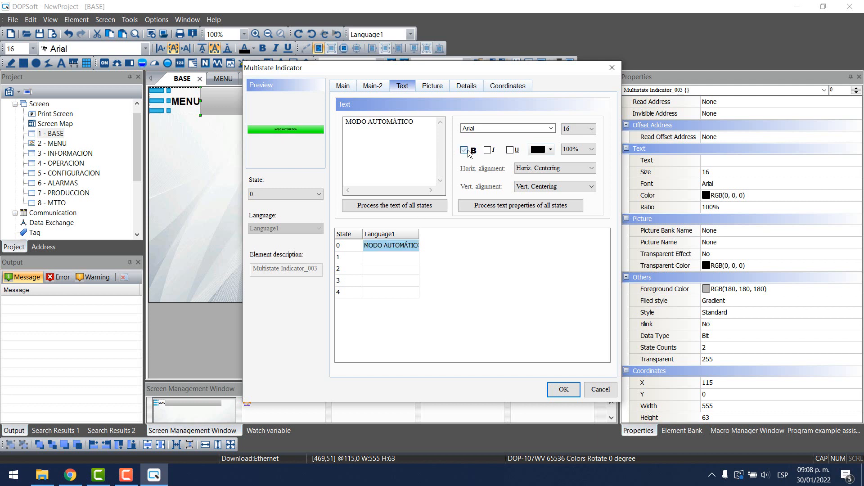
{"action": "left_click", "coordinate": [579, 128]}
{"action": "left_click", "coordinate": [567, 200]}
{"action": "left_click", "coordinate": [578, 131]}
{"action": "left_click", "coordinate": [568, 208]}
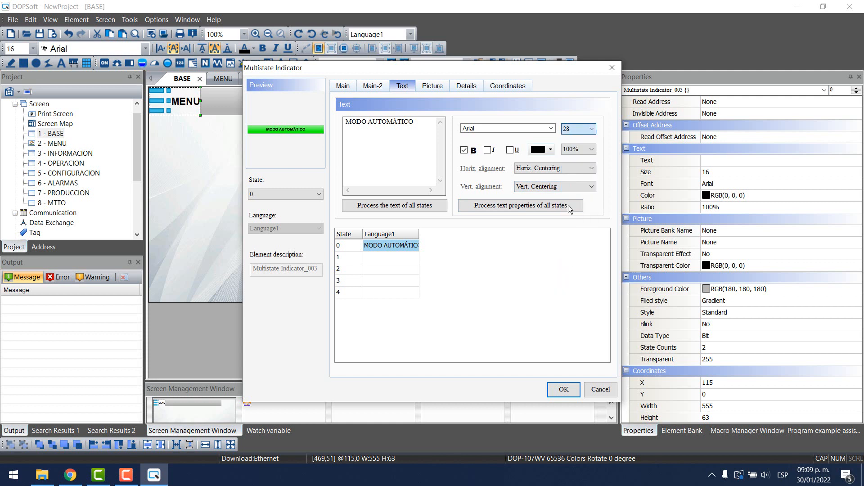
- Label state 1 of the indicator MODO MANUAL in bold text of size 28
{"action": "left_click", "coordinate": [373, 257]}
{"action": "type", "text": "MODO MANUAL"}
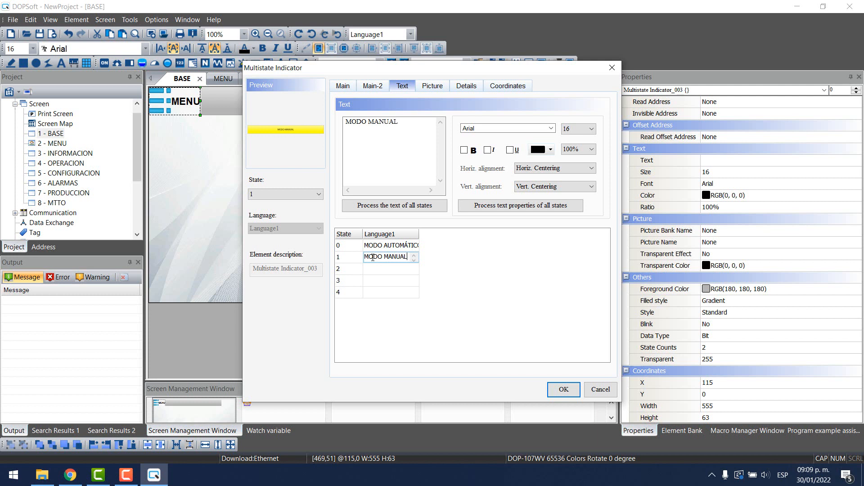
{"action": "left_click", "coordinate": [585, 128]}
{"action": "left_click", "coordinate": [576, 210]}
{"action": "left_click", "coordinate": [464, 150]}
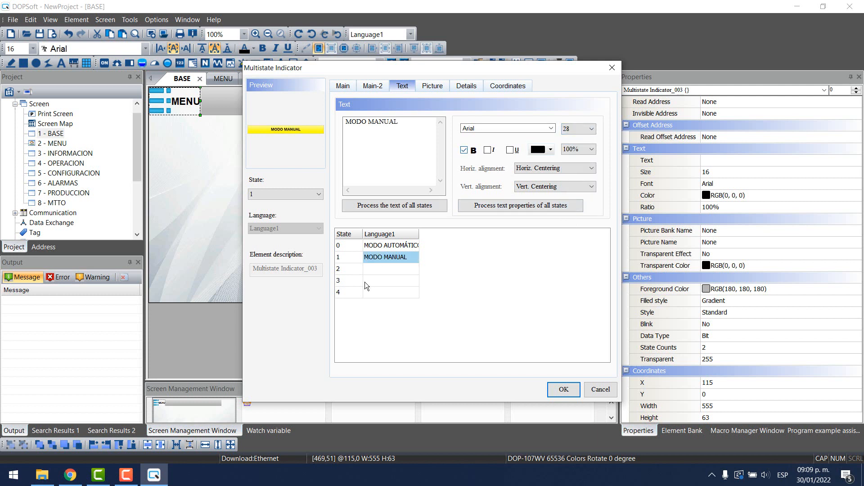
- Label state 2 of the indicator EQUIPO EN OPERACIÓN in bold text of size 28
{"action": "left_click", "coordinate": [385, 269]}
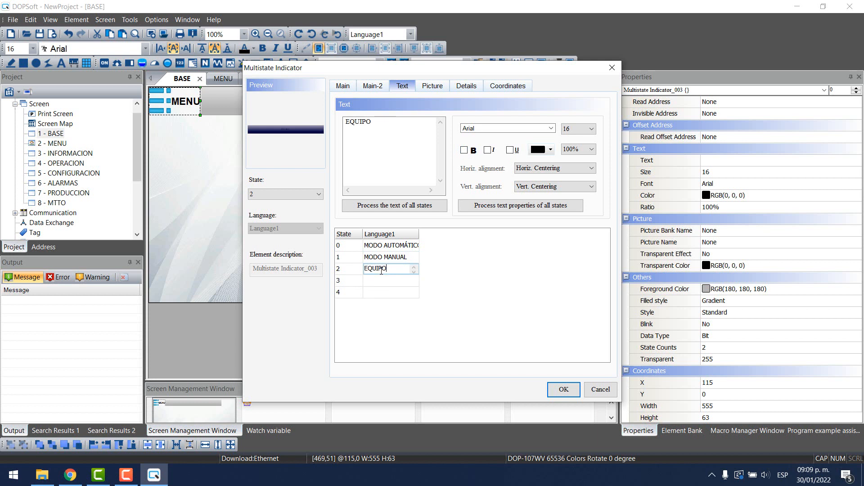
{"action": "type", "text": "EQUIPO EN OPERACIÓN"}
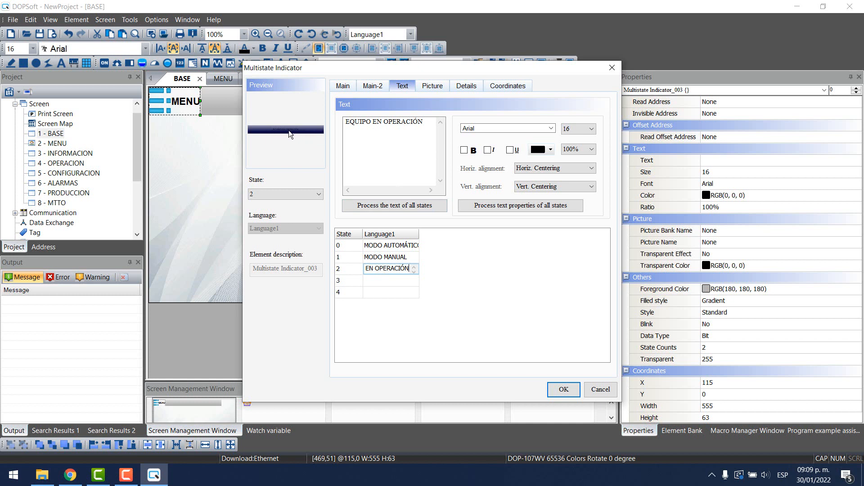
{"action": "left_click", "coordinate": [468, 151]}
{"action": "left_click", "coordinate": [576, 130]}
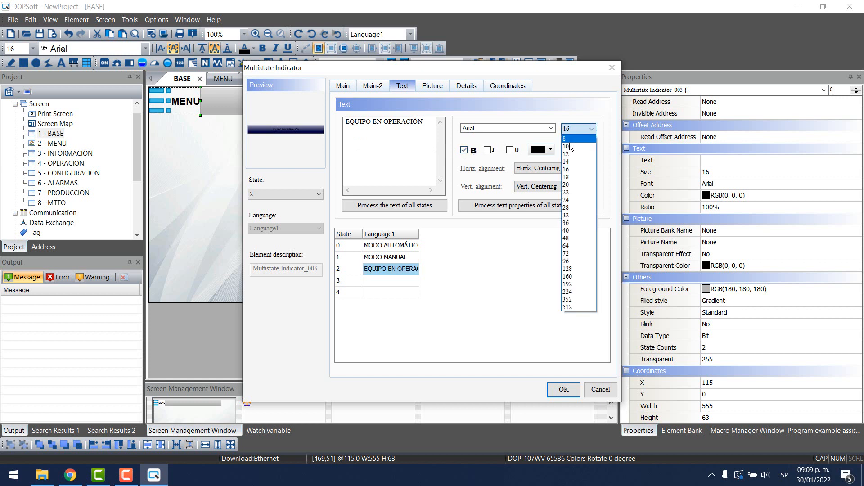
{"action": "left_click", "coordinate": [566, 200]}
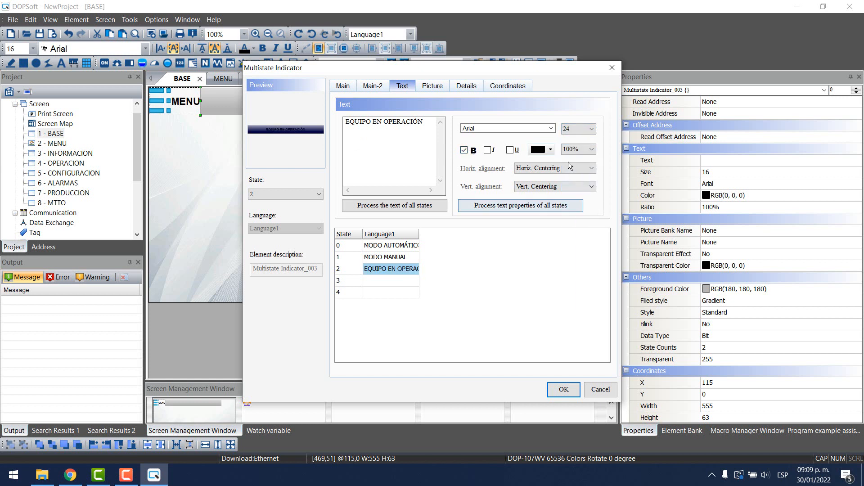
{"action": "left_click", "coordinate": [580, 129]}
{"action": "left_click", "coordinate": [566, 207]}
- Change the text color of the indicator's state 2 label to white
{"action": "left_click", "coordinate": [536, 150]}
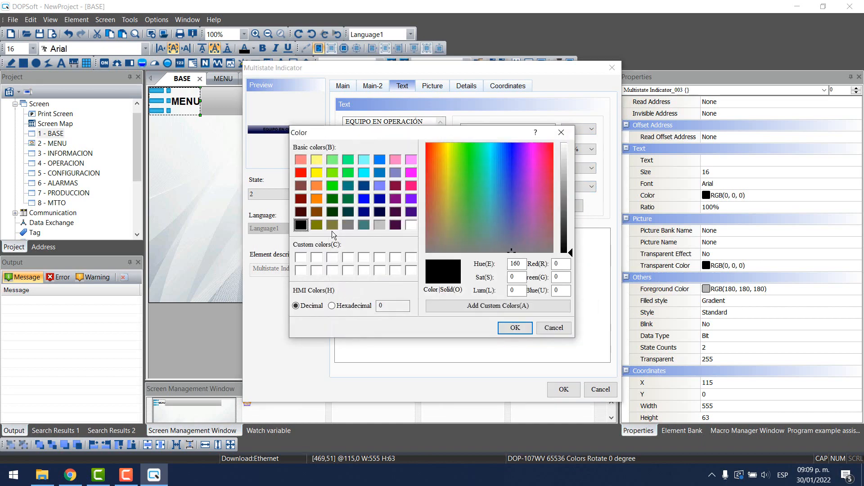
{"action": "left_click", "coordinate": [411, 225]}
{"action": "left_click", "coordinate": [515, 328]}
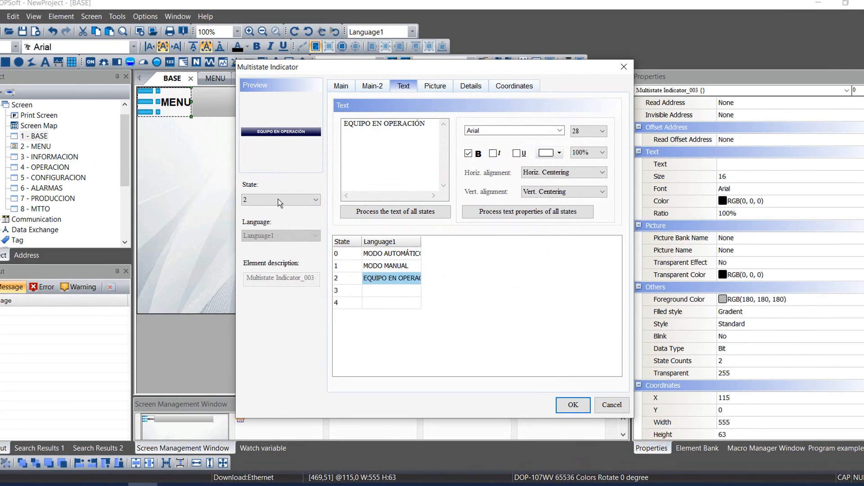
- Preview states 0, 1 and 2 of the Multistate Indicator, apply its settings and deselect it
{"action": "left_click", "coordinate": [282, 197]}
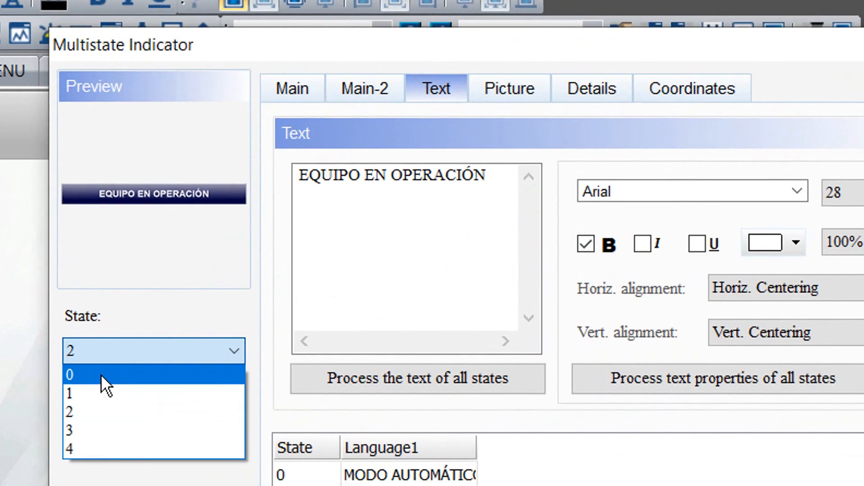
{"action": "left_click", "coordinate": [263, 204]}
{"action": "left_click", "coordinate": [123, 350]}
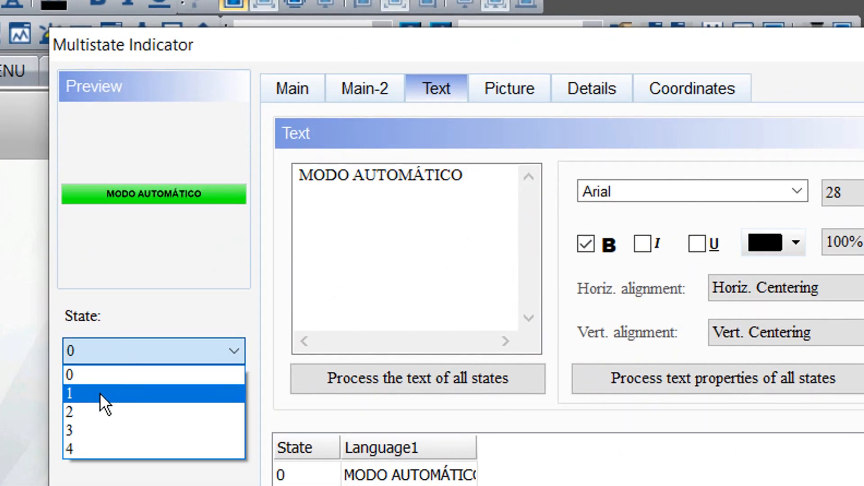
{"action": "left_click", "coordinate": [100, 393]}
{"action": "left_click", "coordinate": [145, 352]}
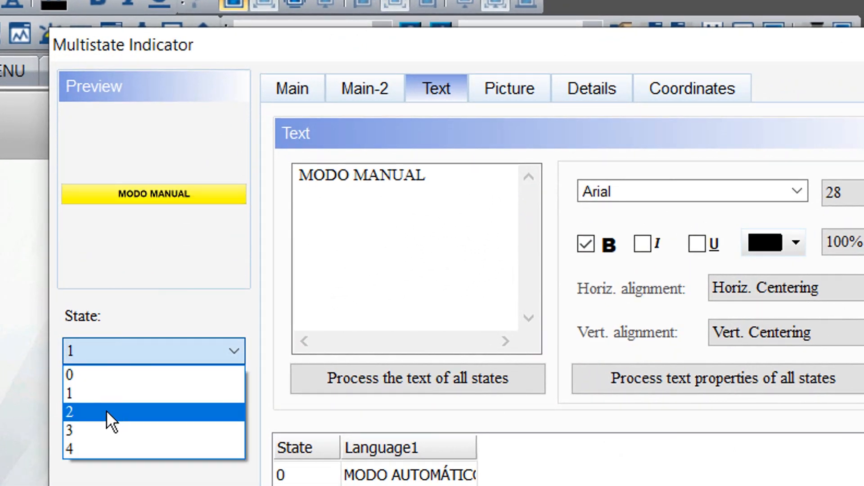
{"action": "left_click", "coordinate": [106, 409]}
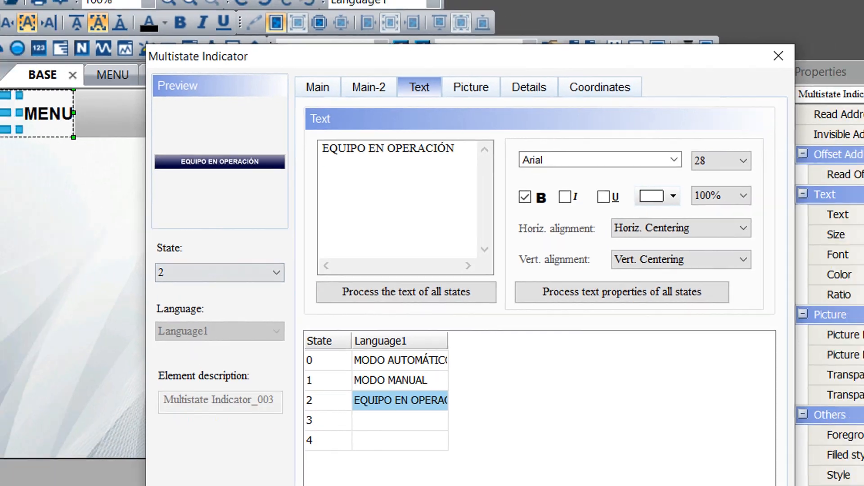
{"action": "left_click", "coordinate": [541, 358]}
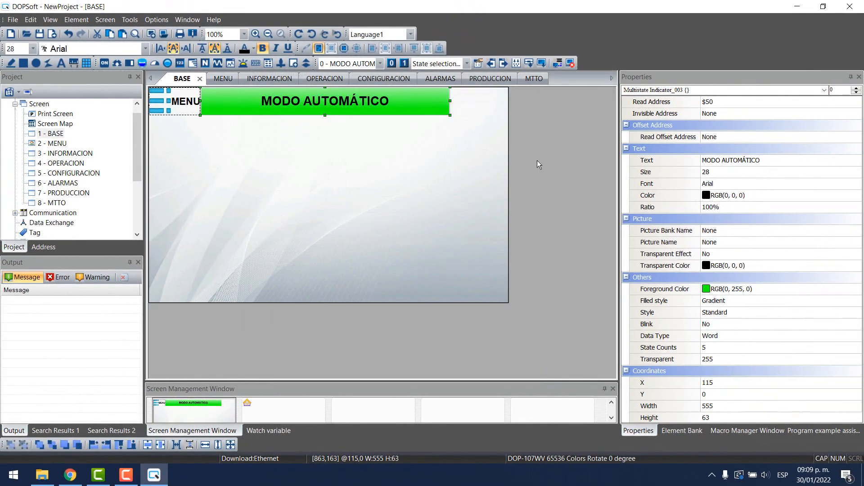
{"action": "left_click", "coordinate": [538, 161]}
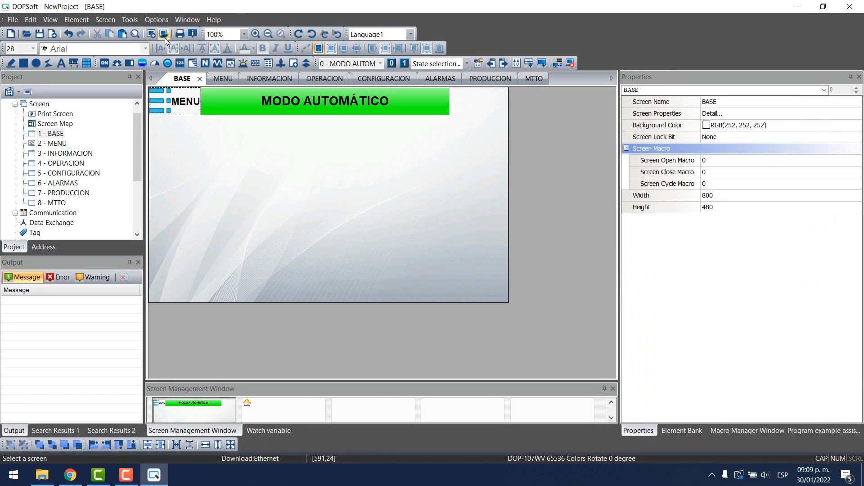
- Draw a Time Display about 126 wide by 39 high on the BASE screen, between the green indicator and the screen's edge
{"action": "left_click", "coordinate": [78, 18]}
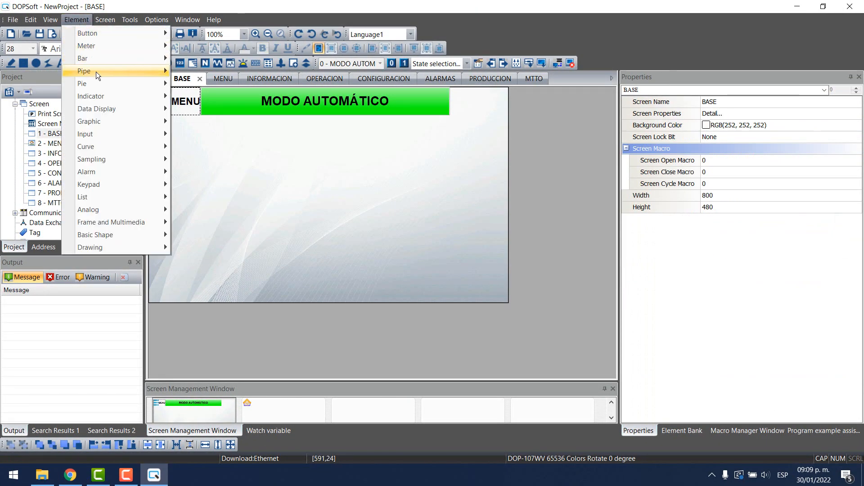
{"action": "mouse_move", "coordinate": [106, 109]}
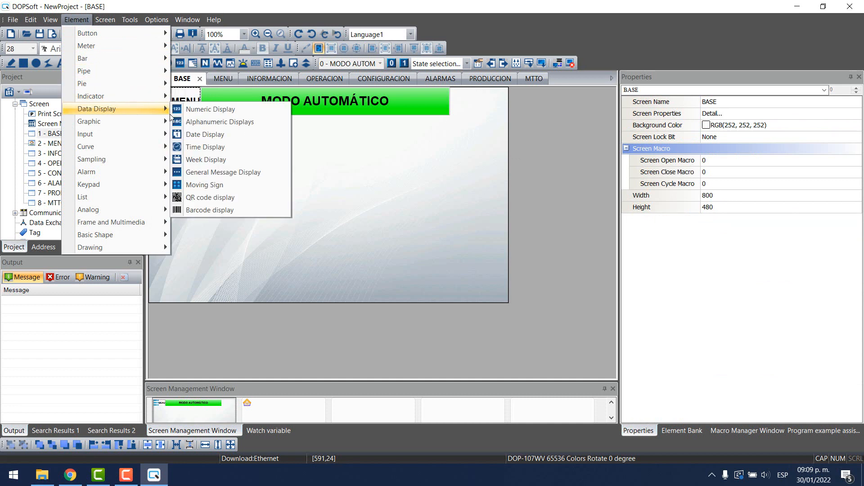
{"action": "left_click", "coordinate": [214, 147]}
{"action": "left_click_drag", "start_coordinate": [451, 102], "coordinate": [508, 121]}
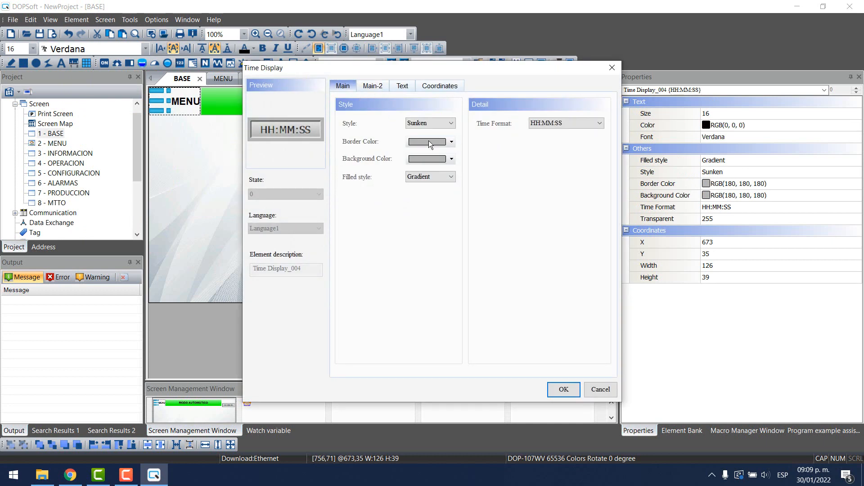
- Set the Time Display's style to Transparent and open its text settings
{"action": "left_click", "coordinate": [430, 123]}
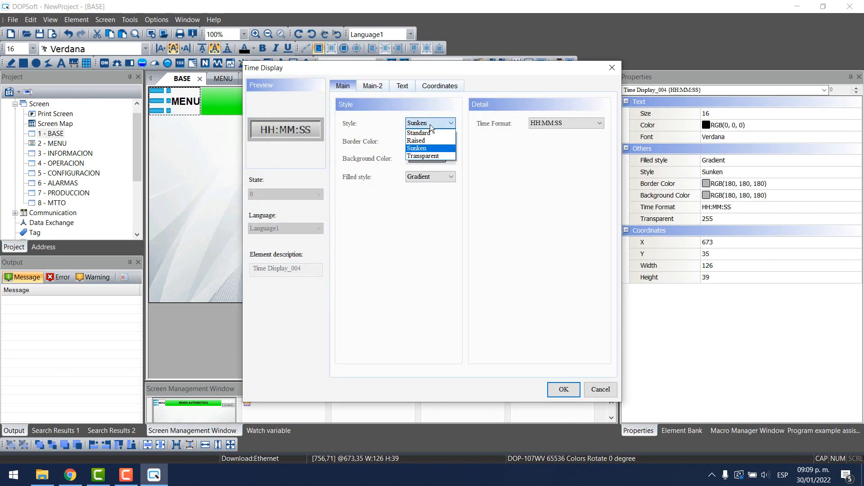
{"action": "left_click", "coordinate": [423, 156]}
{"action": "left_click", "coordinate": [400, 86]}
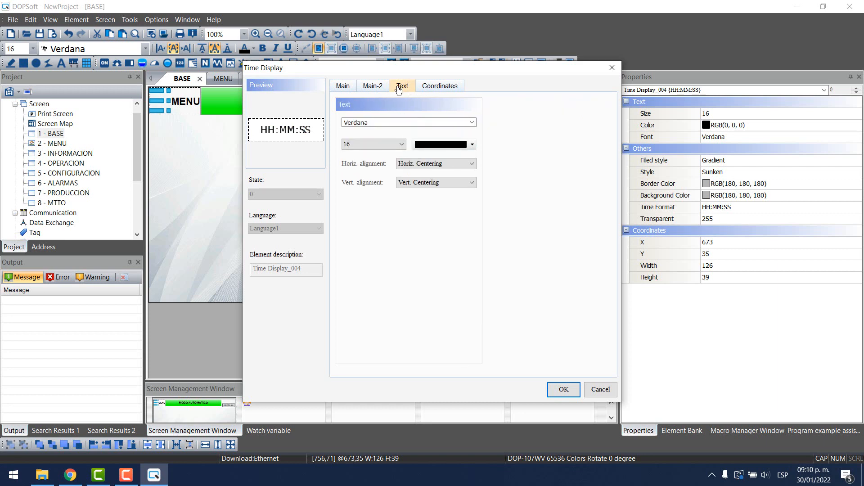
- Set the Time Display's text size to 18 and shrink it to about 126 by 29 beside the green indicator's lower half
{"action": "left_click", "coordinate": [389, 143]}
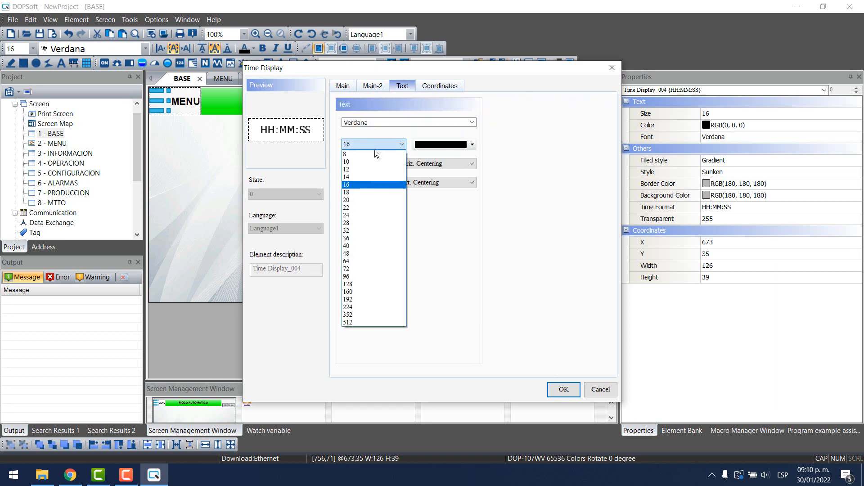
{"action": "left_click", "coordinate": [349, 193]}
{"action": "left_click", "coordinate": [563, 389]}
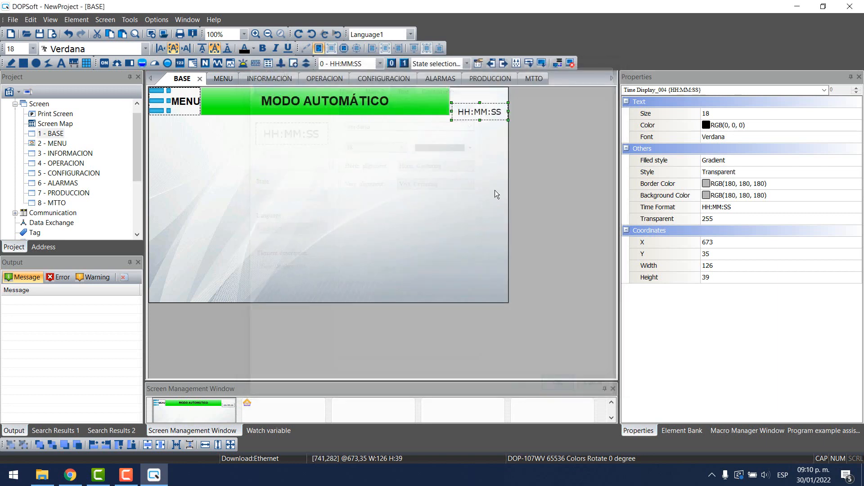
{"action": "left_click_drag", "start_coordinate": [472, 115], "coordinate": [477, 99]}
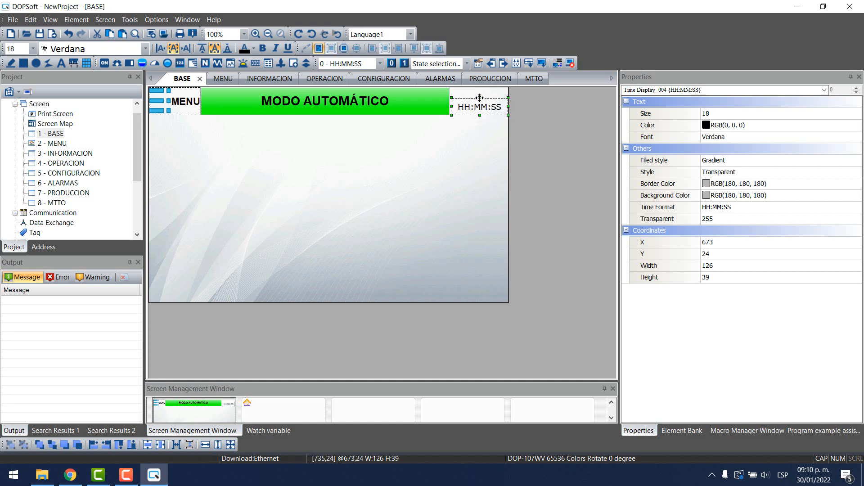
{"action": "left_click_drag", "start_coordinate": [480, 98], "coordinate": [479, 102]}
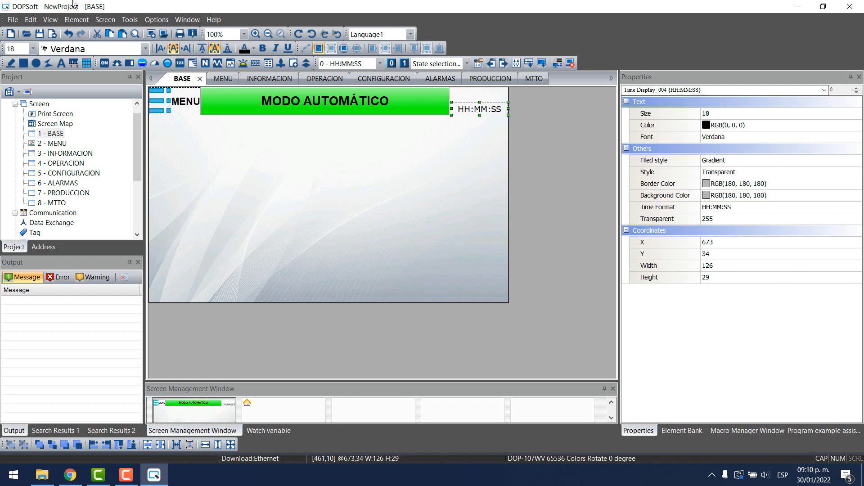
- Draw a Date Display about 125 wide by 28 high on the BASE screen, directly above the Time Display
{"action": "left_click", "coordinate": [77, 19]}
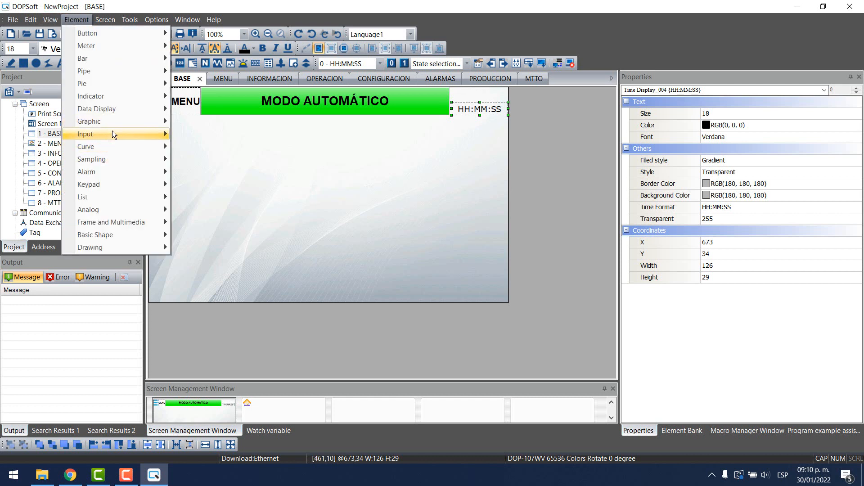
{"action": "mouse_move", "coordinate": [135, 109]}
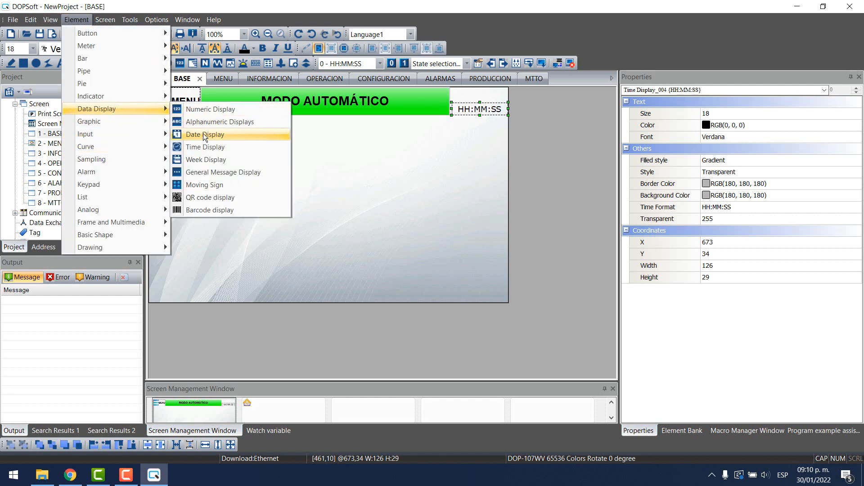
{"action": "left_click", "coordinate": [205, 151]}
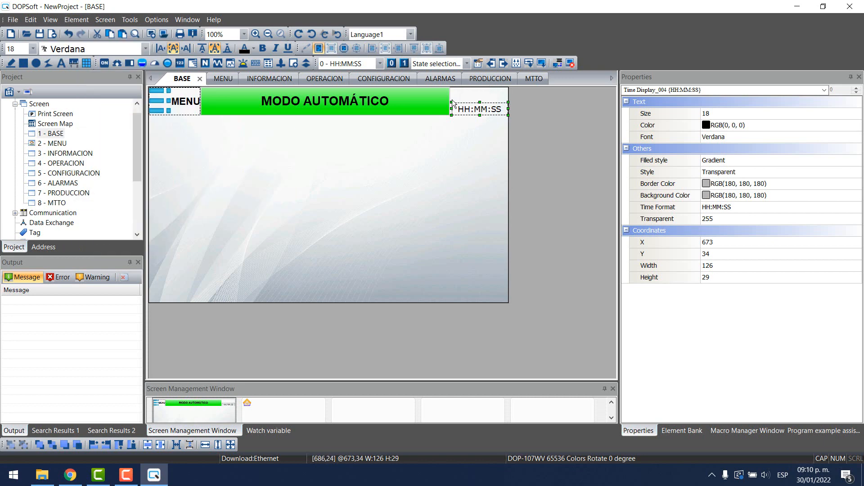
{"action": "left_click", "coordinate": [486, 94]}
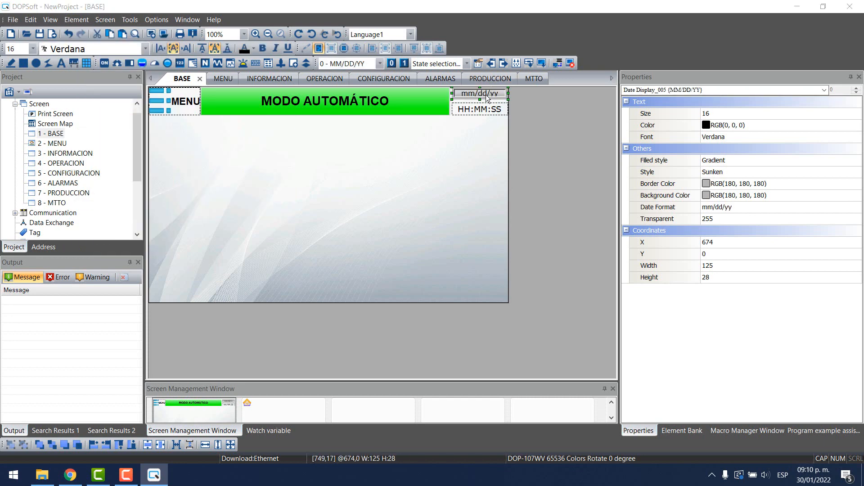
- Set the Date Display's style to Transparent and its text size to 18, apply the settings and clear the selection
{"action": "left_click", "coordinate": [426, 123]}
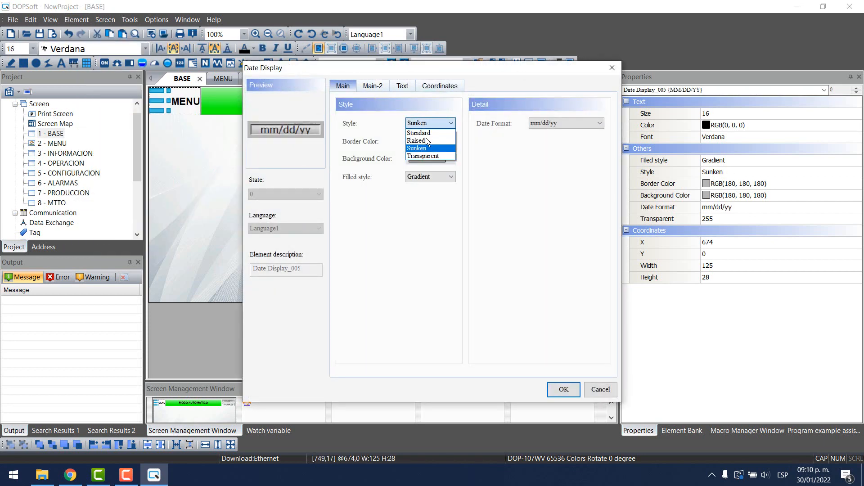
{"action": "left_click", "coordinate": [425, 156]}
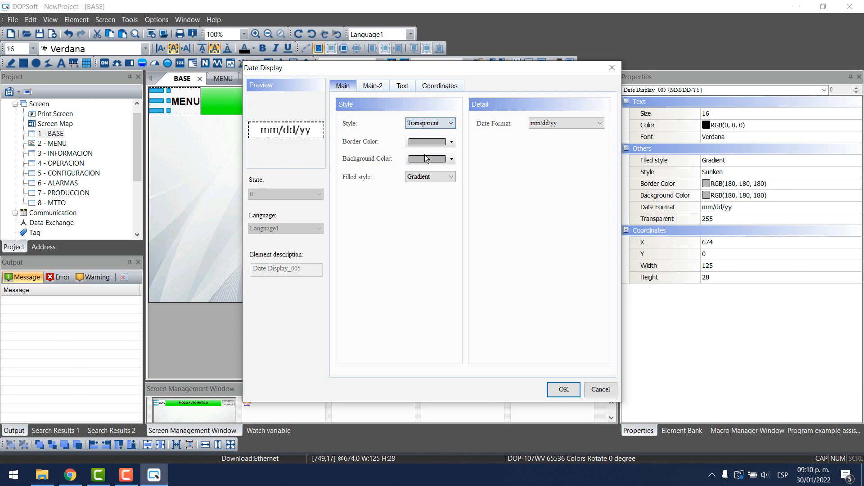
{"action": "left_click", "coordinate": [402, 86]}
{"action": "left_click", "coordinate": [401, 144]}
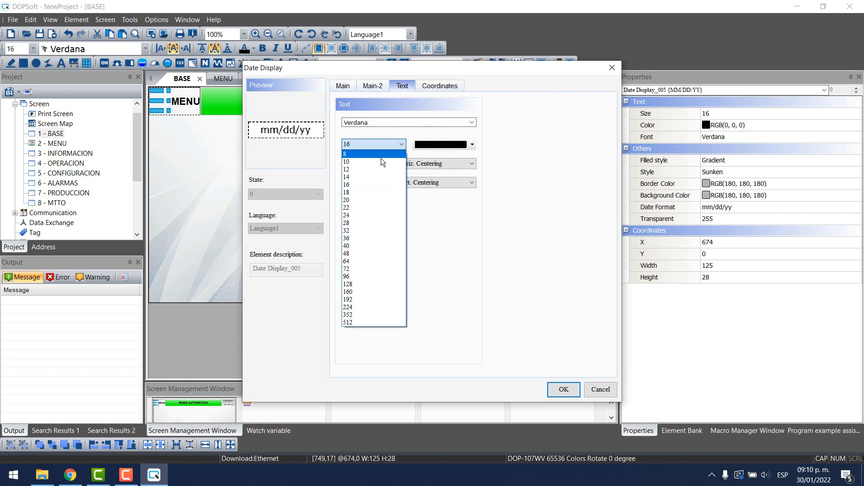
{"action": "left_click", "coordinate": [347, 193]}
{"action": "left_click", "coordinate": [562, 388]}
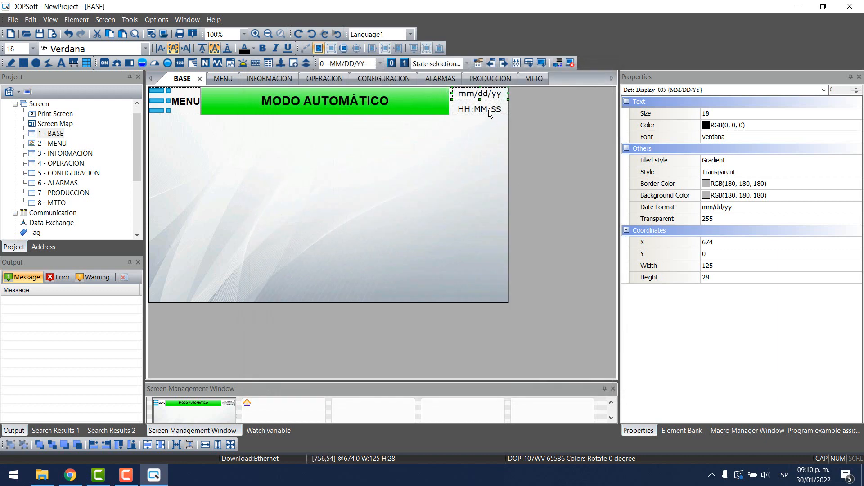
{"action": "left_click", "coordinate": [475, 114], "text": "ctrl"}
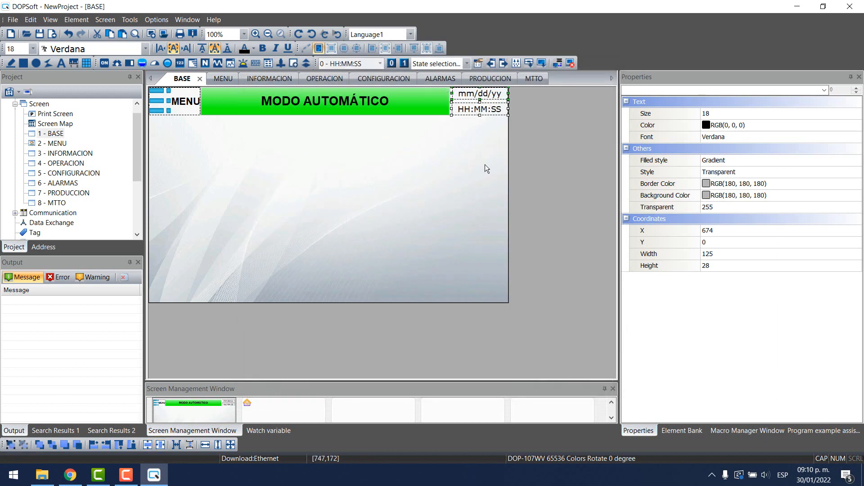
{"action": "left_click", "coordinate": [525, 147]}
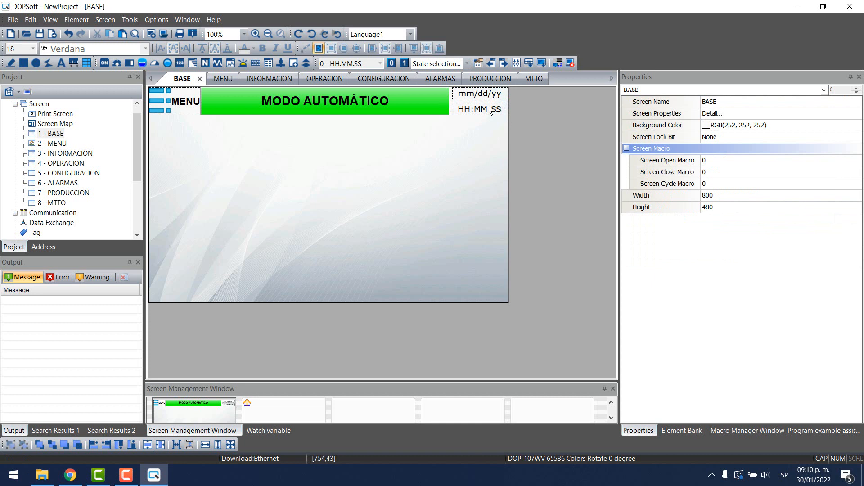
- Look through the MENU, INFORMACION, OPERACION, CONFIGURACION, ALARMAS, PRODUCCION and MTTO screens
{"action": "double_click", "coordinate": [55, 144]}
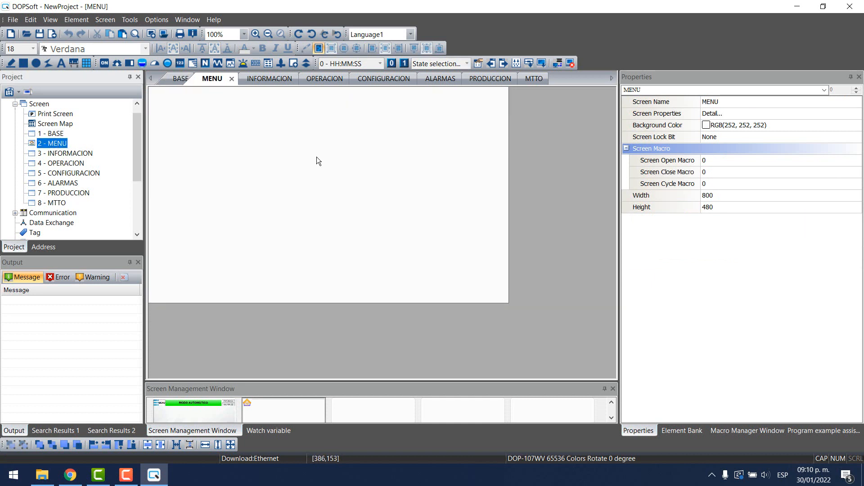
{"action": "double_click", "coordinate": [65, 154]}
{"action": "double_click", "coordinate": [63, 163]}
{"action": "double_click", "coordinate": [64, 174]}
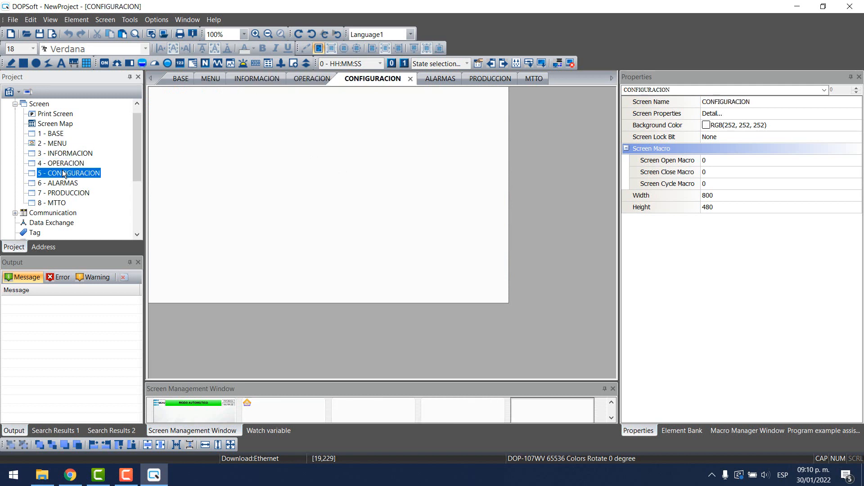
{"action": "double_click", "coordinate": [63, 183]}
{"action": "double_click", "coordinate": [61, 193]}
{"action": "double_click", "coordinate": [57, 203]}
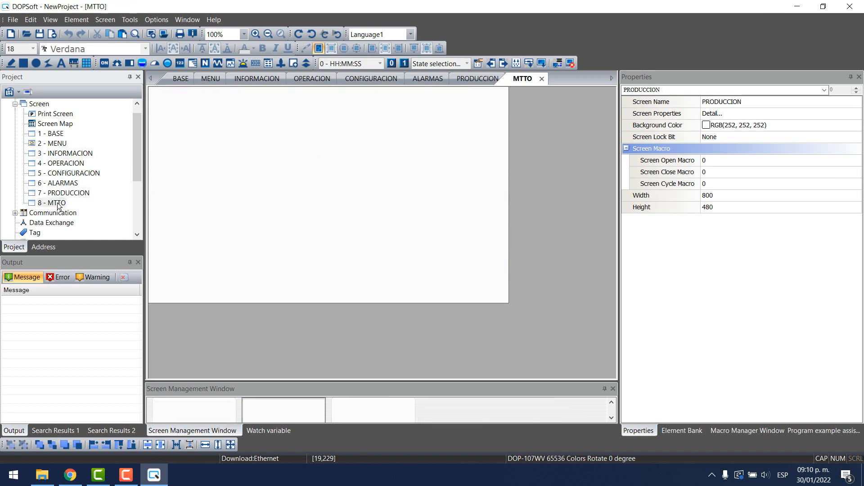
- Enable a single base screen for the MENU screen, choose 1 - BASE as its source and apply the setting
{"action": "double_click", "coordinate": [57, 144]}
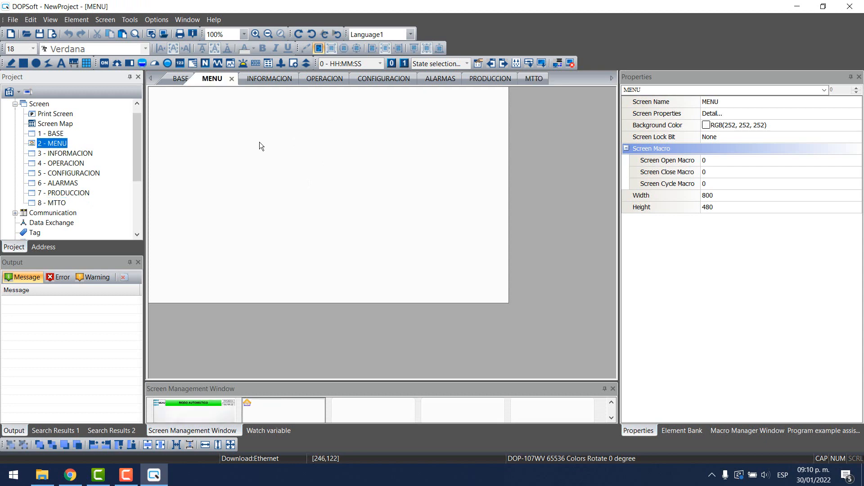
{"action": "left_click", "coordinate": [219, 80]}
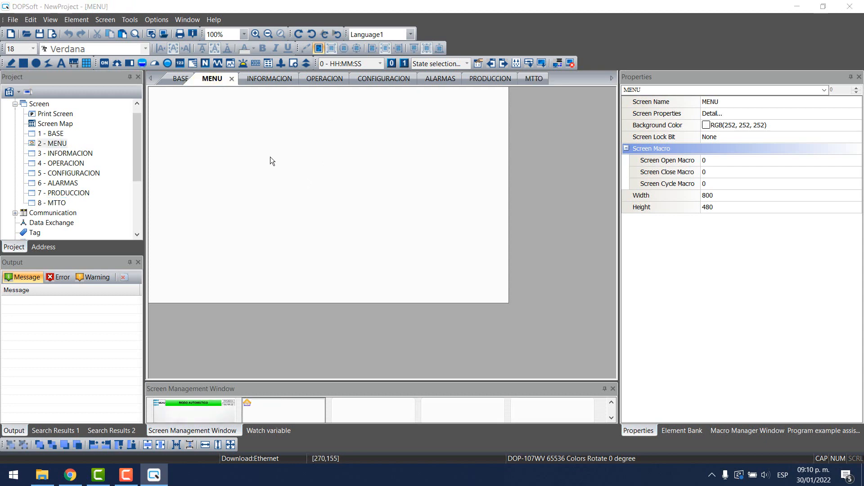
{"action": "double_click", "coordinate": [270, 158]}
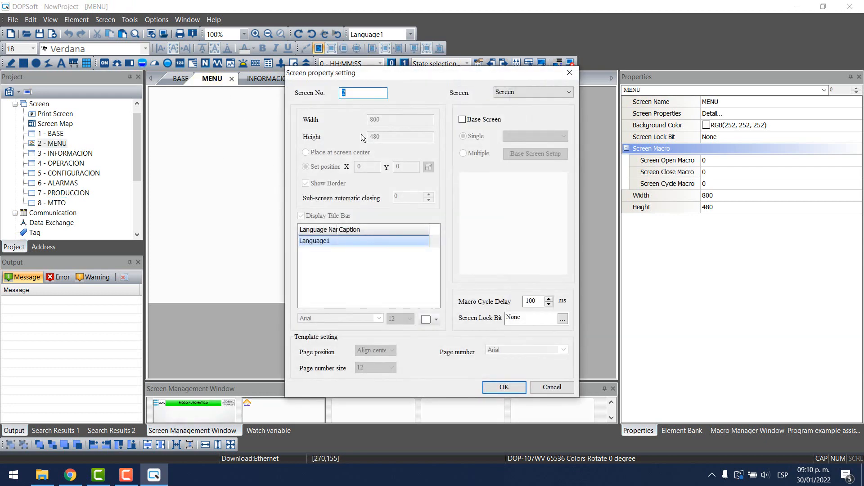
{"action": "left_click", "coordinate": [463, 120]}
{"action": "left_click", "coordinate": [513, 136]}
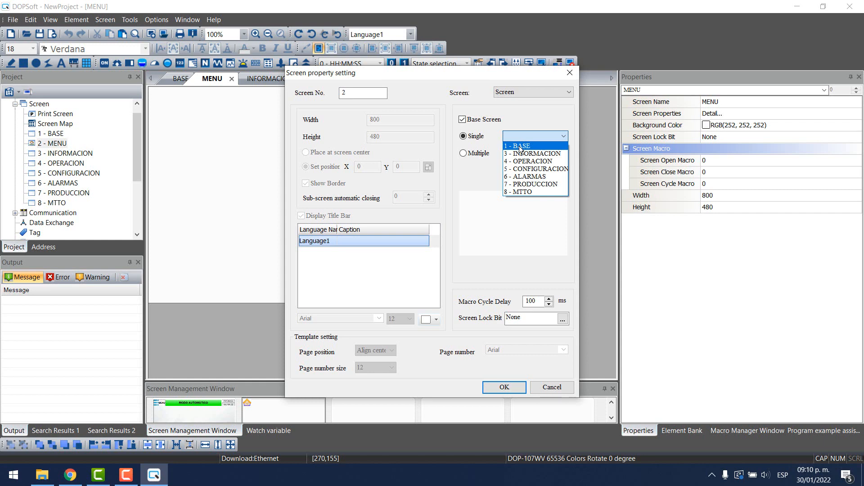
{"action": "left_click", "coordinate": [520, 146]}
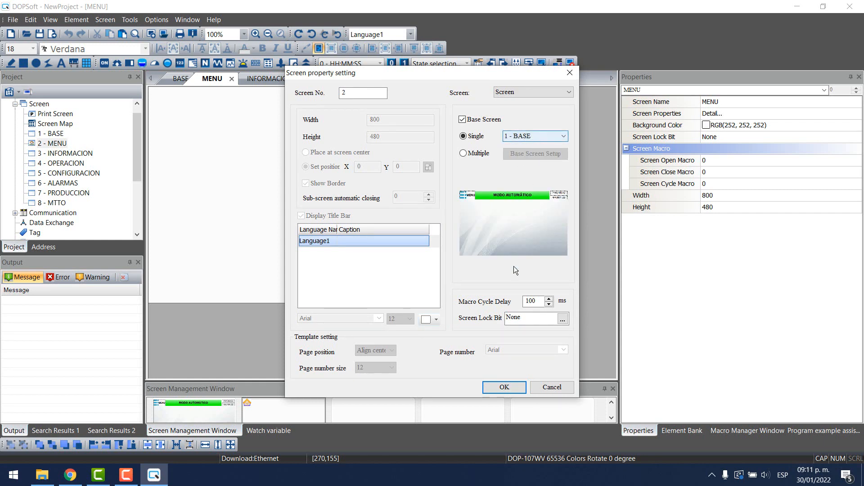
{"action": "left_click", "coordinate": [502, 386]}
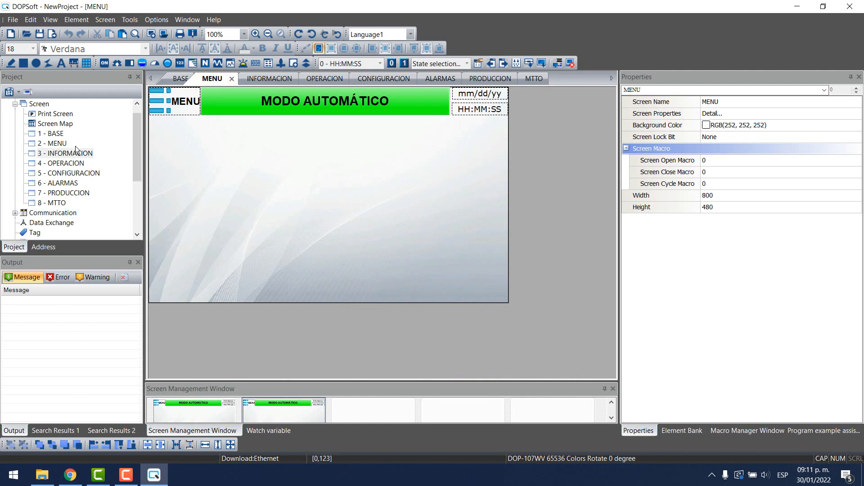
- Compare the BASE and MENU screens, try to edit the inherited green indicator on MENU, and close its screen properties
{"action": "double_click", "coordinate": [54, 134]}
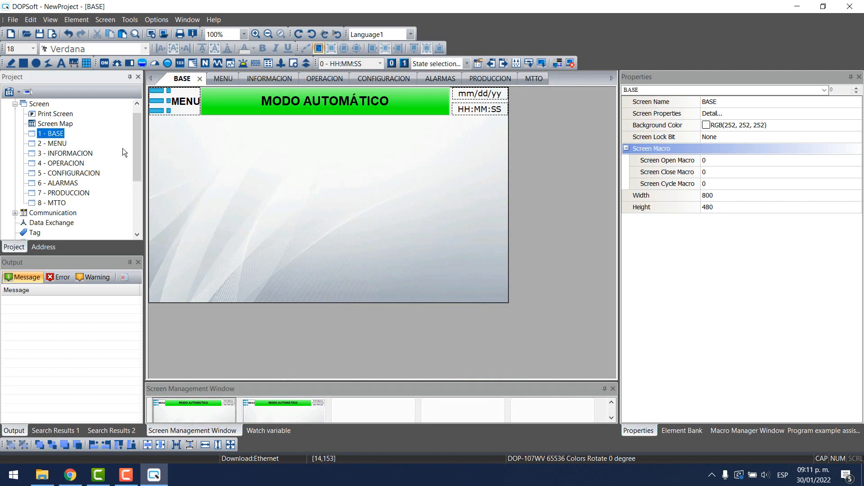
{"action": "double_click", "coordinate": [55, 144]}
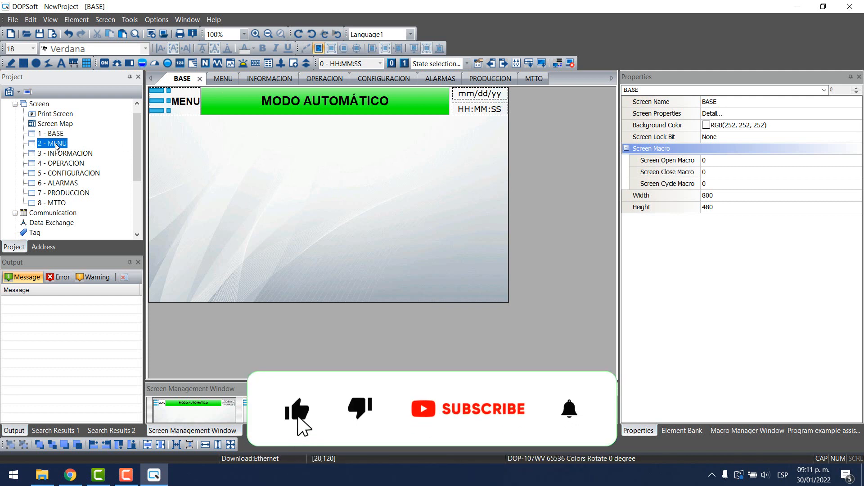
{"action": "left_click_drag", "start_coordinate": [206, 92], "coordinate": [288, 128]}
{"action": "left_click_drag", "start_coordinate": [179, 104], "coordinate": [450, 106]}
{"action": "left_click_drag", "start_coordinate": [502, 98], "coordinate": [166, 149]}
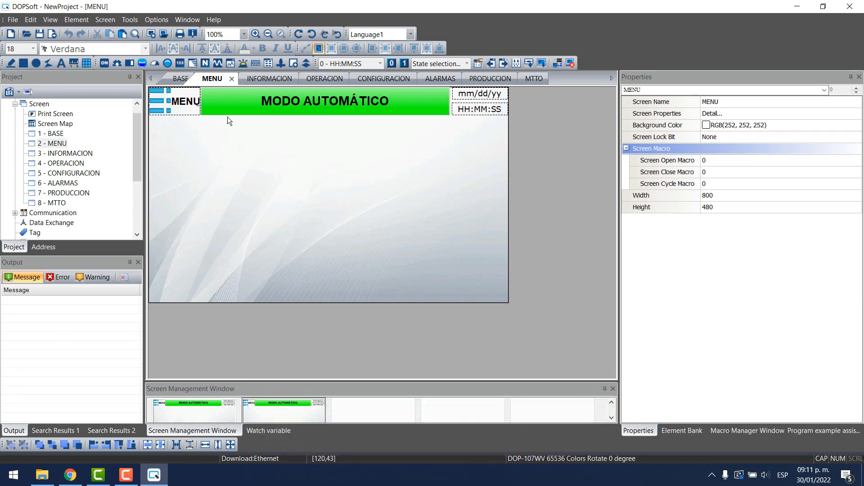
{"action": "right_click", "coordinate": [267, 105]}
{"action": "double_click", "coordinate": [248, 106]}
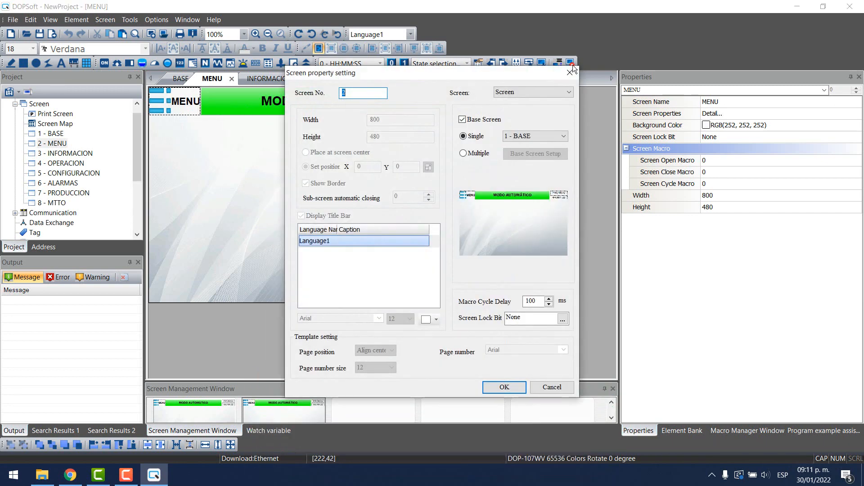
{"action": "left_click", "coordinate": [572, 72]}
- Move the green mode indicator on the BASE screen down to about X 127, Y 120 and check the MENU screen
{"action": "double_click", "coordinate": [54, 135]}
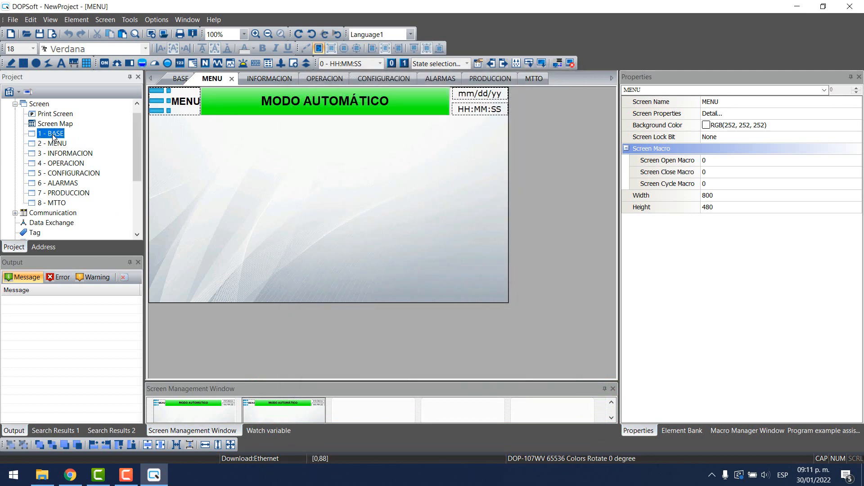
{"action": "left_click_drag", "start_coordinate": [306, 103], "coordinate": [315, 154]}
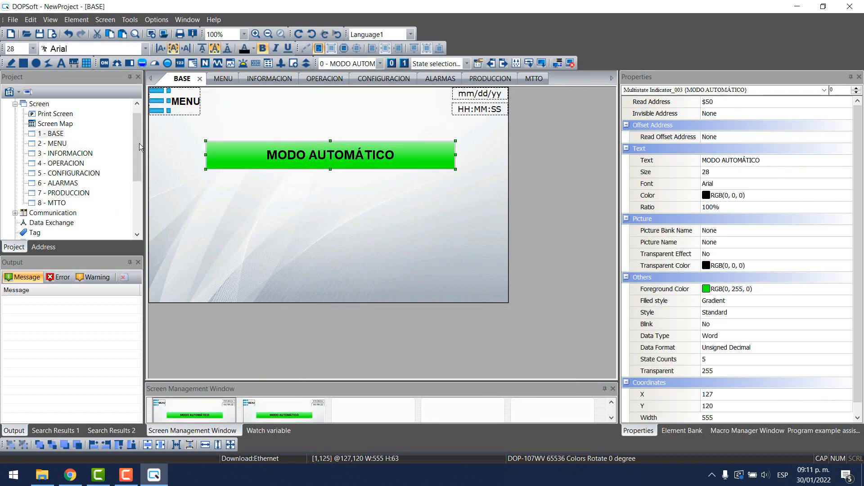
{"action": "left_click", "coordinate": [222, 80]}
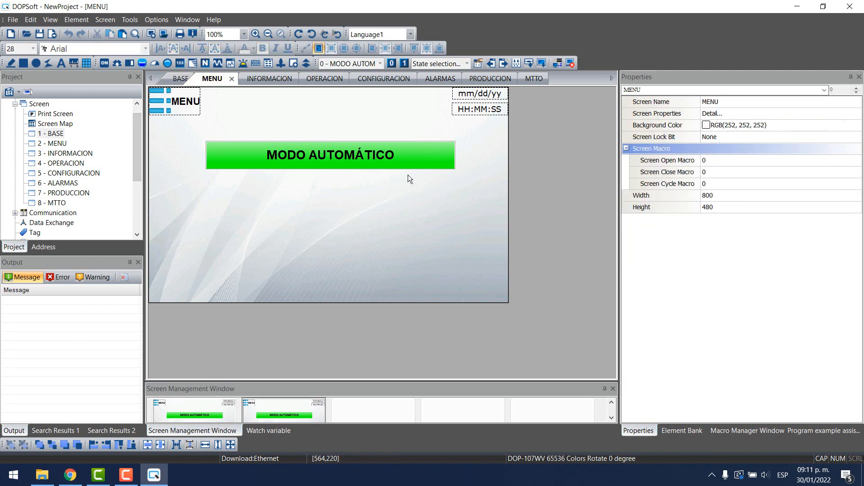
- Move the mode indicator on the BASE screen back up to X 115, Y 0 and check the MENU screen again
{"action": "left_click", "coordinate": [173, 79]}
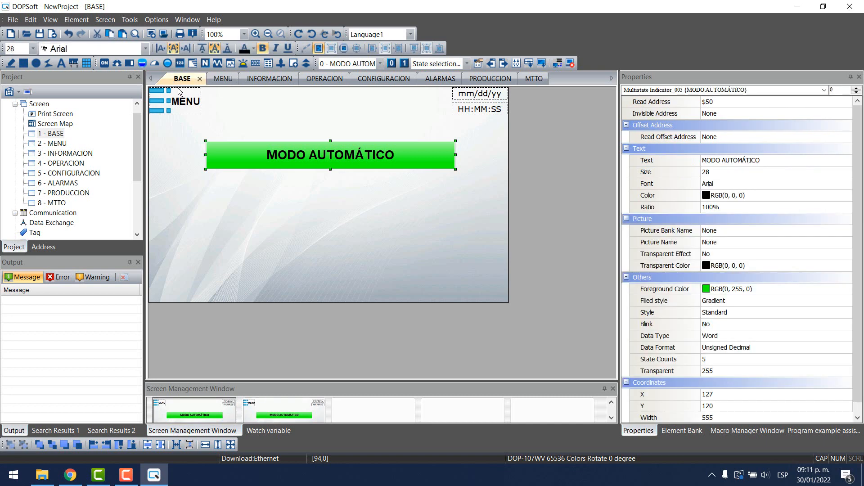
{"action": "left_click_drag", "start_coordinate": [327, 150], "coordinate": [321, 96]}
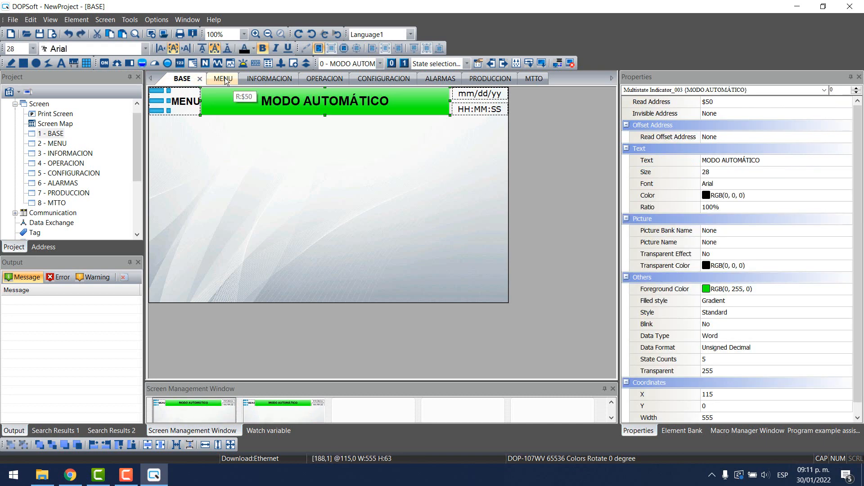
{"action": "left_click", "coordinate": [224, 79]}
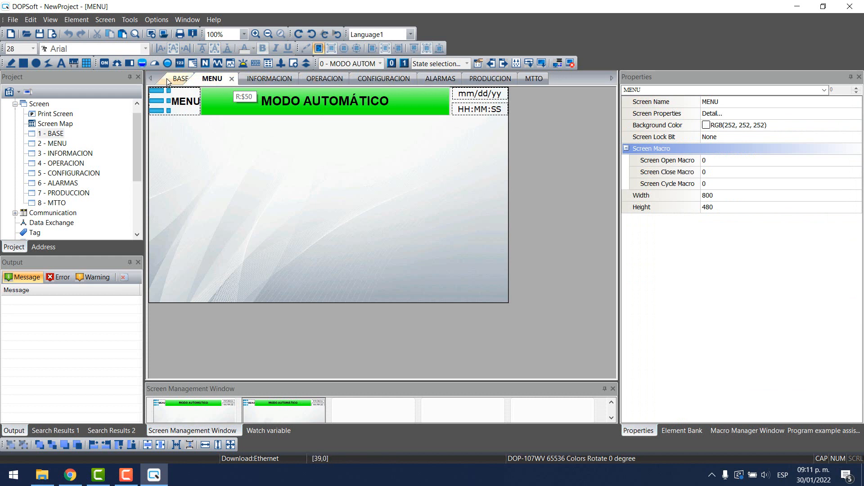
- Set the 2 - MENU screen as the project's default screen
{"action": "left_click", "coordinate": [55, 142]}
{"action": "right_click", "coordinate": [56, 142]}
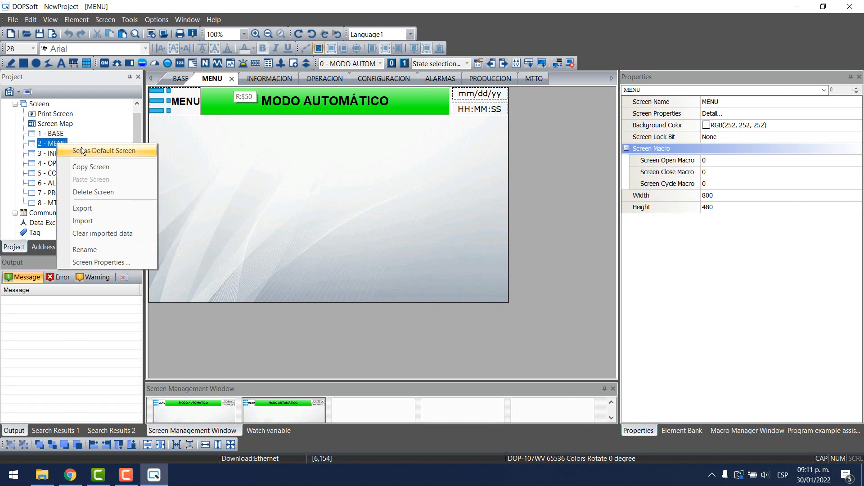
{"action": "left_click", "coordinate": [81, 151]}
- Enable the base screen option for the INFORMACION screen and assign it the single base 1 - BASE
{"action": "double_click", "coordinate": [60, 155]}
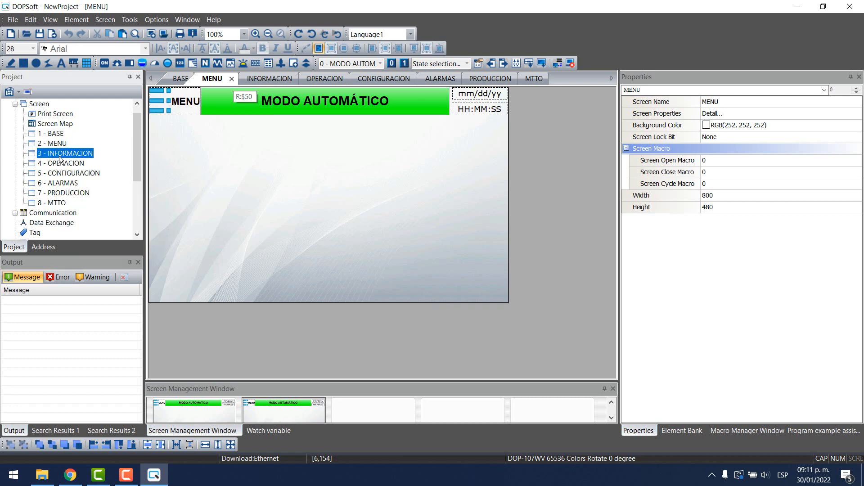
{"action": "double_click", "coordinate": [294, 188]}
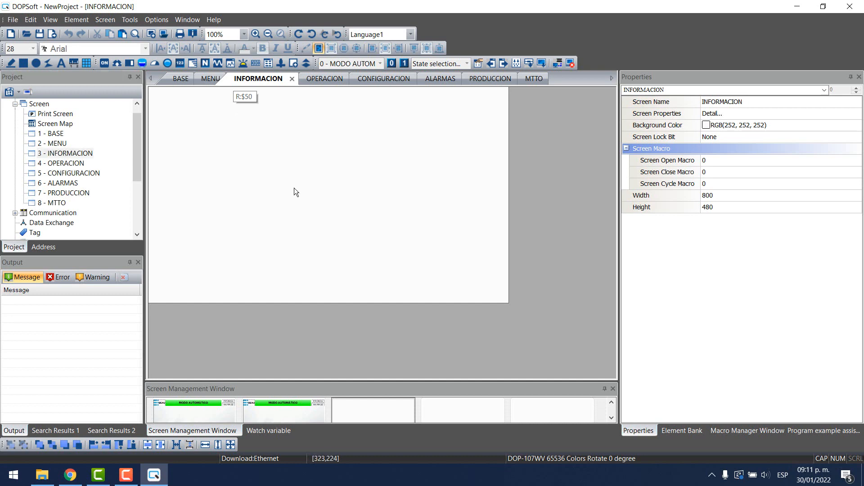
{"action": "left_click", "coordinate": [468, 119]}
{"action": "left_click", "coordinate": [530, 137]}
{"action": "left_click", "coordinate": [528, 145]}
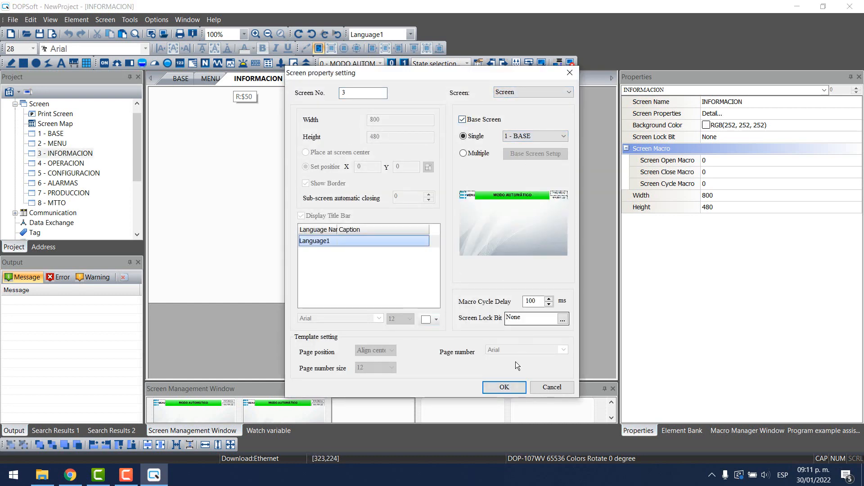
{"action": "left_click", "coordinate": [504, 387]}
- Enable the base screen option for the CONFIGURACION screen and assign it the single base 1 - BASE
{"action": "double_click", "coordinate": [70, 173]}
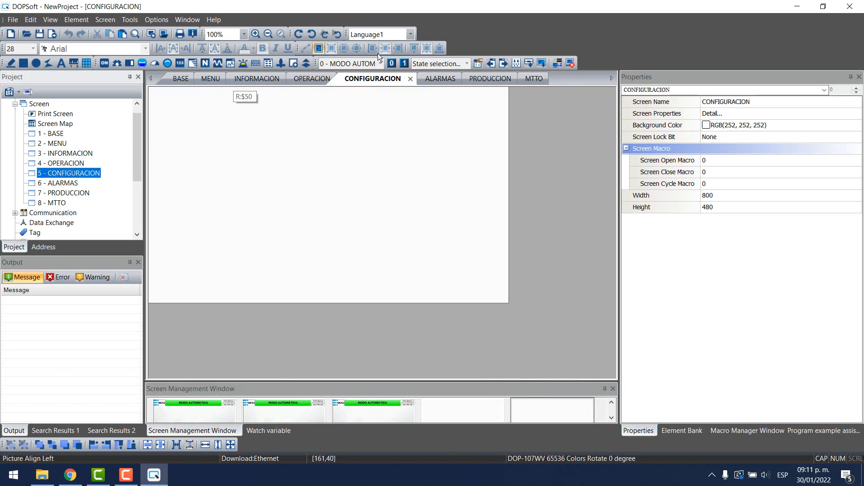
{"action": "double_click", "coordinate": [335, 133]}
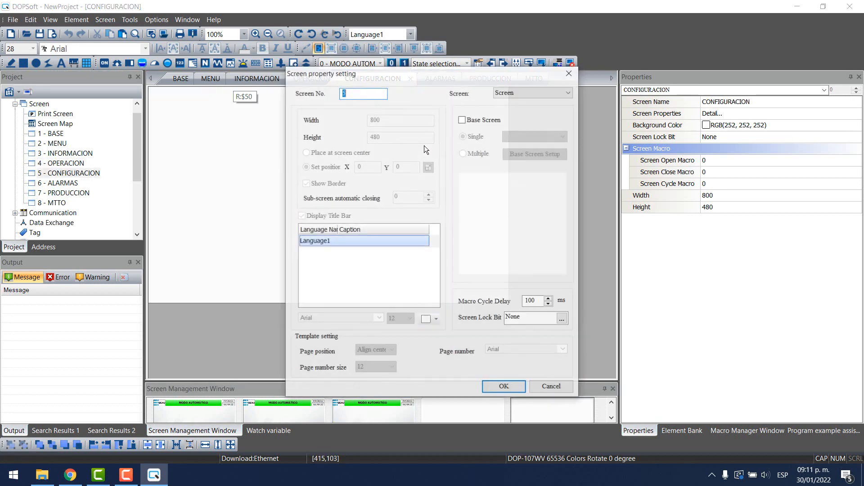
{"action": "left_click", "coordinate": [470, 120]}
{"action": "left_click", "coordinate": [529, 137]}
{"action": "left_click", "coordinate": [529, 145]}
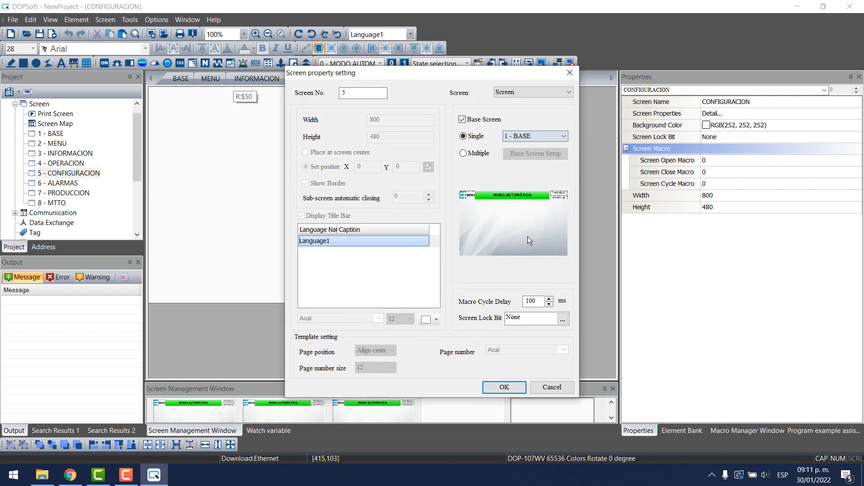
{"action": "left_click", "coordinate": [512, 388]}
- Enable the base screen option for the PRODUCCION screen and assign it the single base 1 - BASE
{"action": "double_click", "coordinate": [57, 194]}
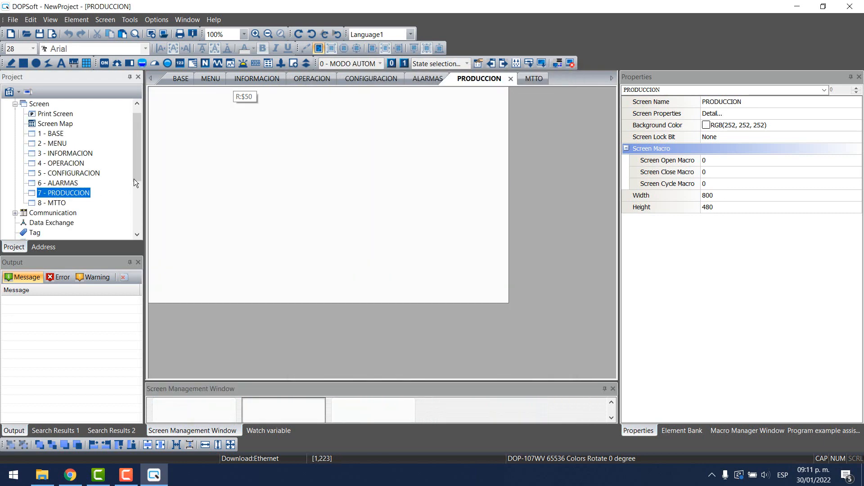
{"action": "double_click", "coordinate": [320, 119]}
{"action": "left_click", "coordinate": [463, 120]}
{"action": "left_click", "coordinate": [530, 135]}
{"action": "left_click", "coordinate": [529, 144]}
{"action": "left_click", "coordinate": [502, 389]}
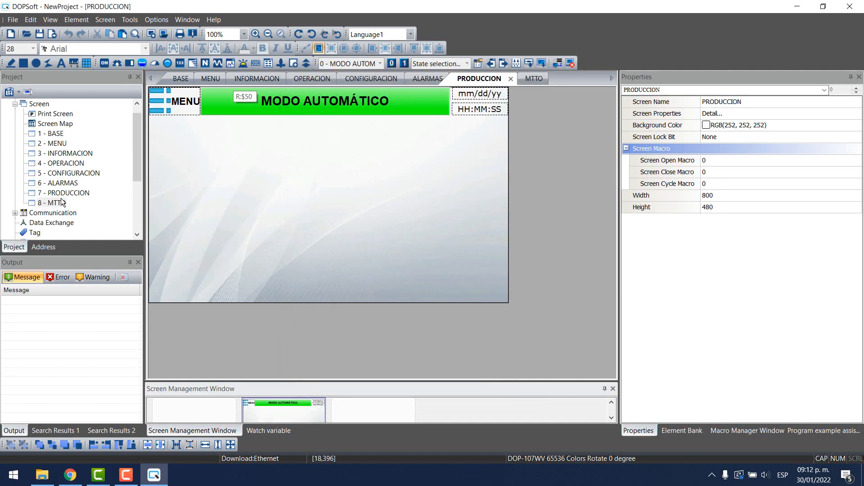
- Enable the base screen option for the MTTO screen and assign it the single base 1 - BASE
{"action": "double_click", "coordinate": [54, 203]}
{"action": "double_click", "coordinate": [354, 143]}
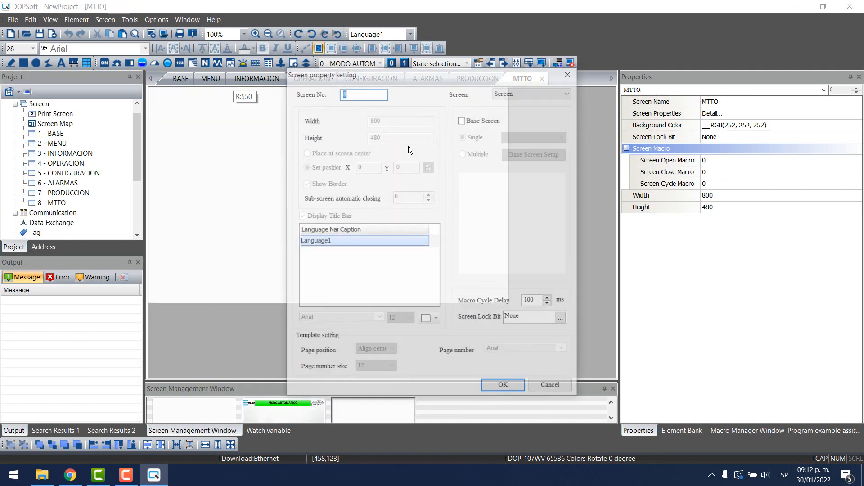
{"action": "left_click", "coordinate": [462, 119]}
{"action": "left_click", "coordinate": [527, 136]}
{"action": "left_click", "coordinate": [522, 146]}
{"action": "left_click", "coordinate": [513, 388]}
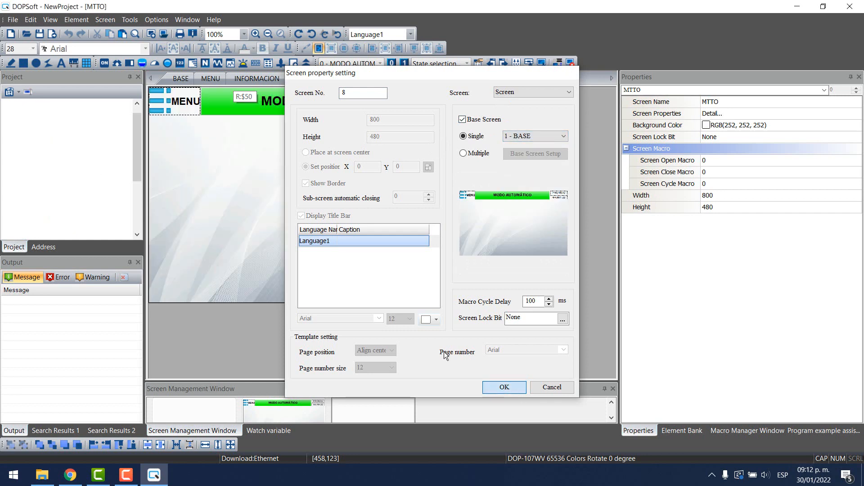
- Draw a Goto Screen button about 111 by 108 at about X 70, Y 124 on the MENU screen
{"action": "double_click", "coordinate": [57, 144]}
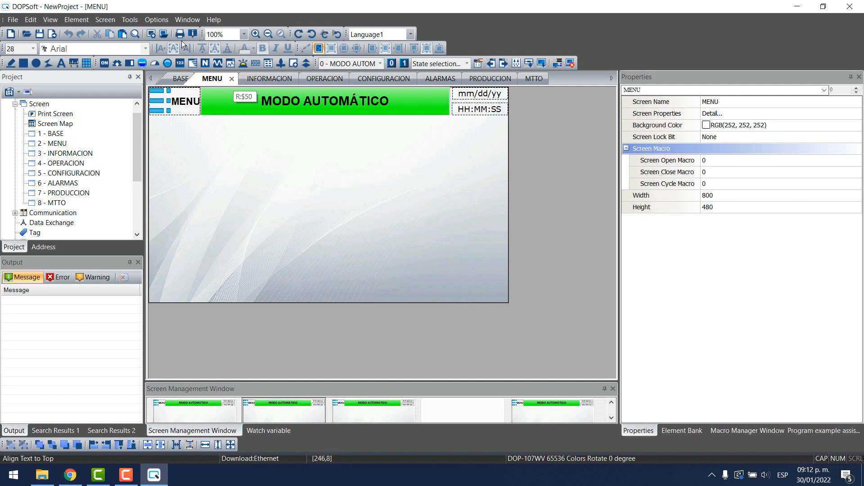
{"action": "left_click", "coordinate": [80, 23]}
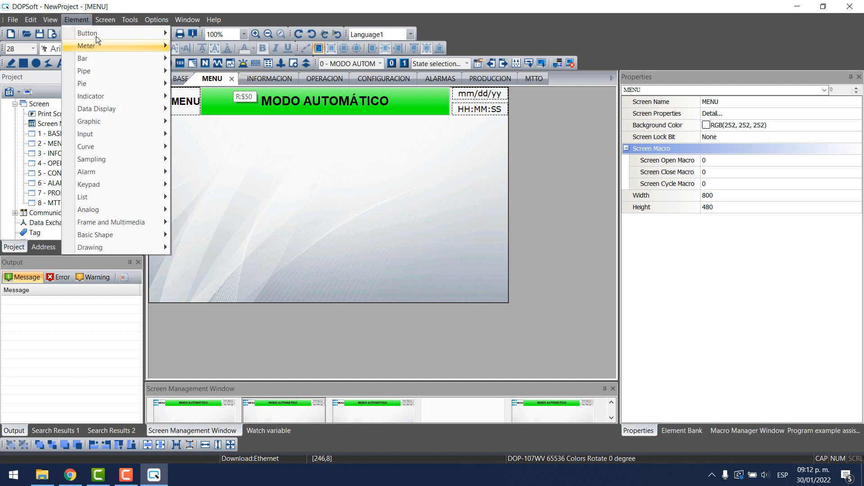
{"action": "mouse_move", "coordinate": [117, 33]}
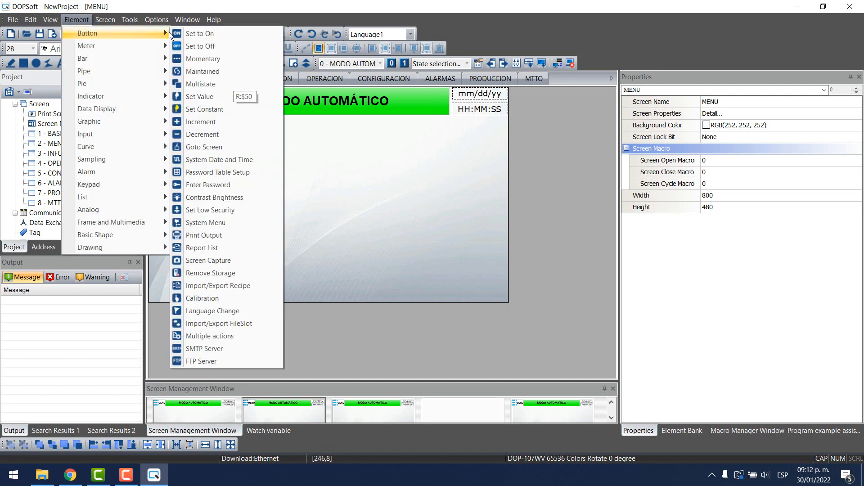
{"action": "left_click", "coordinate": [214, 145]}
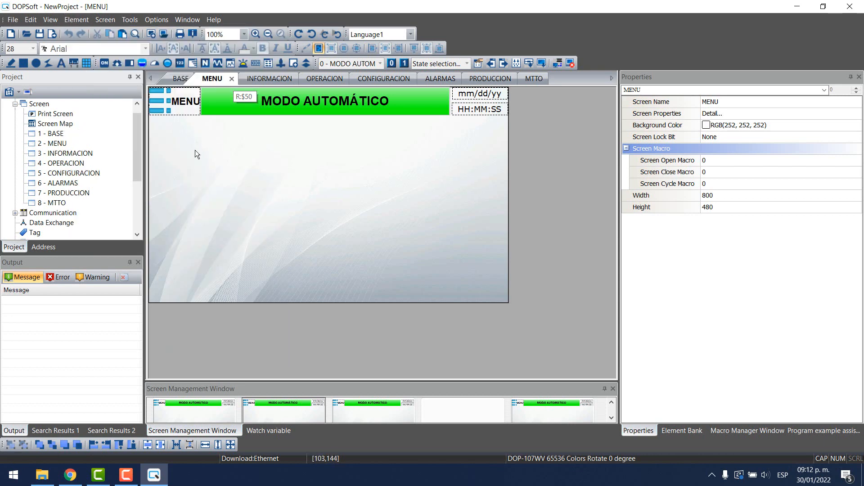
{"action": "left_click_drag", "start_coordinate": [180, 143], "coordinate": [230, 190]}
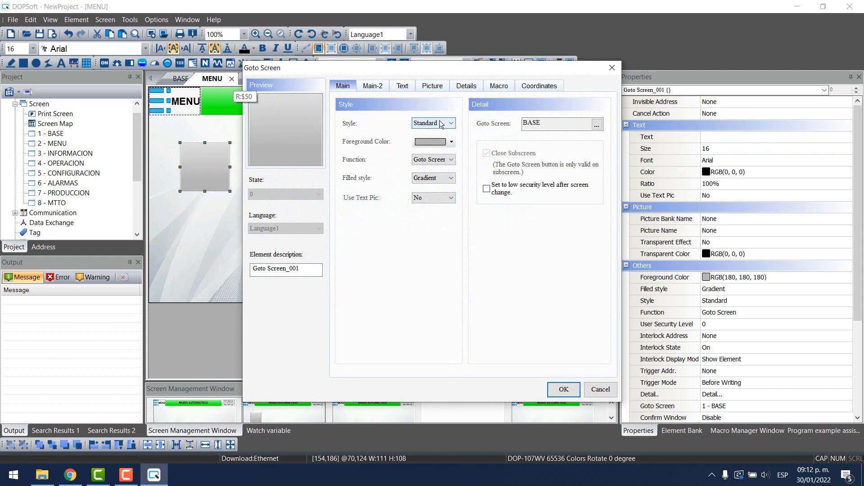
- Set the new Goto Screen button's style to Invisible and give it auto.jpg from the Youtube picture bank, using Stretch All
{"action": "left_click", "coordinate": [440, 124]}
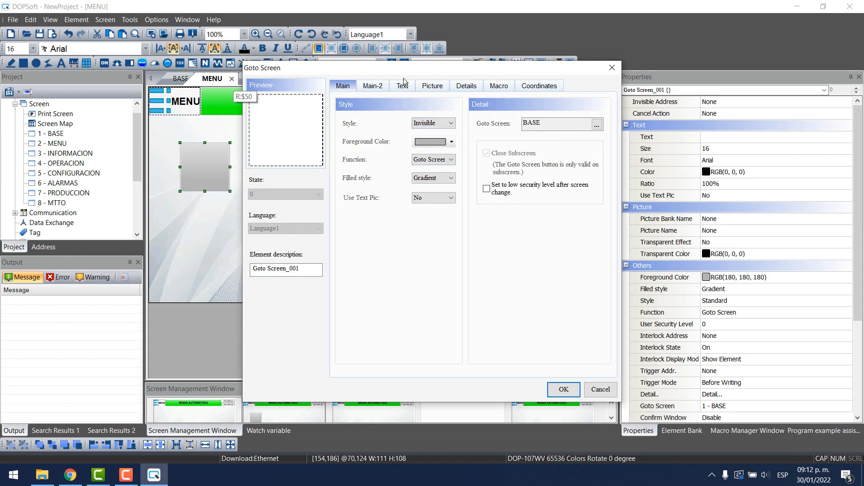
{"action": "left_click", "coordinate": [432, 86]}
{"action": "left_click", "coordinate": [455, 124]}
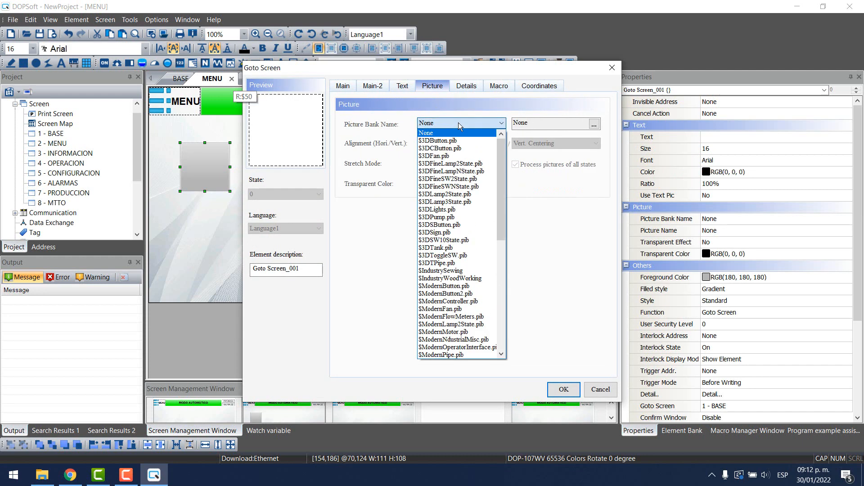
{"action": "left_click_drag", "start_coordinate": [500, 154], "coordinate": [484, 321]}
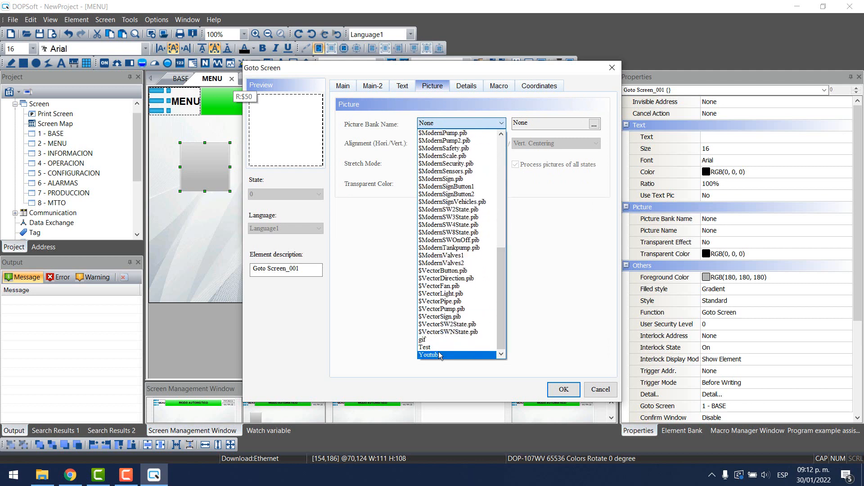
{"action": "left_click", "coordinate": [440, 355]}
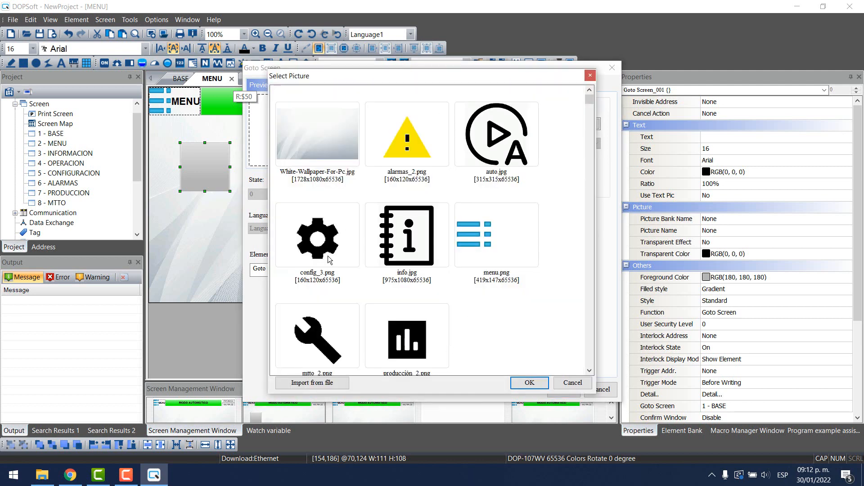
{"action": "left_click", "coordinate": [498, 141]}
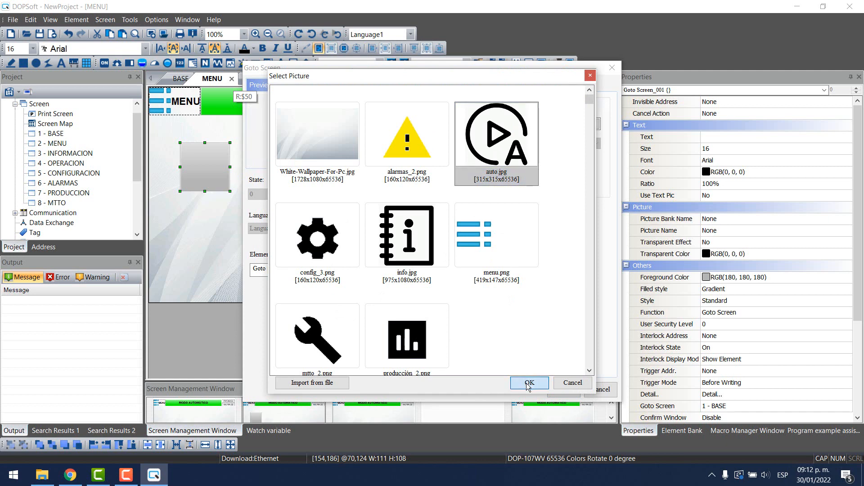
{"action": "left_click", "coordinate": [529, 383]}
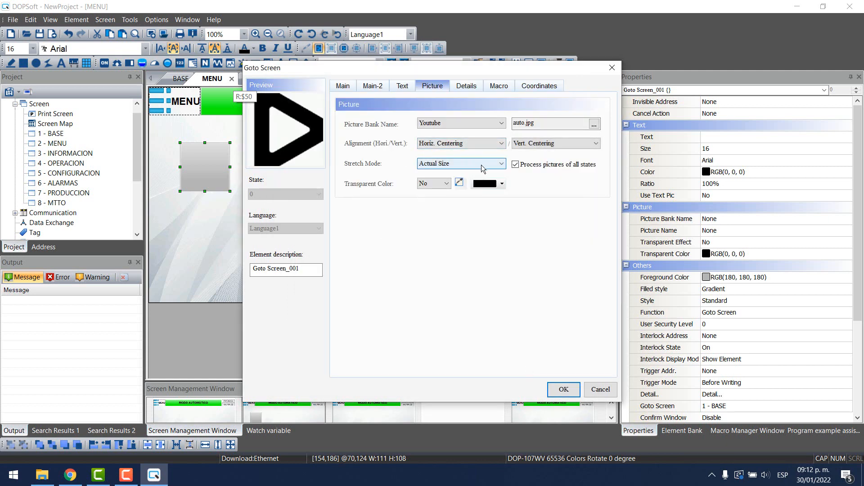
{"action": "left_click", "coordinate": [496, 165]}
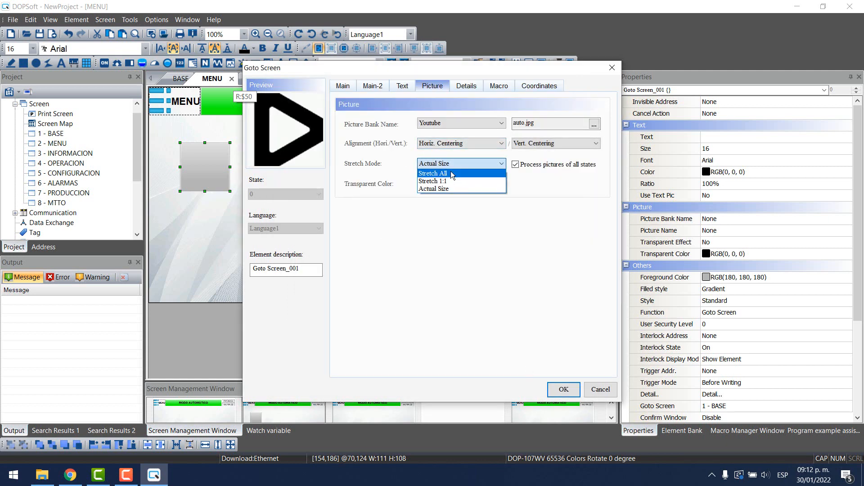
{"action": "left_click", "coordinate": [453, 177]}
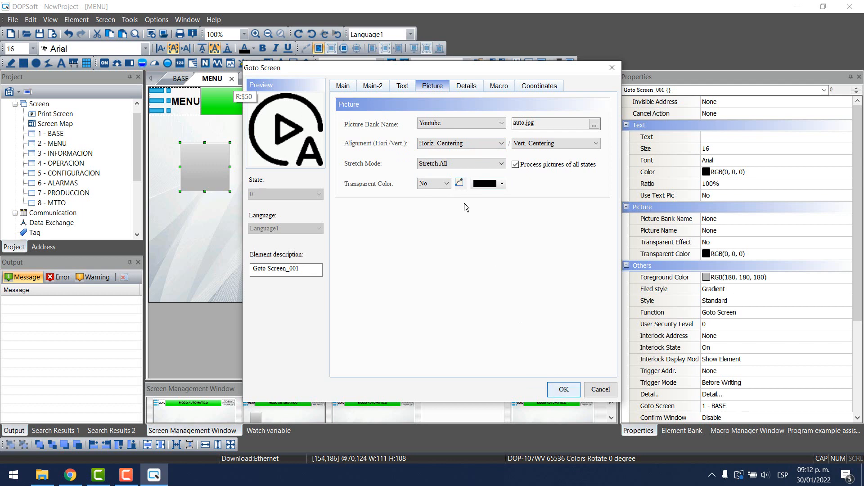
- Make the white background of the button's picture transparent and move the button to about X 59, Y 97
{"action": "left_click", "coordinate": [458, 181]}
{"action": "left_click", "coordinate": [293, 147]}
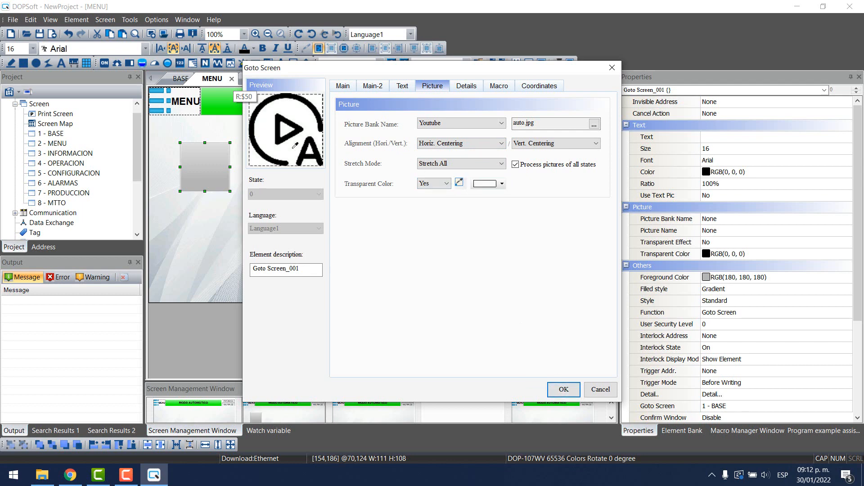
{"action": "left_click", "coordinate": [564, 390]}
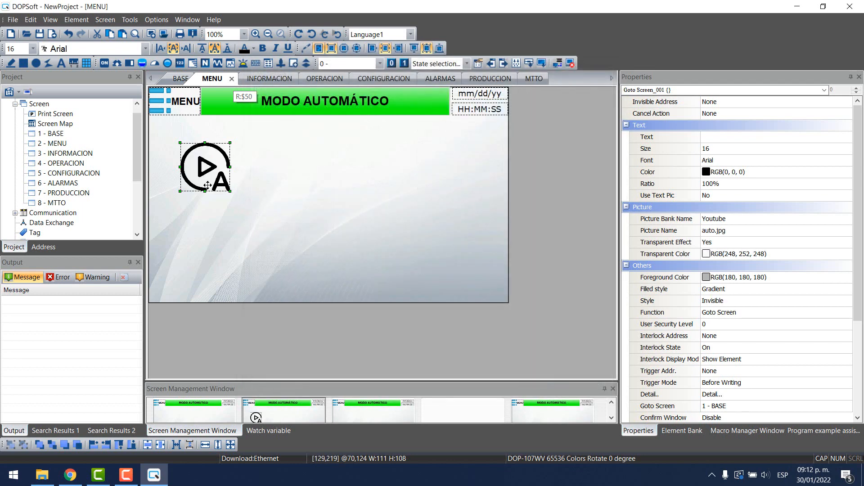
{"action": "left_click_drag", "start_coordinate": [213, 169], "coordinate": [209, 158]}
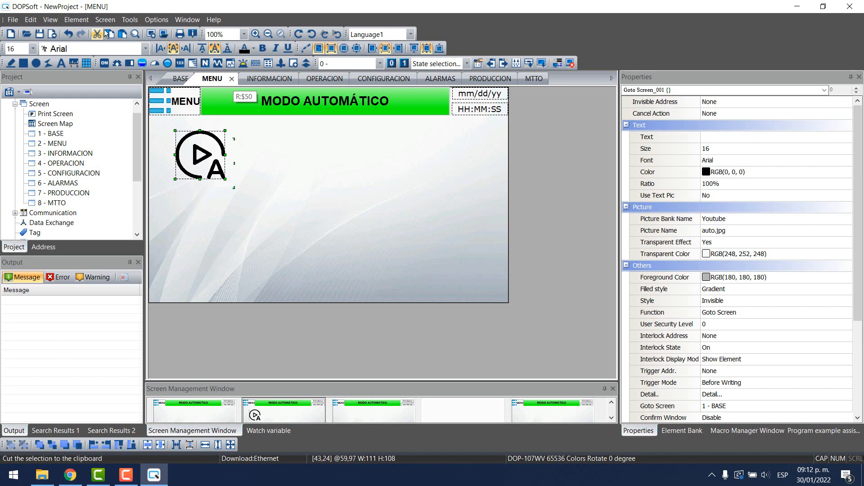
- Draw a text element about 127 by 60 under the Goto Screen button and place it at about X 50, Y 209
{"action": "left_click", "coordinate": [82, 20]}
{"action": "mouse_move", "coordinate": [100, 247]}
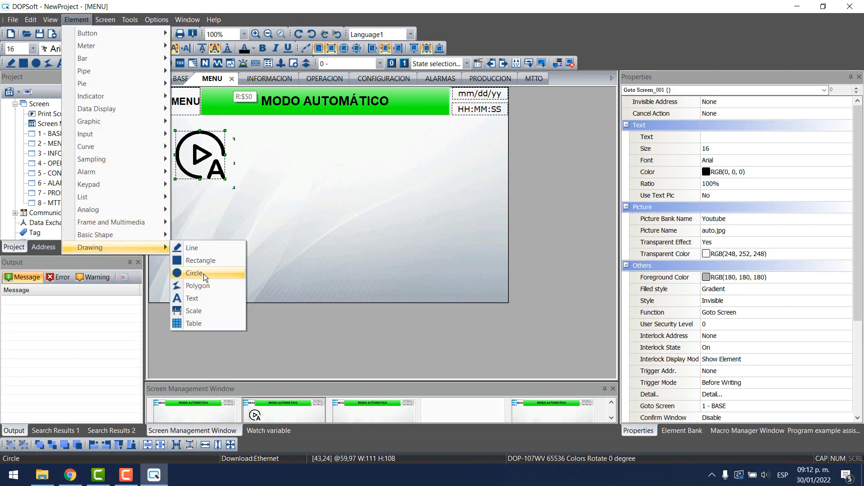
{"action": "left_click", "coordinate": [192, 299]}
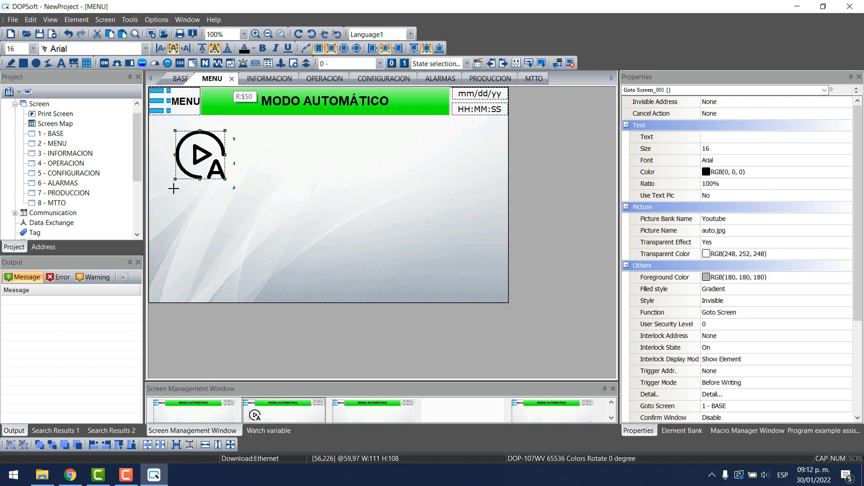
{"action": "left_click", "coordinate": [224, 209]}
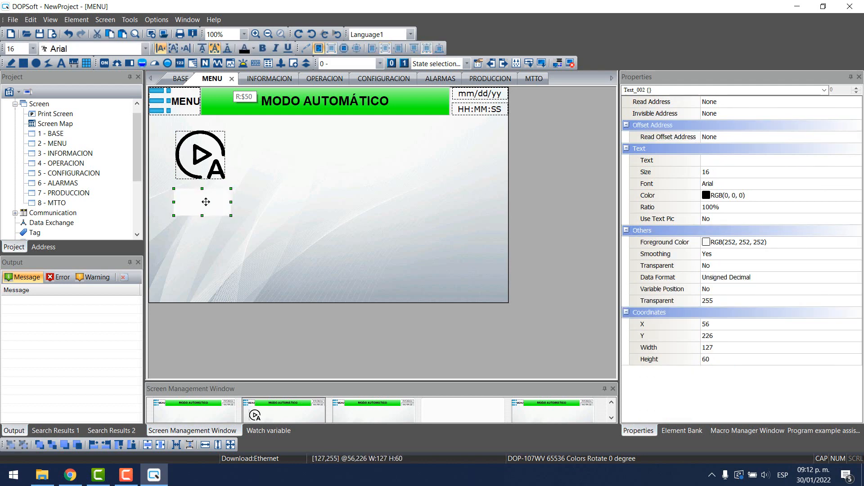
{"action": "left_click_drag", "start_coordinate": [202, 194], "coordinate": [204, 194]}
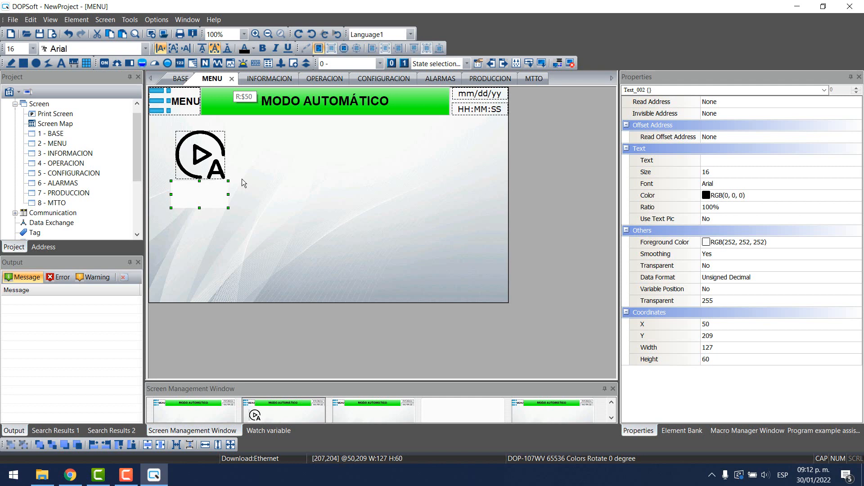
- Enter OPERACIÓN in bold as the text of the label under the picture button on the MENU screen
{"action": "double_click", "coordinate": [198, 192]}
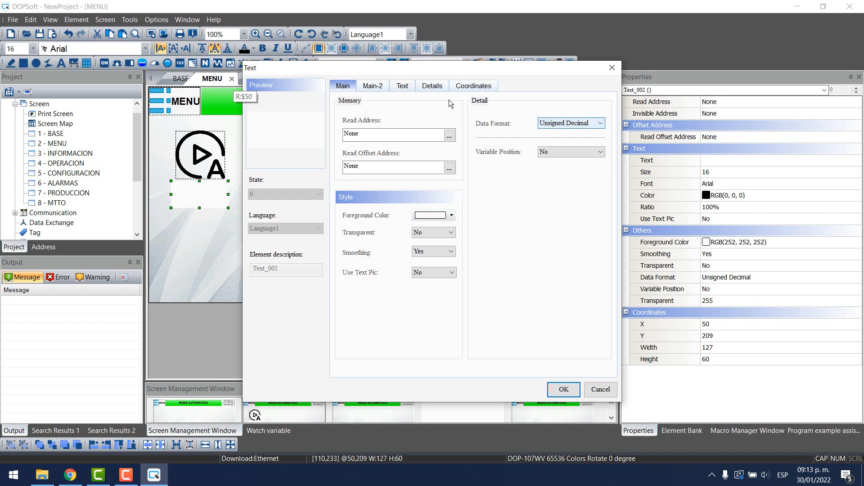
{"action": "left_click", "coordinate": [401, 86]}
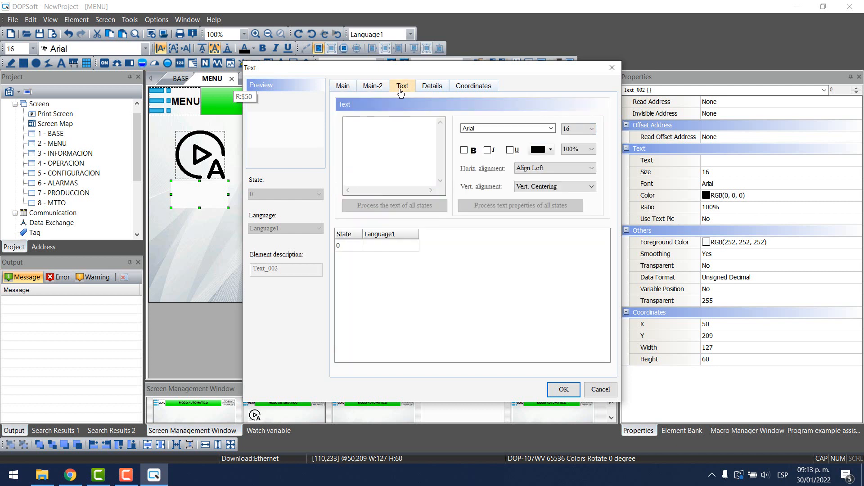
{"action": "left_click", "coordinate": [387, 245]}
{"action": "left_click", "coordinate": [361, 156]}
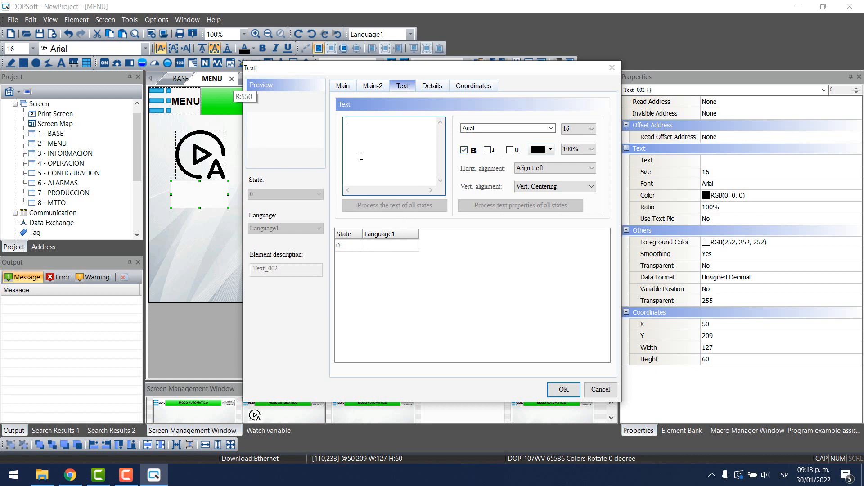
{"action": "key", "text": "Caps_Lock"}
{"action": "type", "text": "oper"}
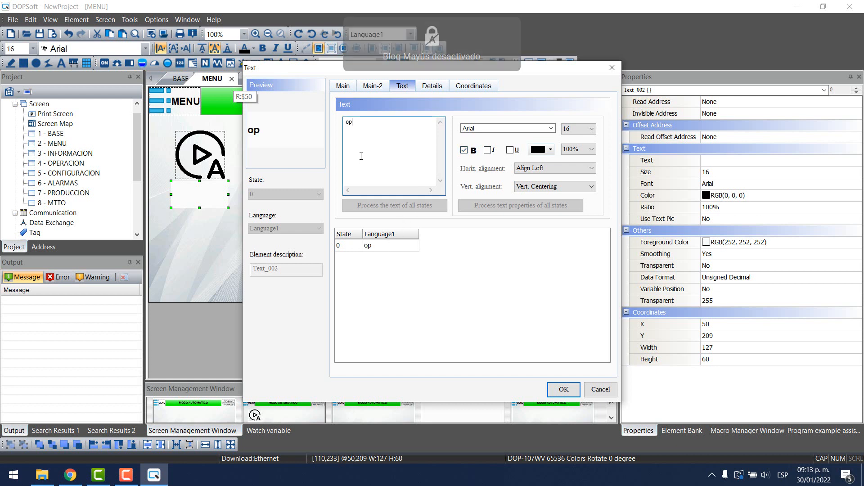
{"action": "key", "text": "BackSpace"}
{"action": "key", "text": "BackSpace"}
{"action": "key", "text": "BackSpace"}
{"action": "key", "text": "BackSpace"}
{"action": "key", "text": "Caps_Lock"}
{"action": "type", "text": "O"}
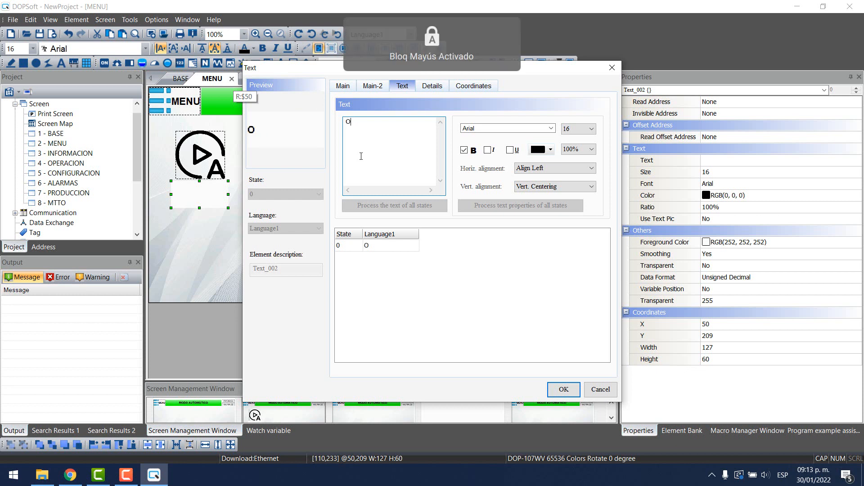
{"action": "type", "text": "PERACIÓN"}
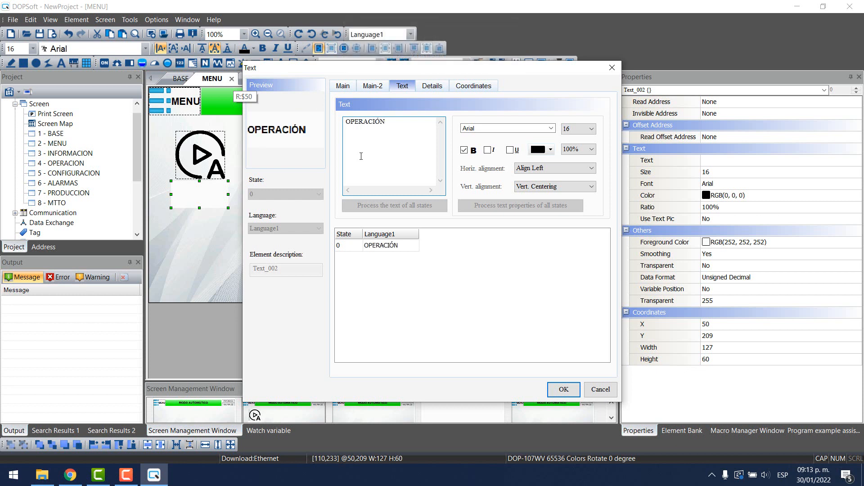
- Set the OPERACIÓN label's font size to 18 and its horizontal alignment to Horiz. Centering
{"action": "left_click", "coordinate": [576, 129]}
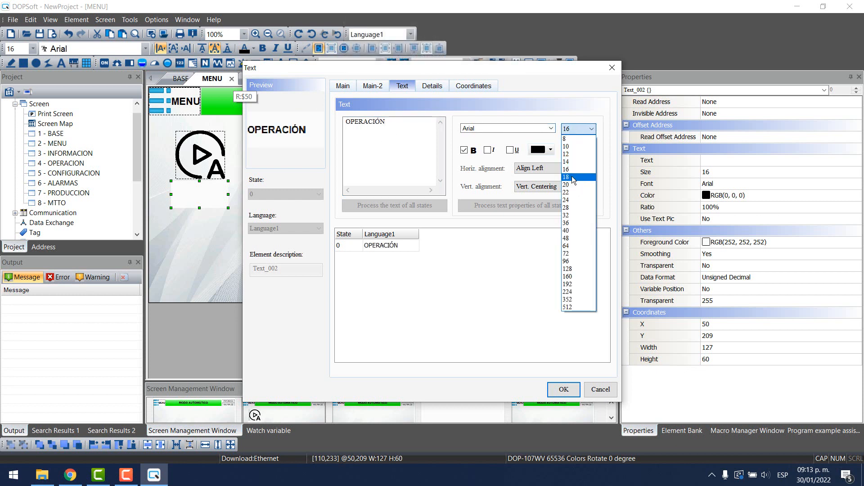
{"action": "left_click", "coordinate": [571, 176]}
{"action": "left_click", "coordinate": [550, 168]}
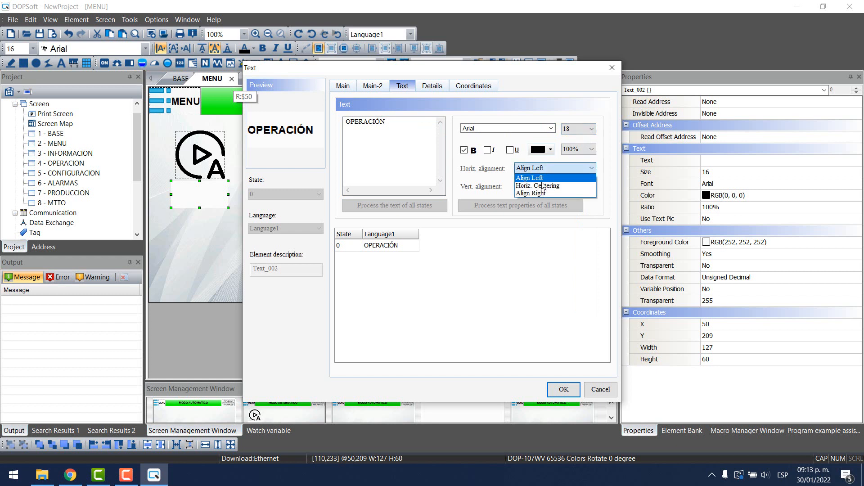
{"action": "left_click", "coordinate": [542, 177]}
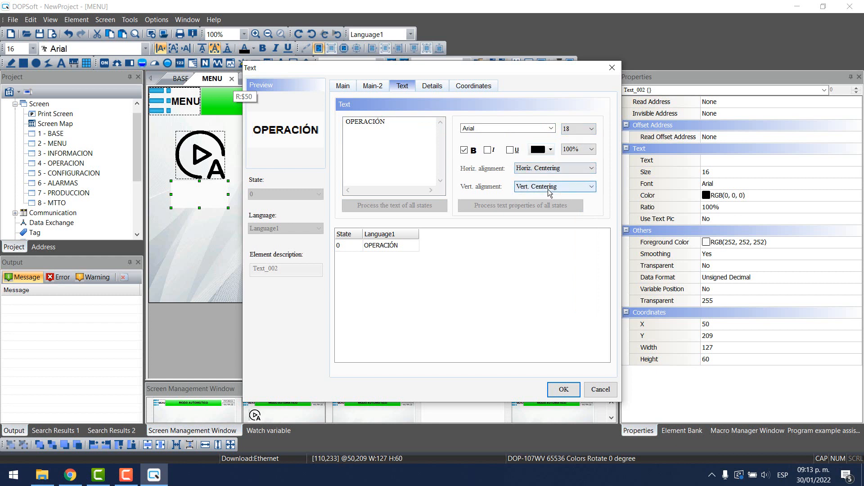
{"action": "left_click", "coordinate": [563, 389]}
- Set the OPERACIÓN label's Transparent option to Yes
{"action": "double_click", "coordinate": [207, 201]}
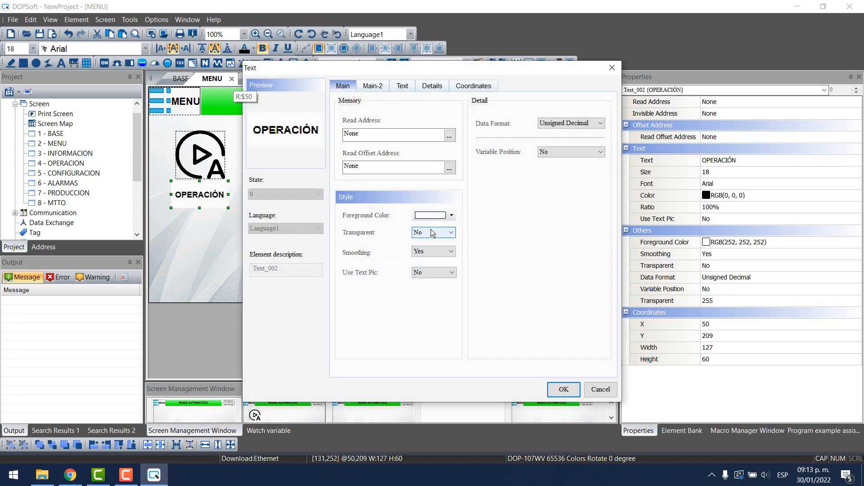
{"action": "left_click", "coordinate": [420, 249]}
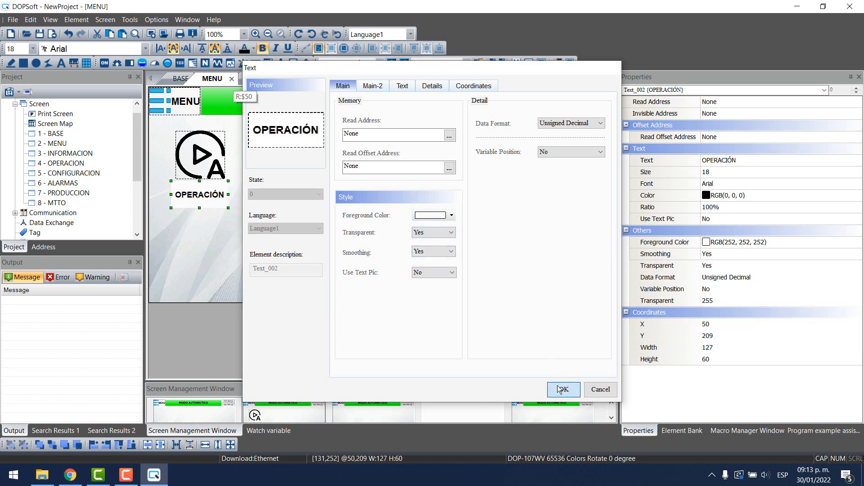
{"action": "left_click", "coordinate": [563, 389]}
{"action": "left_click", "coordinate": [314, 226]}
- Make the Goto Screen button above the OPERACIÓN label open screen 4 - OPERACION
{"action": "double_click", "coordinate": [198, 155]}
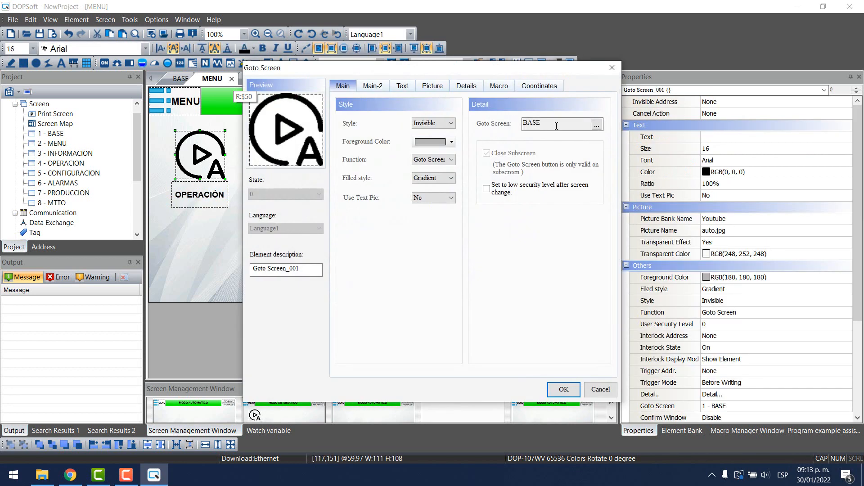
{"action": "left_click", "coordinate": [597, 124]}
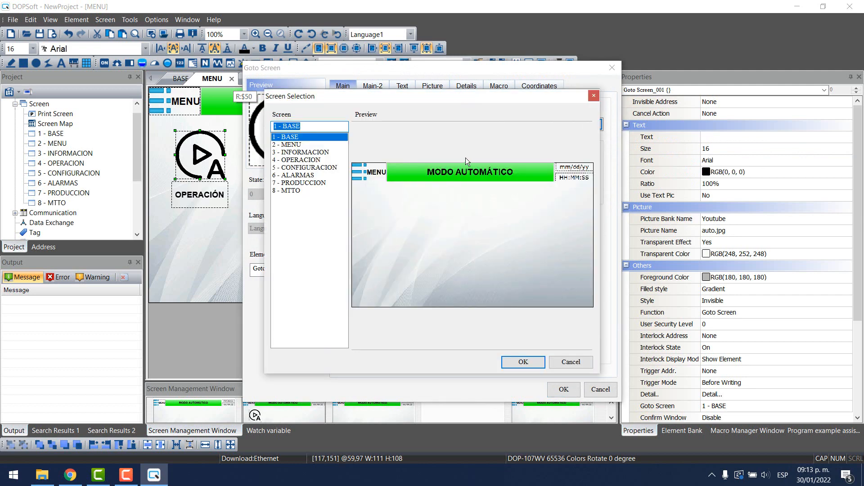
{"action": "left_click", "coordinate": [299, 161]}
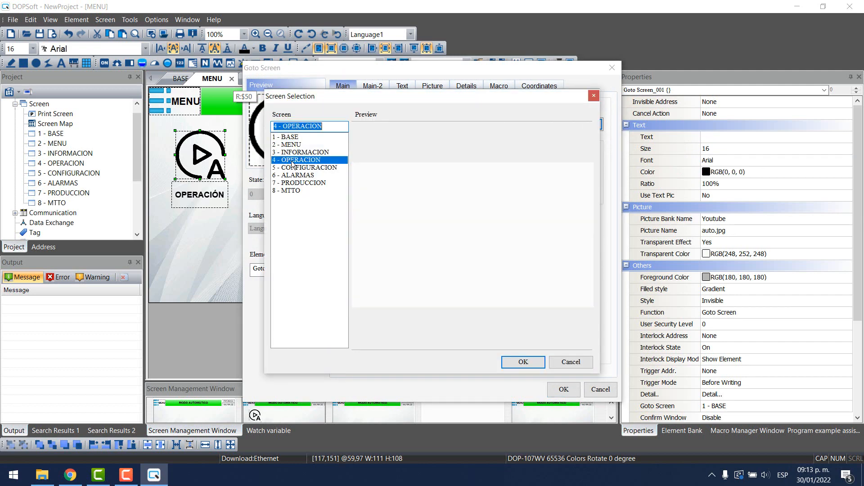
{"action": "left_click", "coordinate": [523, 362]}
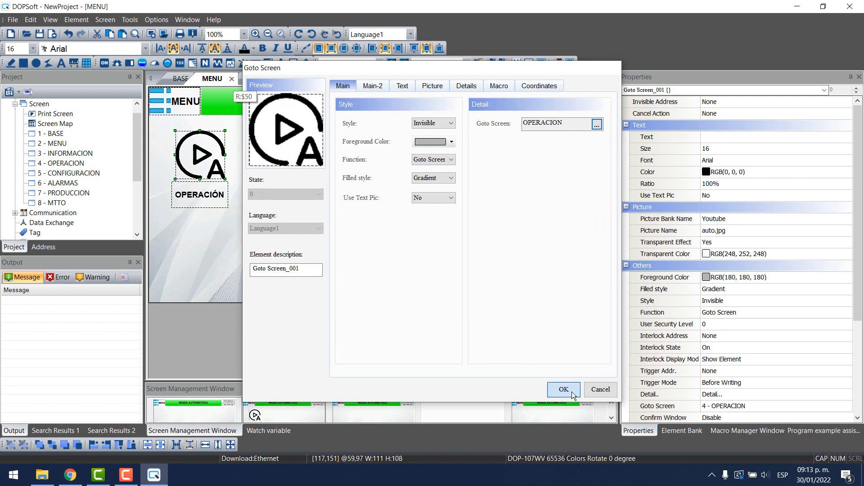
{"action": "left_click", "coordinate": [571, 390]}
- Open the OPERACION screen and enable a single base screen for it, using 1 - BASE
{"action": "double_click", "coordinate": [68, 164]}
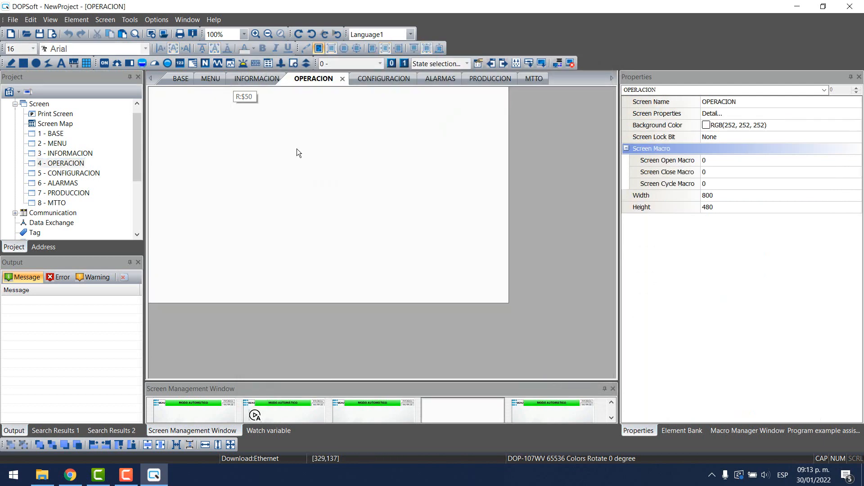
{"action": "double_click", "coordinate": [296, 149]}
{"action": "left_click", "coordinate": [483, 121]}
{"action": "left_click", "coordinate": [540, 136]}
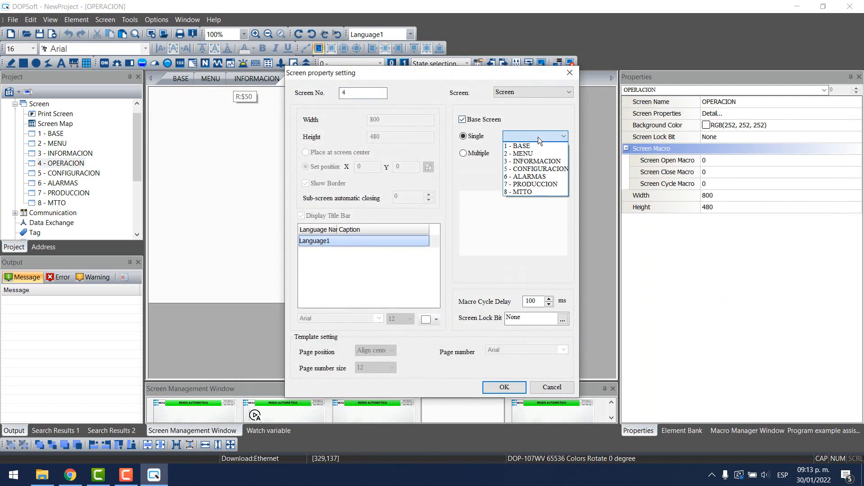
{"action": "left_click", "coordinate": [527, 147]}
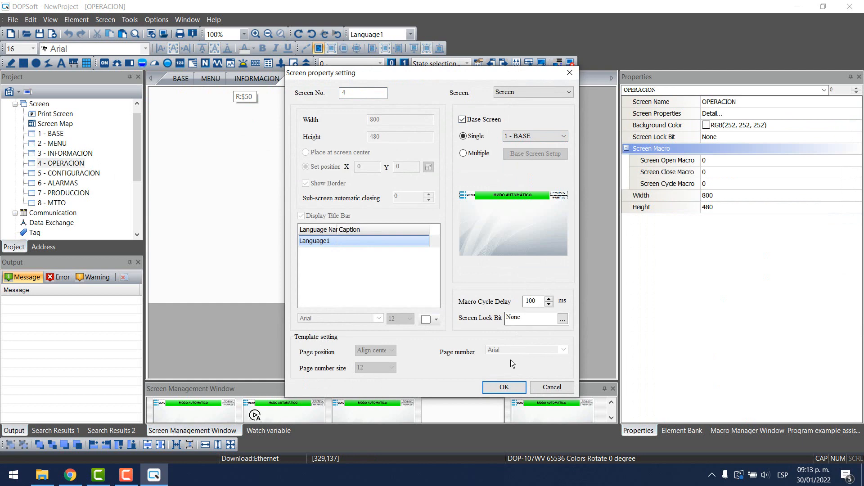
{"action": "left_click", "coordinate": [509, 389]}
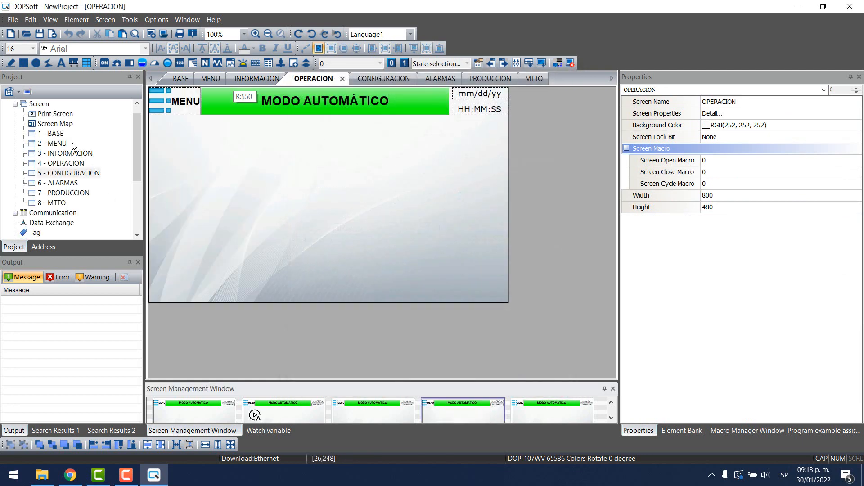
- Return to the MENU screen and copy the button with its OPERACIÓN label into a grid of two rows by three columns
{"action": "double_click", "coordinate": [50, 143]}
{"action": "left_click", "coordinate": [298, 167]}
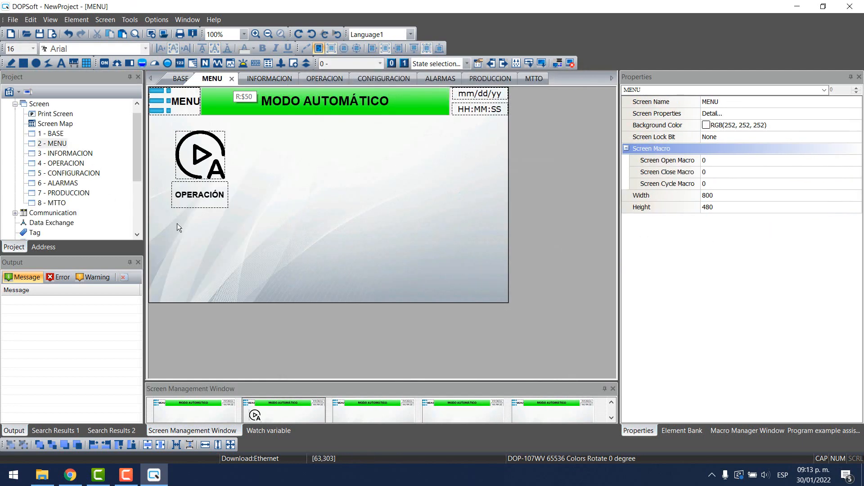
{"action": "left_click", "coordinate": [180, 196]}
{"action": "left_click_drag", "start_coordinate": [214, 145], "coordinate": [448, 151]}
{"action": "left_click_drag", "start_coordinate": [154, 229], "coordinate": [490, 119]}
{"action": "left_click_drag", "start_coordinate": [334, 158], "coordinate": [337, 243], "text": "ctrl"}
{"action": "left_click", "coordinate": [358, 219]}
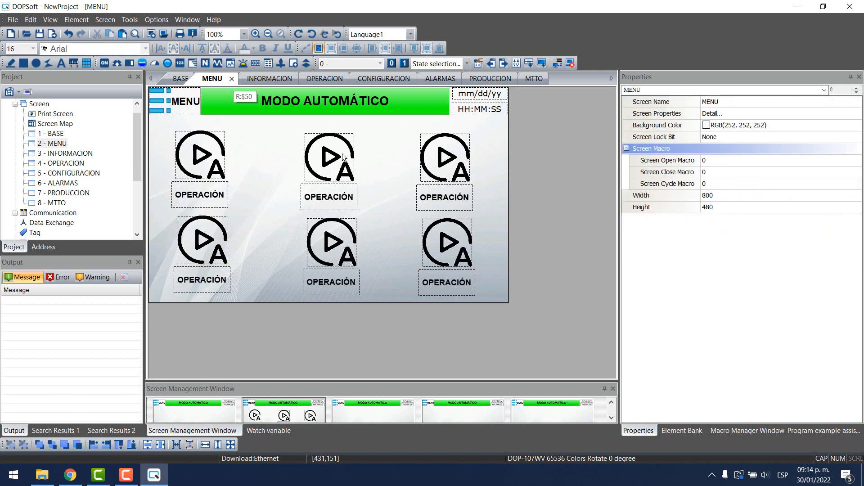
- Change the upper middle button's picture to mtto_2.png from the Youtube bank and make its white background transparent
{"action": "double_click", "coordinate": [343, 154]}
{"action": "left_click", "coordinate": [443, 85]}
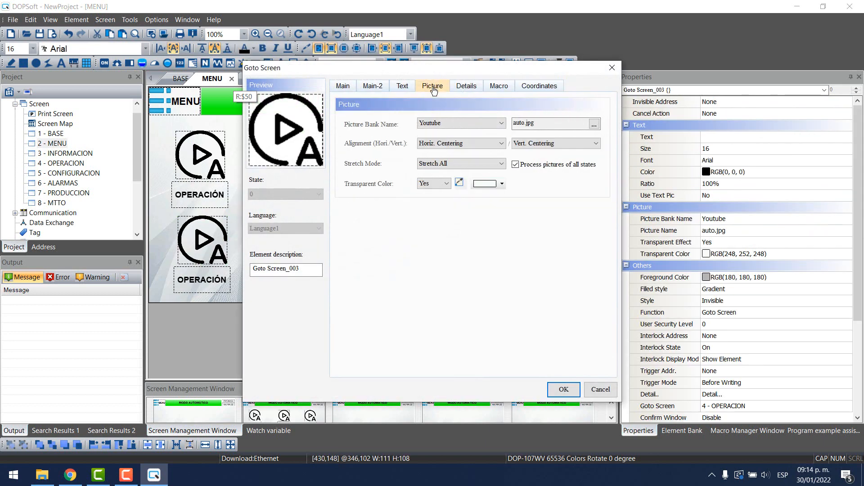
{"action": "left_click", "coordinate": [594, 124]}
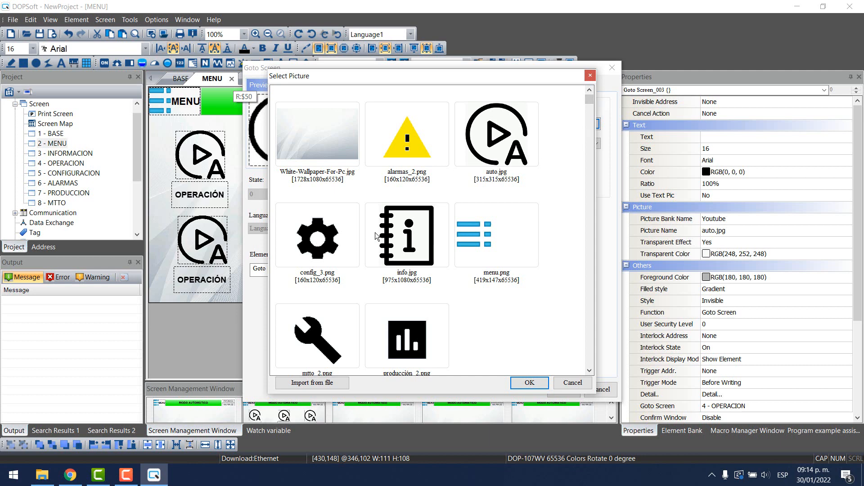
{"action": "left_click", "coordinate": [329, 346]}
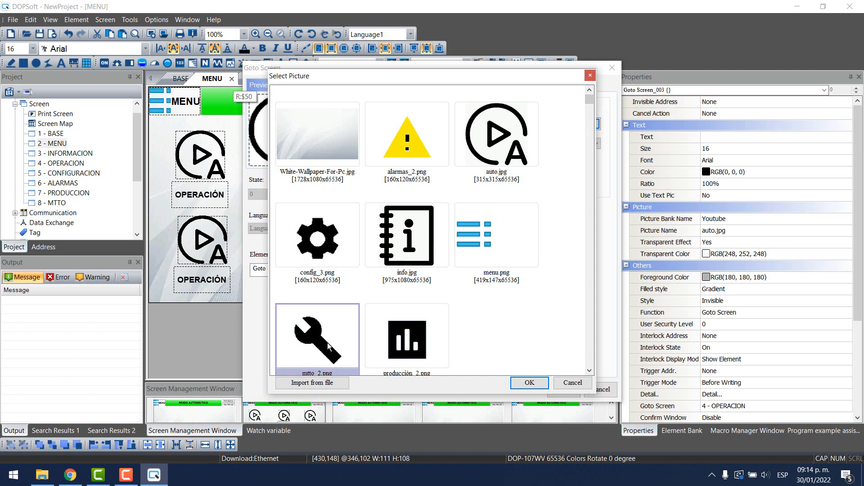
{"action": "left_click", "coordinate": [543, 385]}
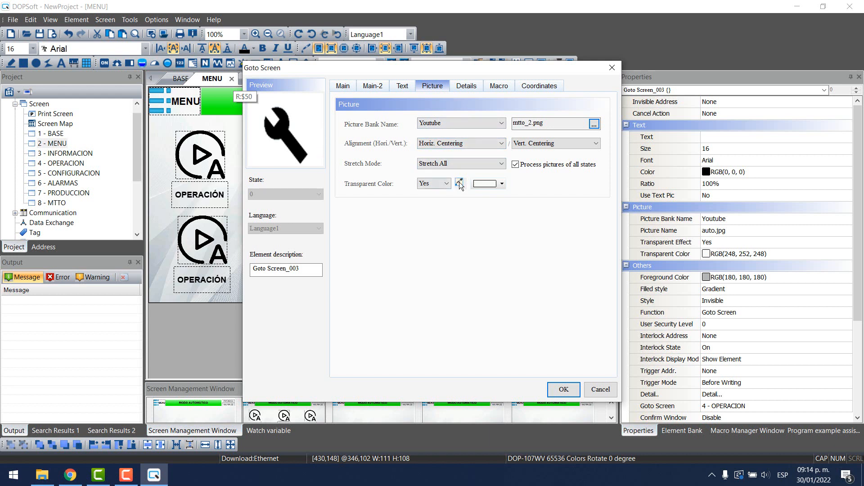
{"action": "left_click", "coordinate": [295, 116]}
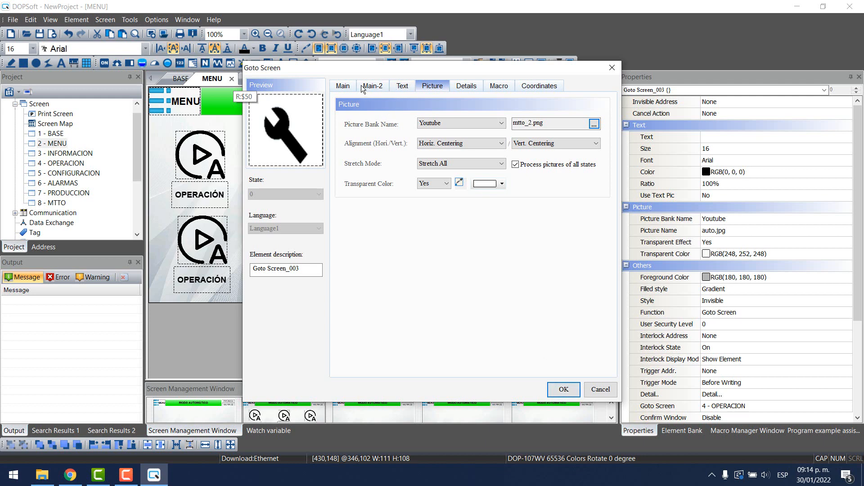
- Set the wrench button's Goto Screen target to 8 - MTTO
{"action": "left_click", "coordinate": [344, 85]}
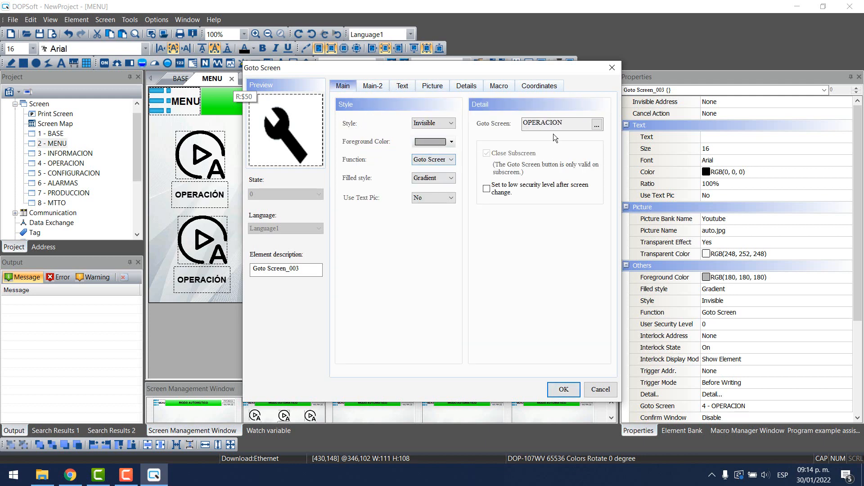
{"action": "left_click", "coordinate": [597, 126]}
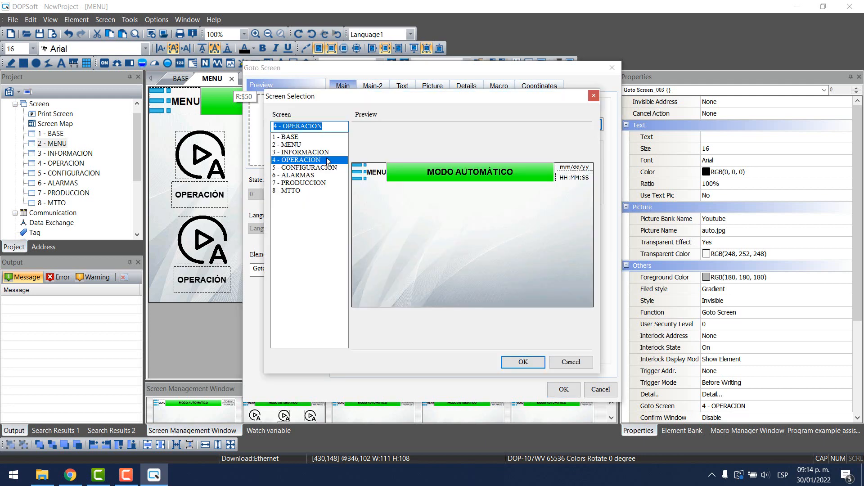
{"action": "left_click", "coordinate": [290, 190]}
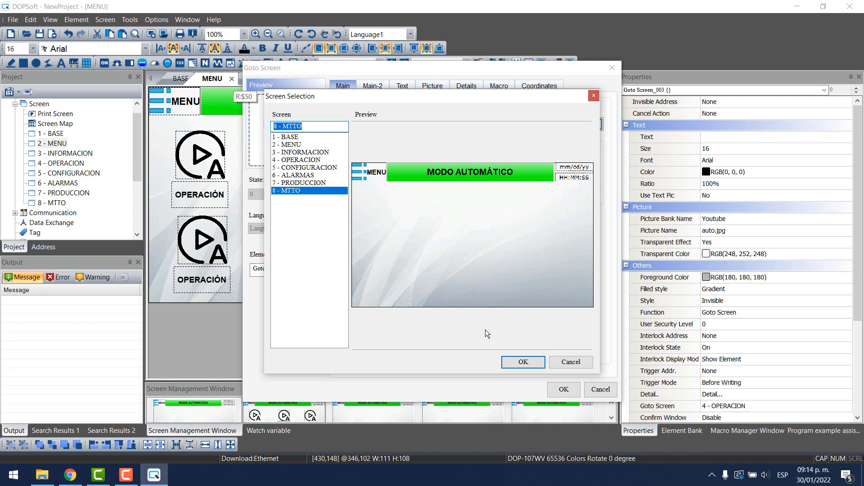
{"action": "left_click", "coordinate": [509, 363]}
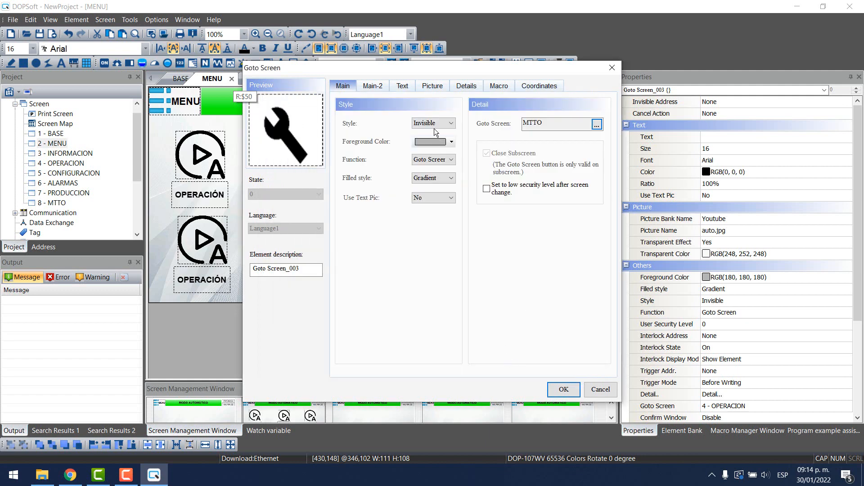
{"action": "left_click", "coordinate": [561, 388]}
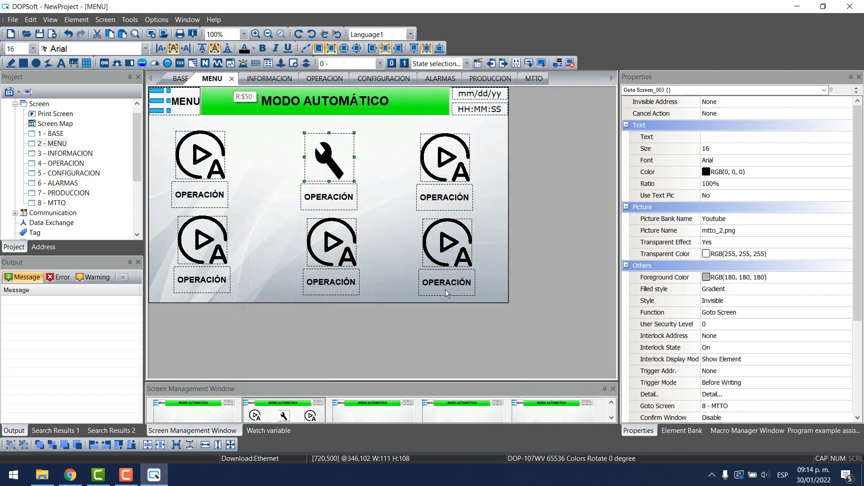
- Change the label under the wrench button to MTTO, with horizontal centering
{"action": "double_click", "coordinate": [329, 197]}
{"action": "left_click", "coordinate": [413, 90]}
{"action": "double_click", "coordinate": [360, 122]}
{"action": "type", "text": "MTTO"}
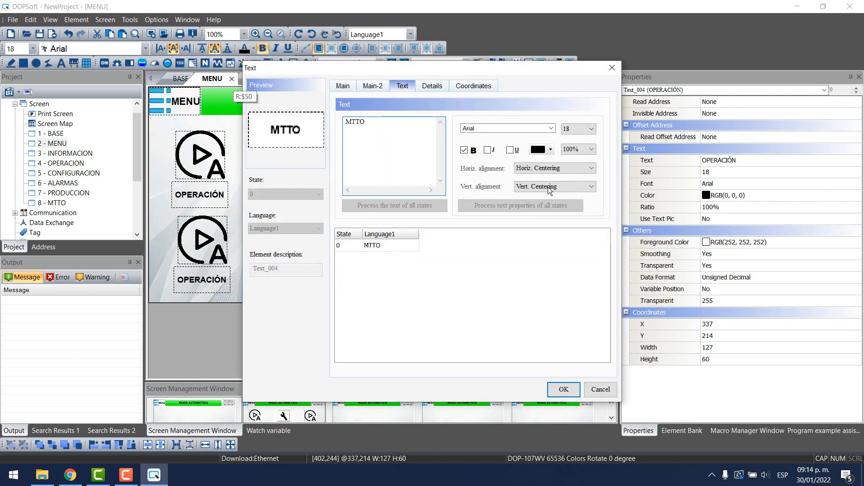
{"action": "scroll", "coordinate": [540, 169], "scroll_direction": "down", "scroll_amount": 1}
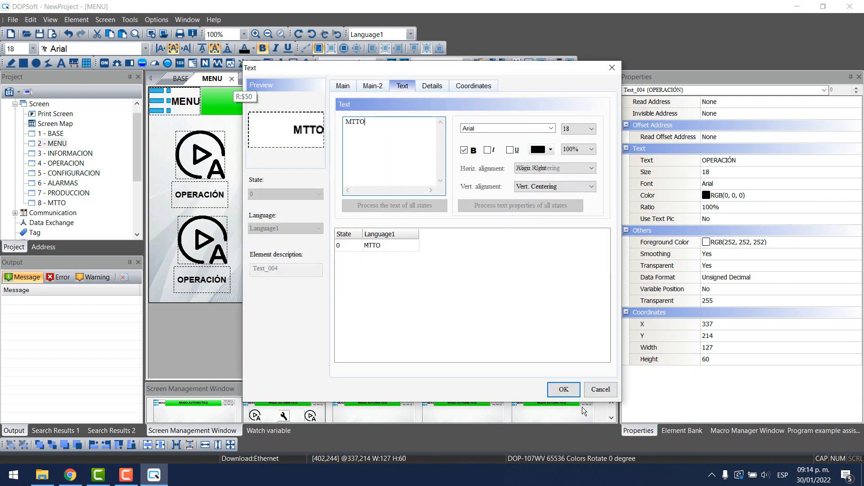
{"action": "left_click", "coordinate": [546, 171]}
{"action": "left_click", "coordinate": [539, 188]}
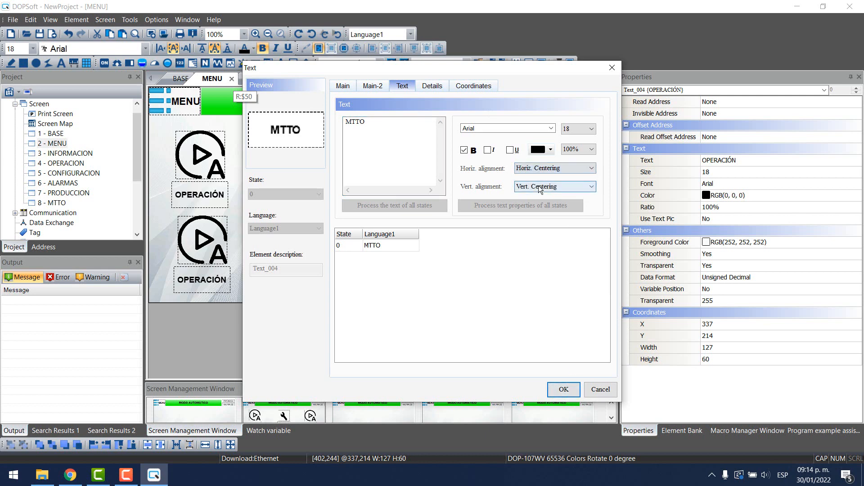
{"action": "left_click", "coordinate": [564, 390]}
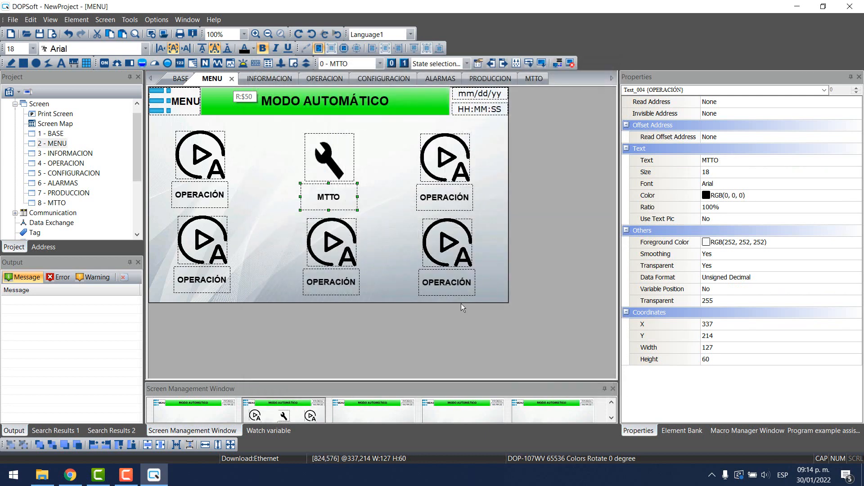
- Change the upper-right menu button's picture to info.jpg from the Youtube bank and make its white background transparent
{"action": "double_click", "coordinate": [443, 170]}
{"action": "left_click", "coordinate": [432, 86]}
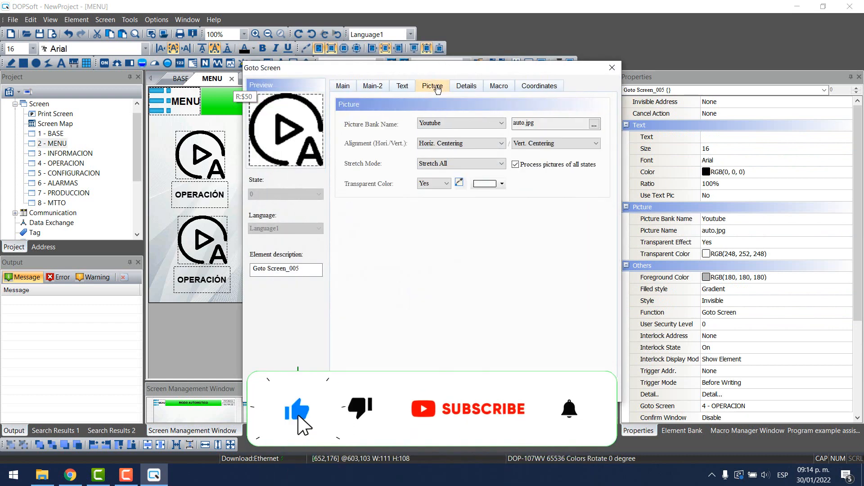
{"action": "left_click", "coordinate": [594, 124]}
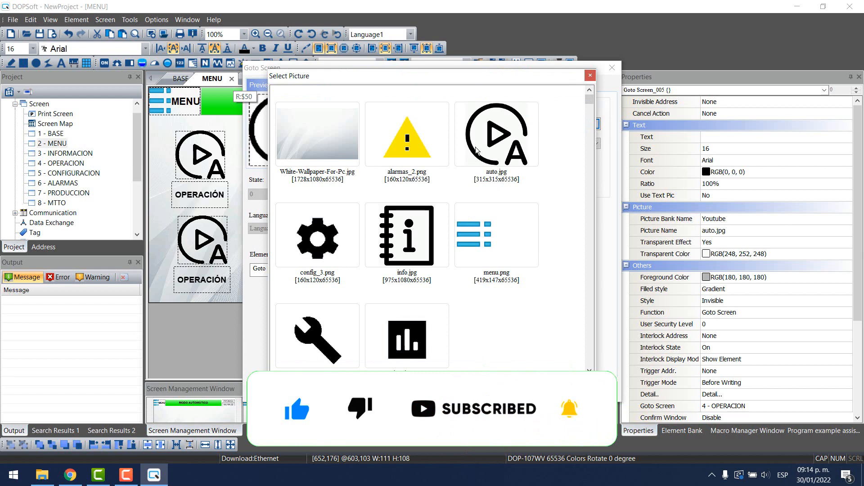
{"action": "left_click", "coordinate": [409, 230]}
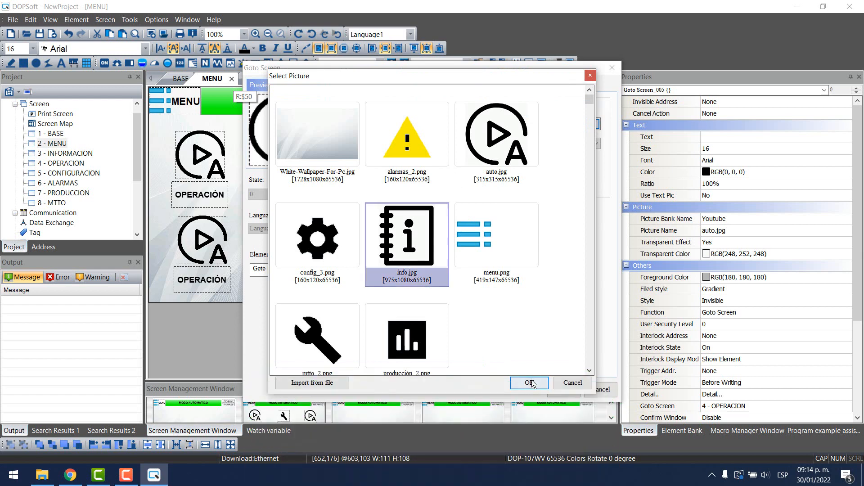
{"action": "left_click", "coordinate": [524, 385]}
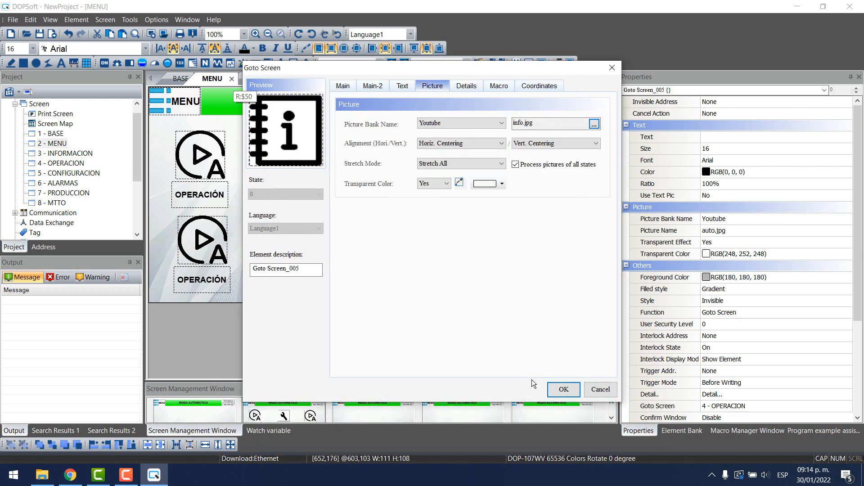
{"action": "left_click", "coordinate": [459, 183]}
{"action": "left_click", "coordinate": [277, 154]}
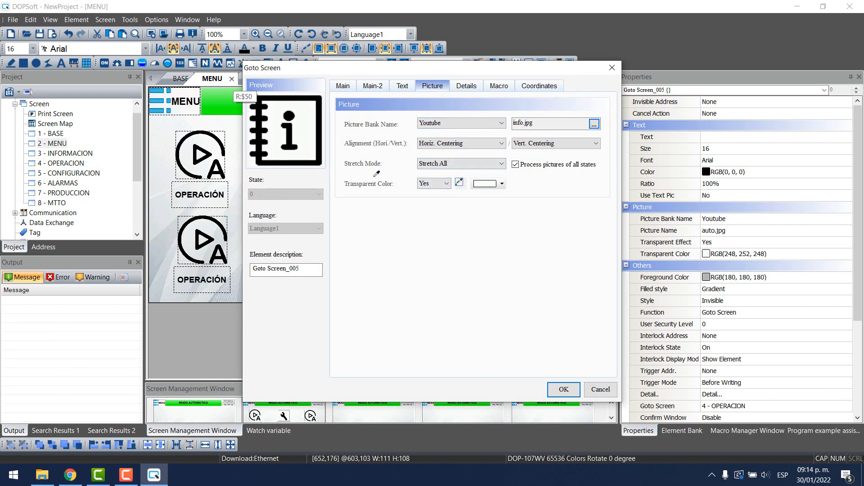
- Set the information button's Goto Screen target to 3 - INFORMACION
{"action": "left_click", "coordinate": [343, 86]}
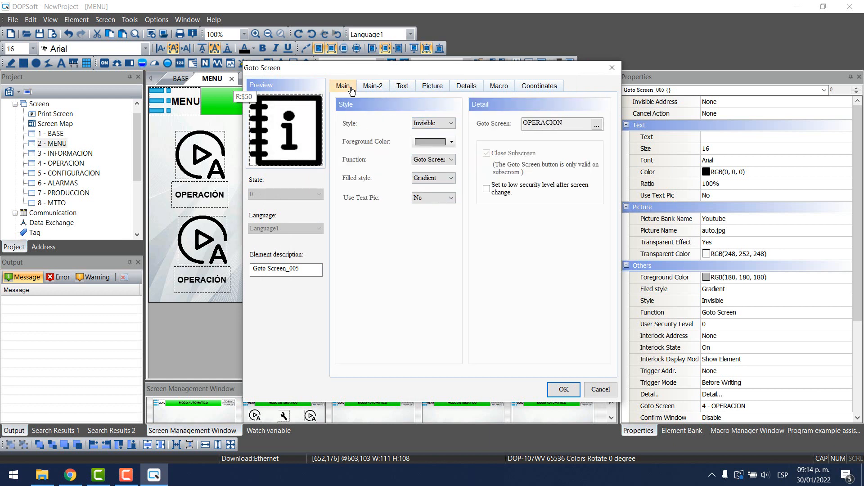
{"action": "left_click", "coordinate": [599, 125]}
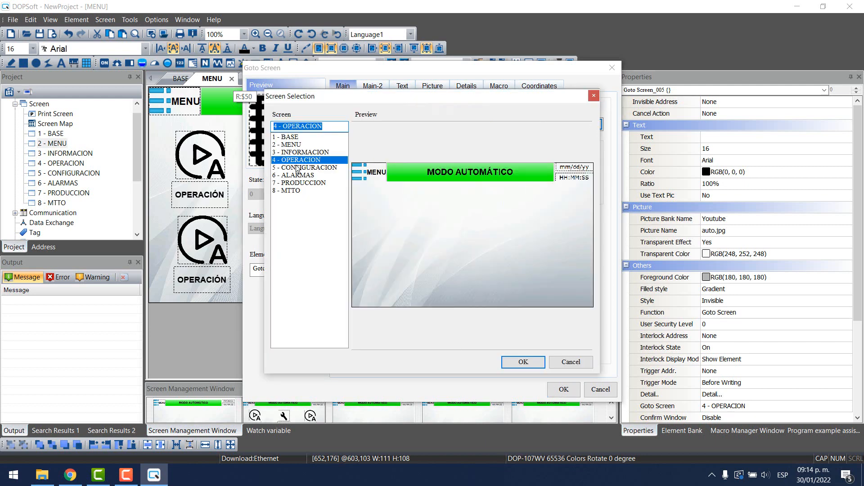
{"action": "left_click", "coordinate": [306, 153]}
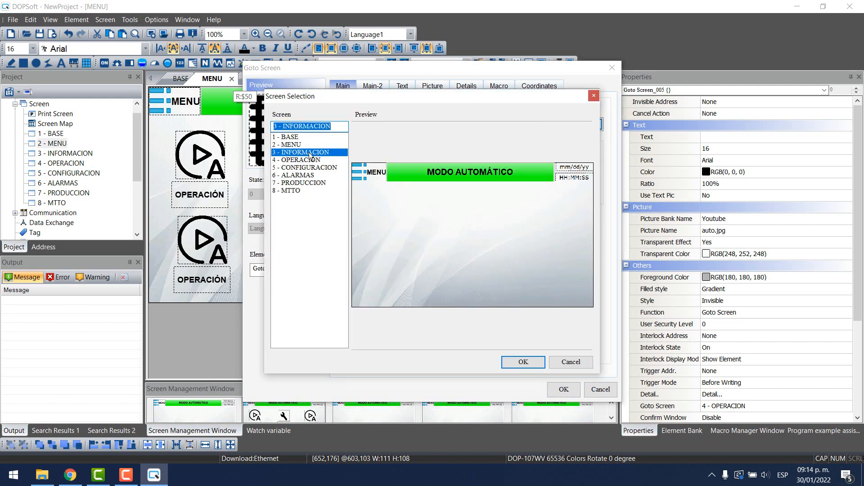
{"action": "left_click", "coordinate": [523, 362]}
{"action": "left_click", "coordinate": [563, 389]}
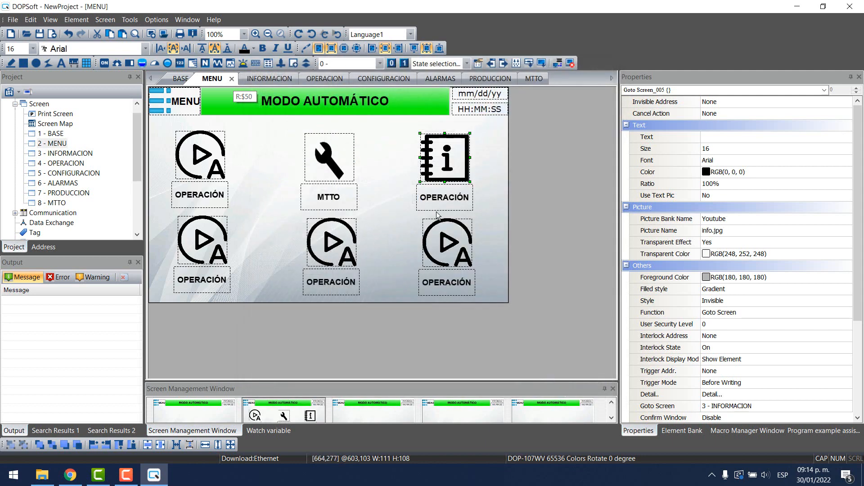
- Change the label under the information button to INFORMACIÓN, widen it to 145 and centre it beneath the picture
{"action": "double_click", "coordinate": [439, 201]}
{"action": "left_click", "coordinate": [402, 86]}
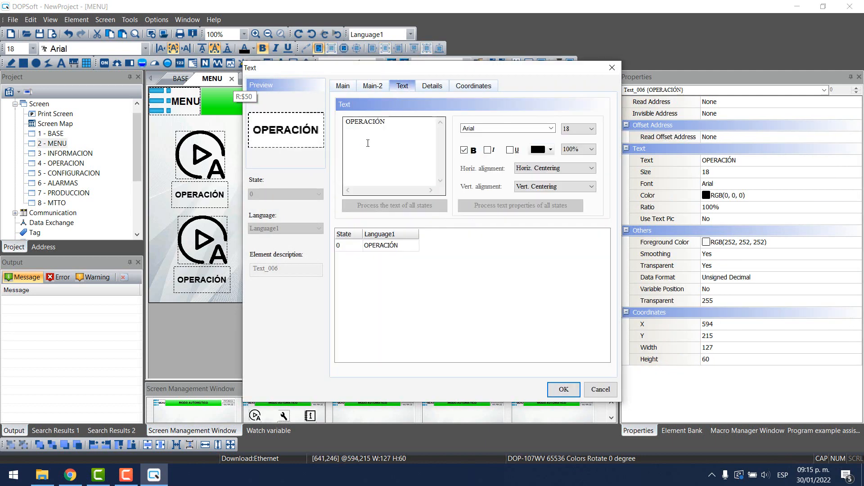
{"action": "type", "text": "INFORMACIÓN"}
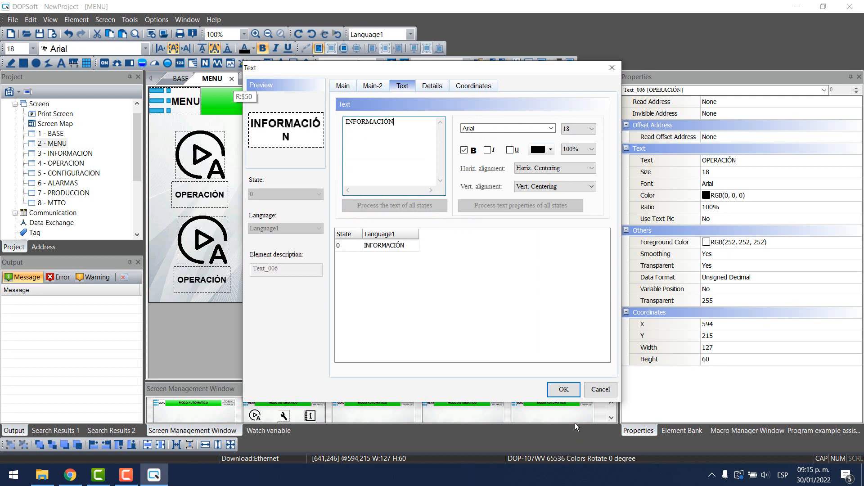
{"action": "left_click", "coordinate": [563, 389]}
{"action": "left_click", "coordinate": [476, 197]}
{"action": "left_click", "coordinate": [469, 197]}
{"action": "mouse_move", "coordinate": [473, 196]}
{"action": "left_mouse_down"}
{"action": "mouse_move", "coordinate": [481, 197]}
{"action": "mouse_move", "coordinate": [464, 196]}
{"action": "left_mouse_up"}
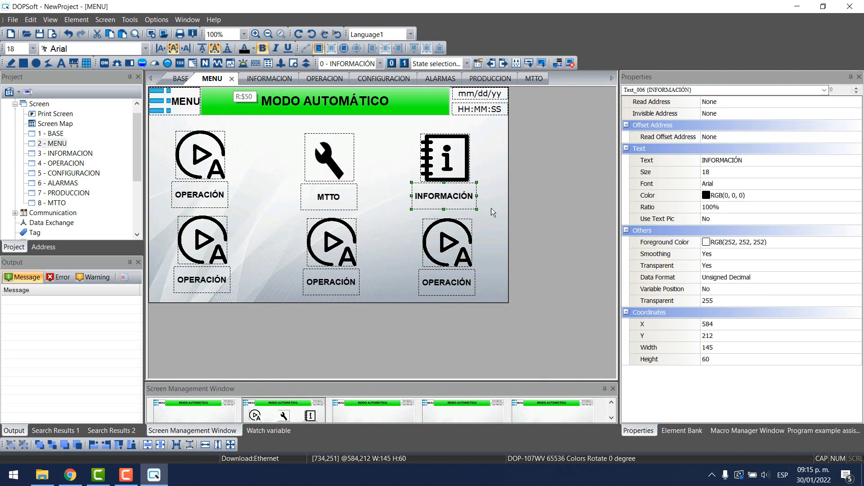
- Change the lower-left menu button's picture to alarmas_2.png and make its white background transparent
{"action": "double_click", "coordinate": [202, 245]}
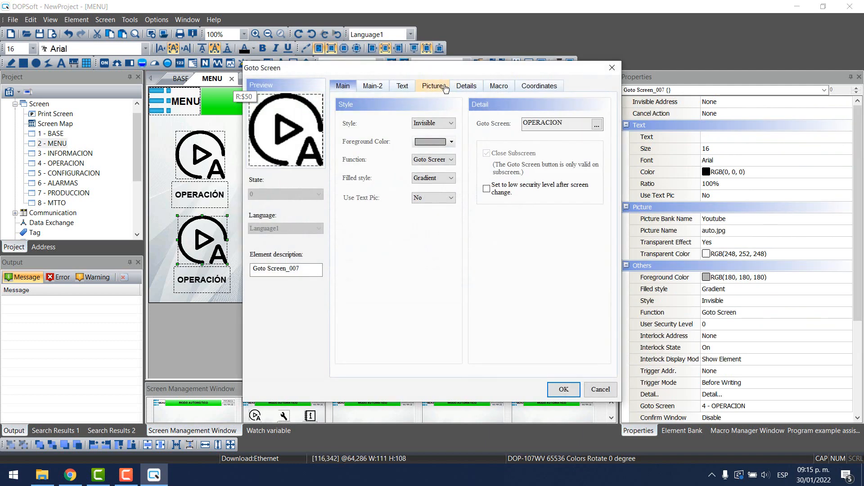
{"action": "left_click", "coordinate": [434, 86]}
{"action": "left_click", "coordinate": [594, 124]}
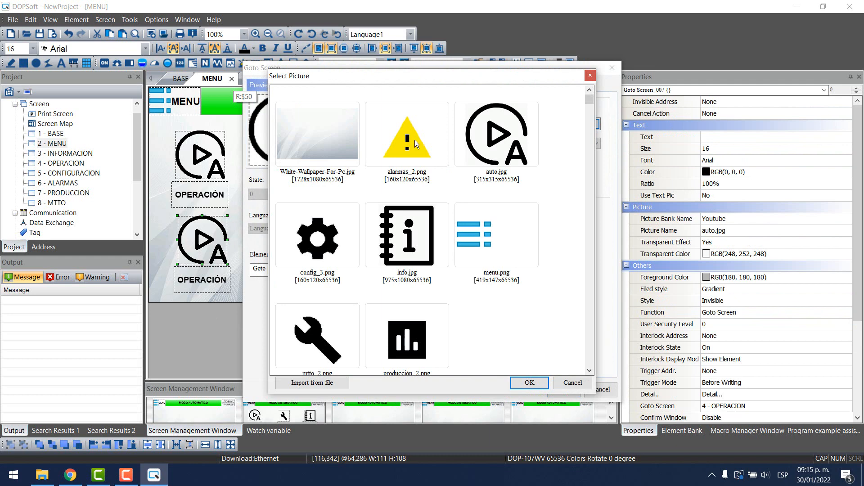
{"action": "left_click", "coordinate": [433, 148]}
{"action": "left_click", "coordinate": [541, 385]}
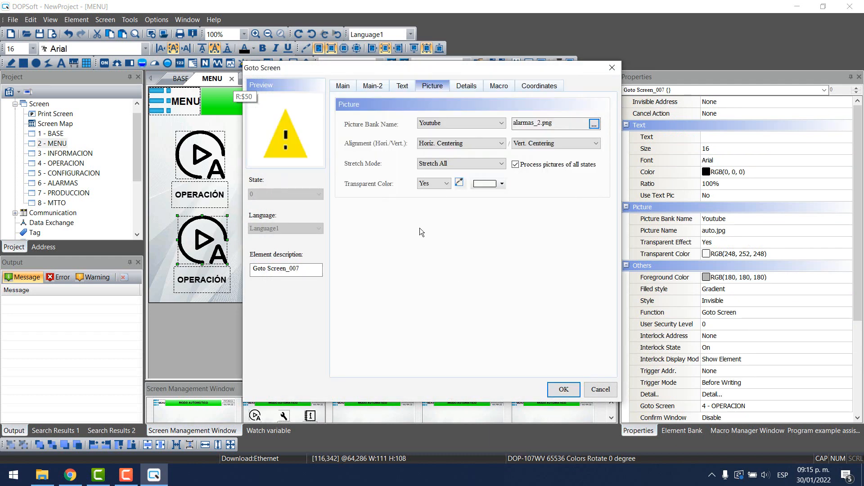
{"action": "left_click", "coordinate": [459, 184]}
{"action": "left_click", "coordinate": [307, 110]}
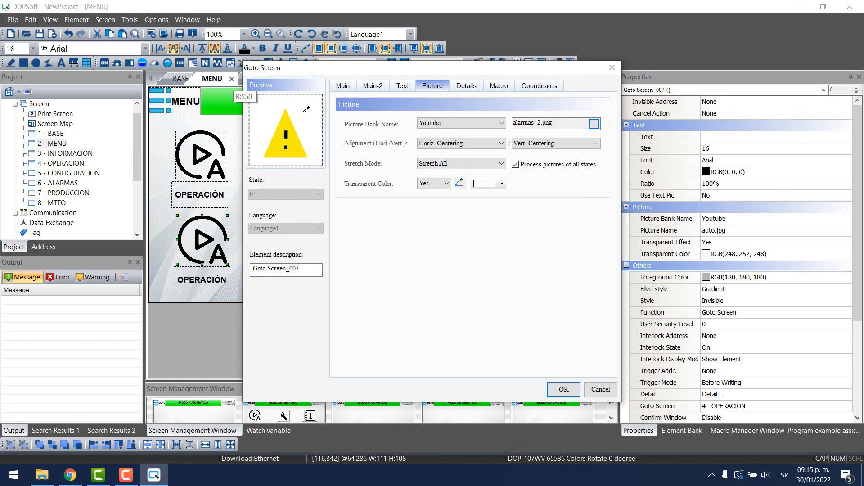
- Set the warning-triangle button's Goto Screen target to 6 - ALARMAS
{"action": "left_click", "coordinate": [343, 85]}
{"action": "left_click", "coordinate": [597, 126]}
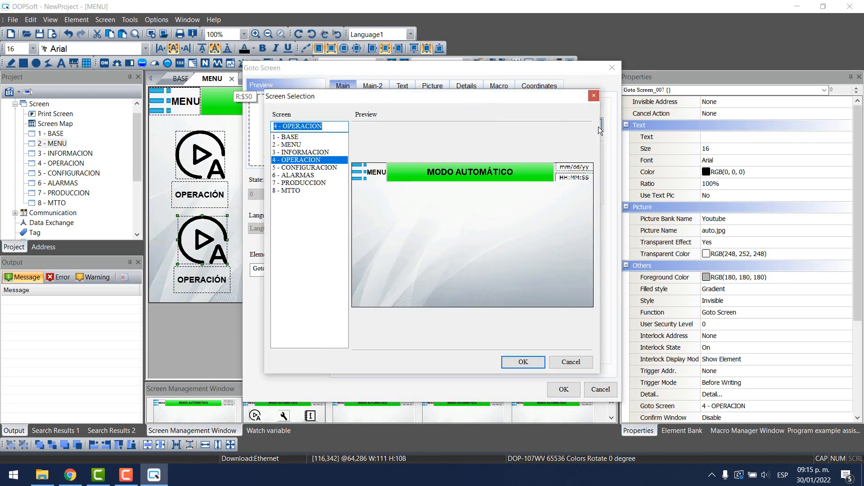
{"action": "left_click", "coordinate": [294, 177]}
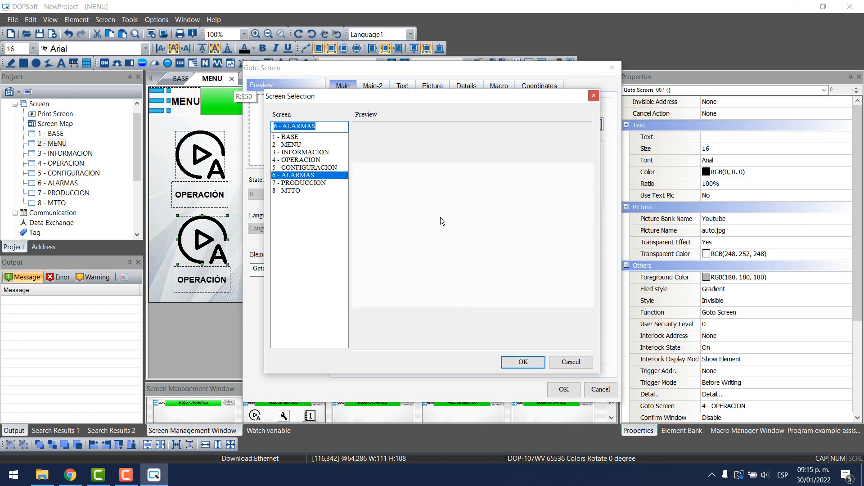
{"action": "left_click", "coordinate": [523, 362]}
{"action": "left_click", "coordinate": [564, 389]}
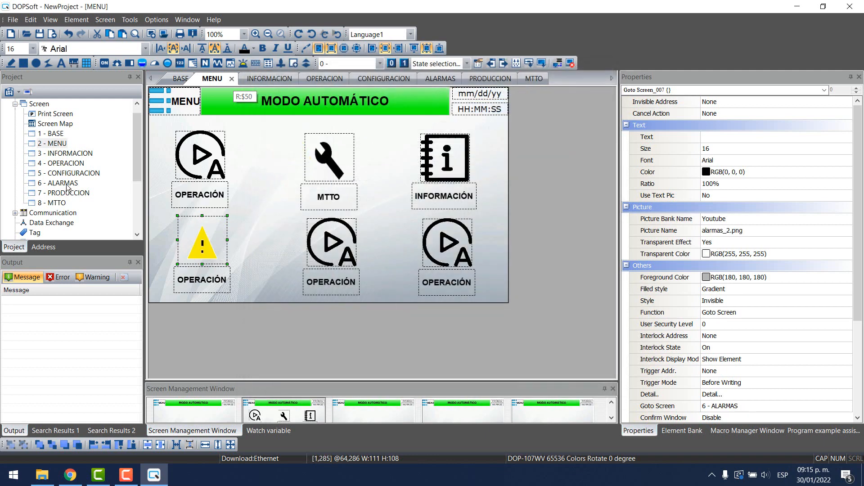
- Open the 6 - ALARMAS screen and assign 1 - BASE as its single base screen
{"action": "double_click", "coordinate": [66, 185]}
{"action": "double_click", "coordinate": [276, 165]}
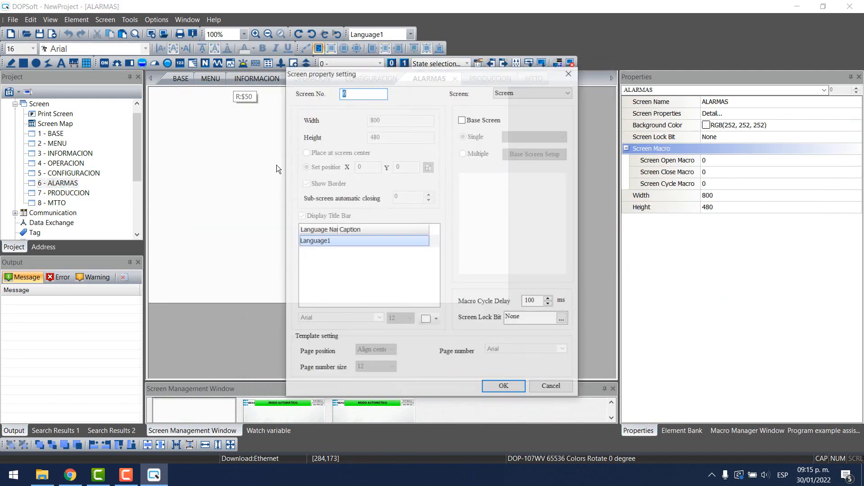
{"action": "left_click", "coordinate": [462, 119]}
{"action": "left_click", "coordinate": [534, 135]}
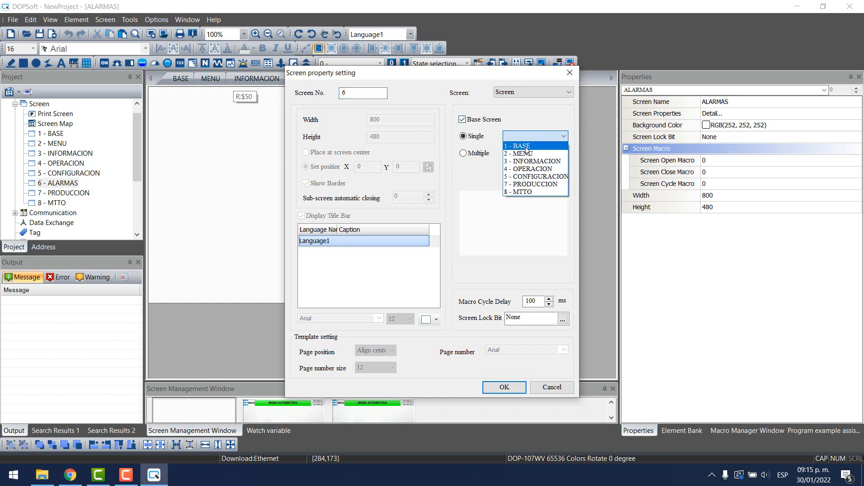
{"action": "left_click", "coordinate": [531, 147]}
{"action": "left_click", "coordinate": [503, 388]}
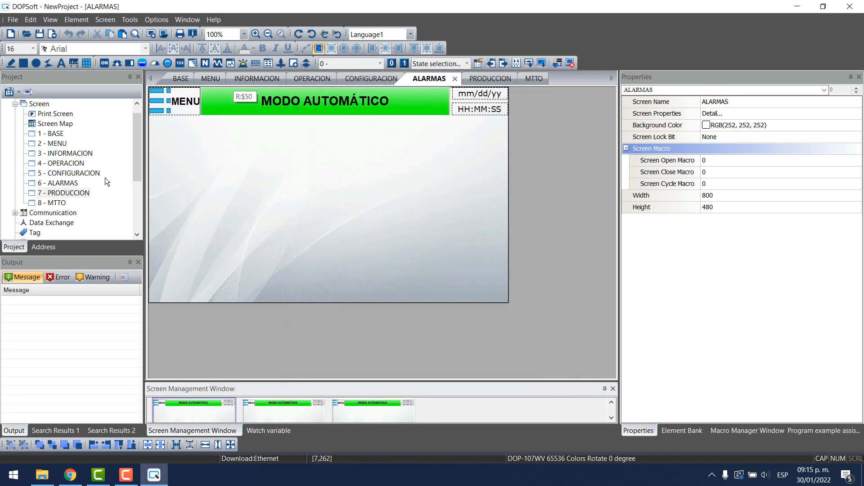
- Return to the MENU screen and change the label under the warning-triangle button to ALARMAS
{"action": "double_click", "coordinate": [64, 144]}
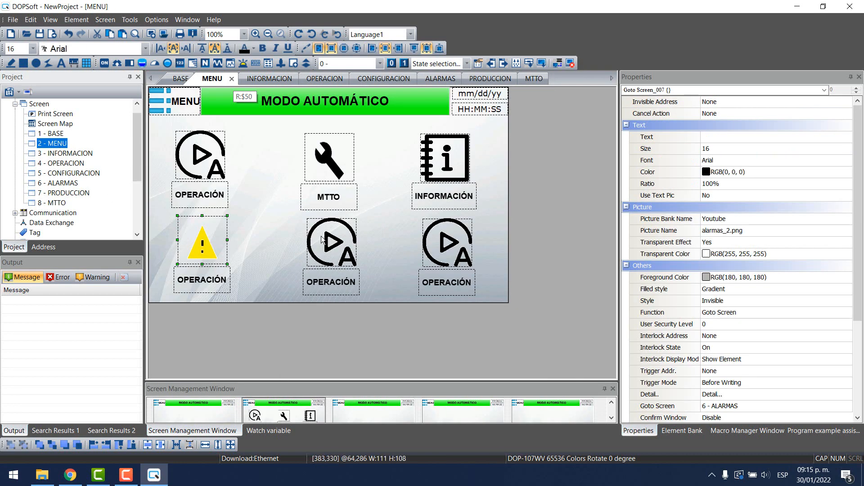
{"action": "double_click", "coordinate": [201, 279]}
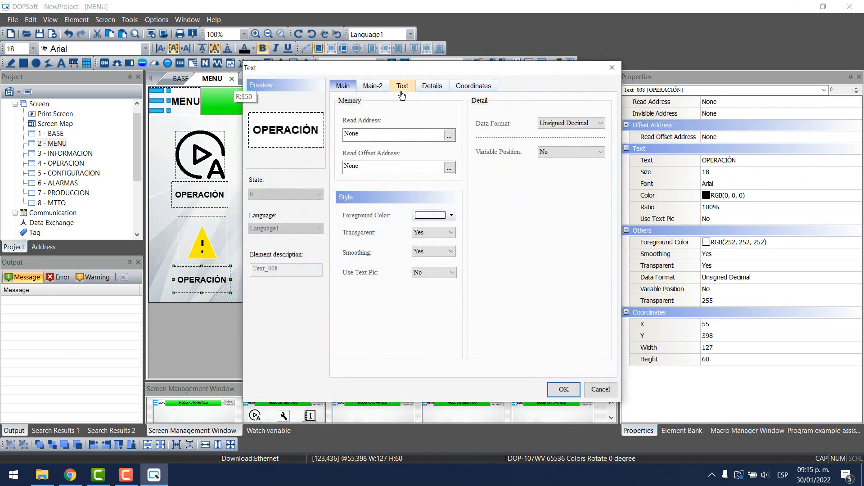
{"action": "left_click", "coordinate": [402, 86]}
{"action": "double_click", "coordinate": [388, 126]}
{"action": "type", "text": "ALAR"}
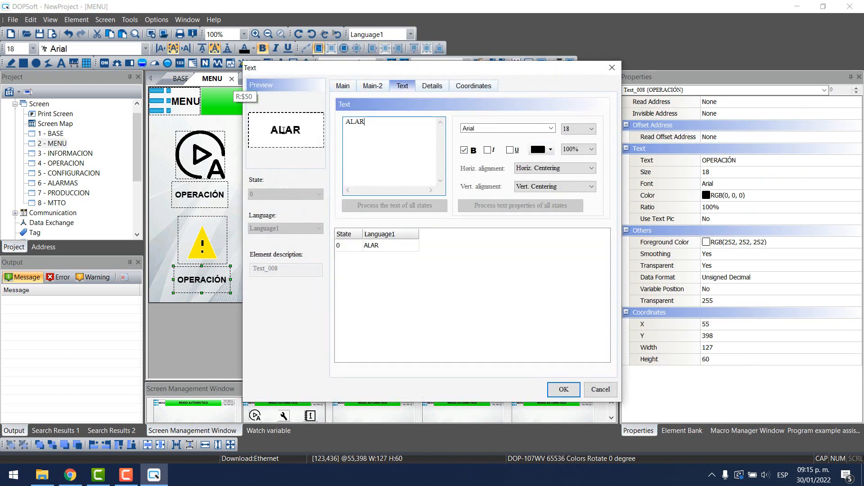
{"action": "type", "text": "MAS"}
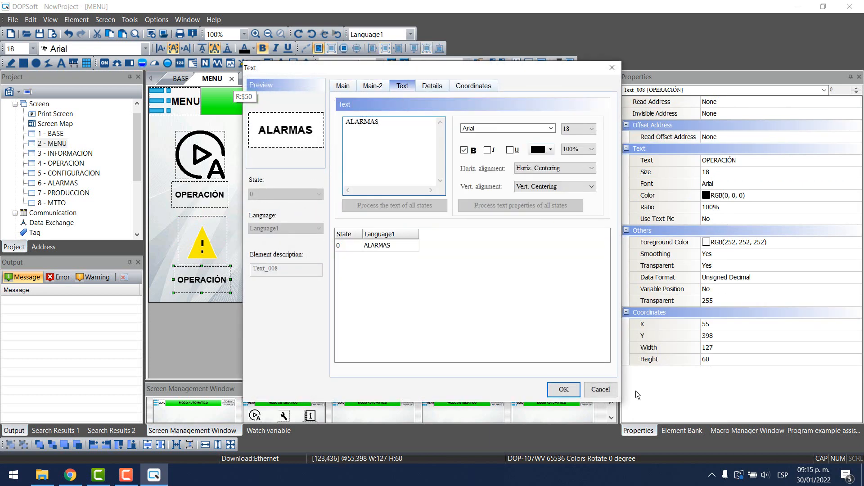
{"action": "left_click", "coordinate": [563, 390]}
- Change the lower middle menu button's picture to producción_2.png from the Youtube bank and make its white background transparent
{"action": "double_click", "coordinate": [344, 244]}
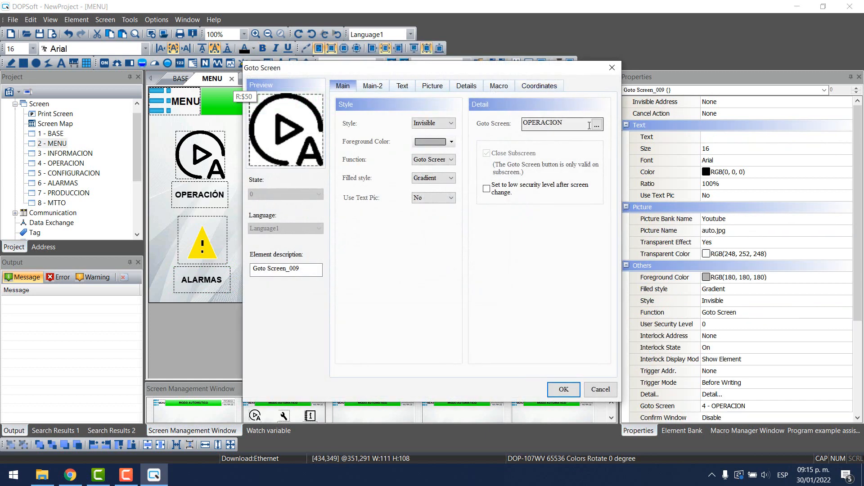
{"action": "left_click", "coordinate": [596, 125]}
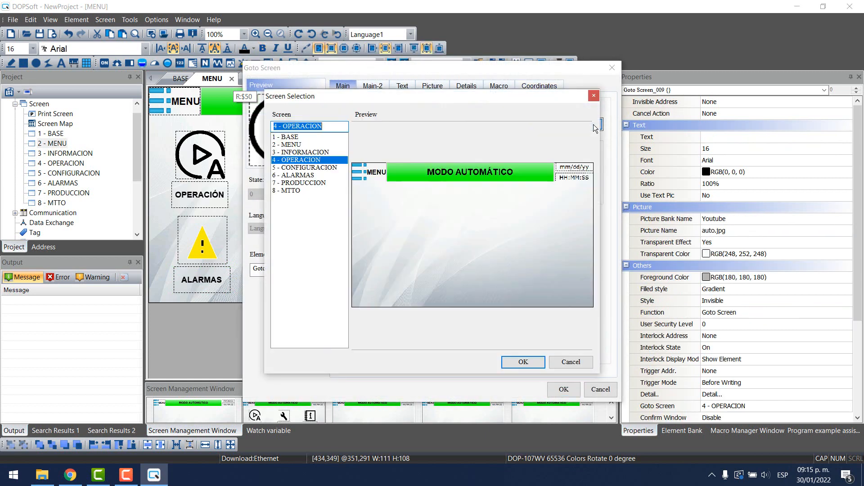
{"action": "left_click", "coordinate": [593, 96]}
{"action": "left_click", "coordinate": [432, 86]}
{"action": "left_click", "coordinate": [598, 123]}
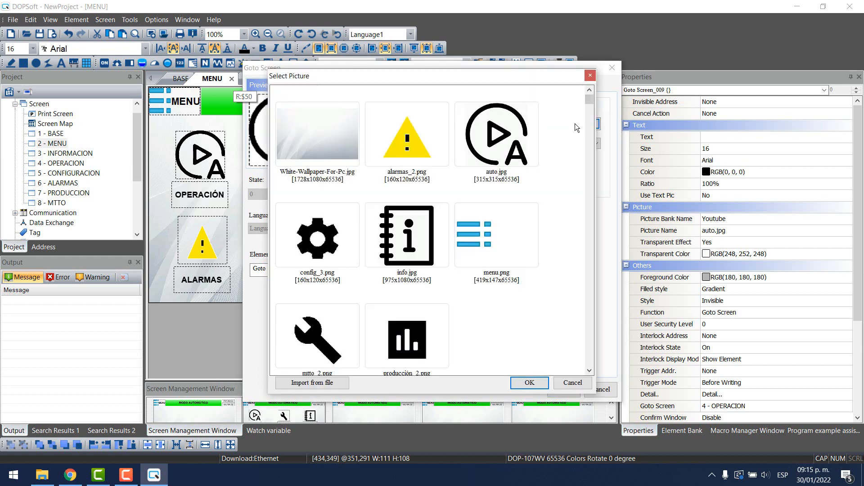
{"action": "left_click", "coordinate": [414, 335]}
{"action": "left_click", "coordinate": [530, 384]}
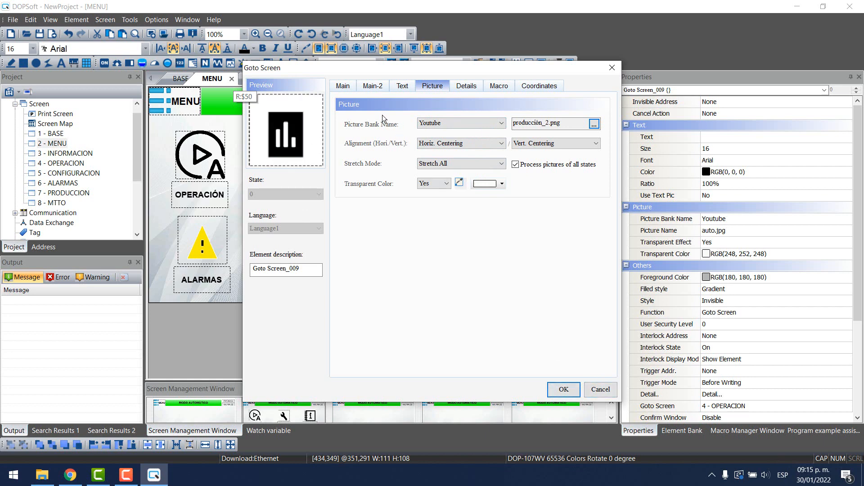
- Set the bar-chart button's Goto Screen target to 7 - PRODUCCION
{"action": "left_click", "coordinate": [343, 87]}
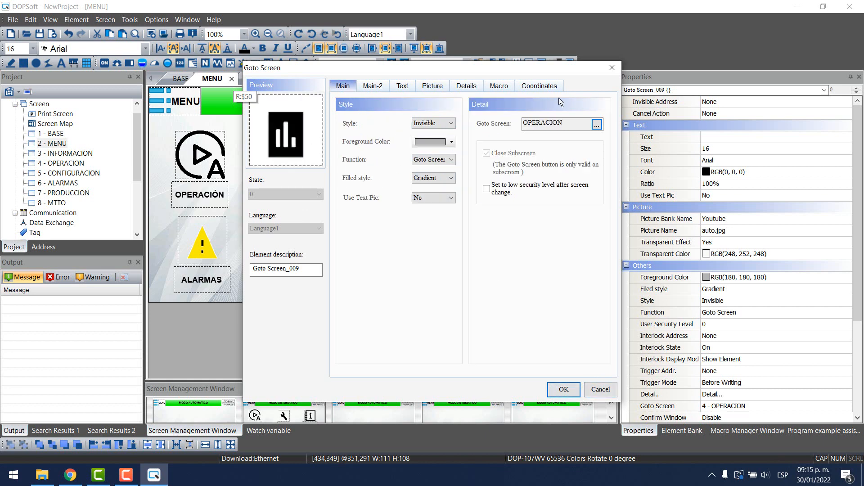
{"action": "left_click", "coordinate": [597, 124]}
{"action": "left_click", "coordinate": [299, 183]}
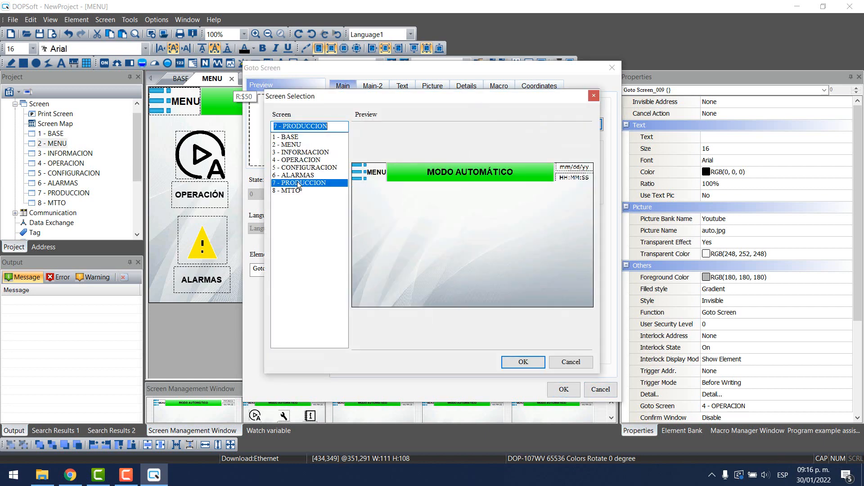
{"action": "left_click", "coordinate": [520, 361]}
{"action": "left_click", "coordinate": [562, 389]}
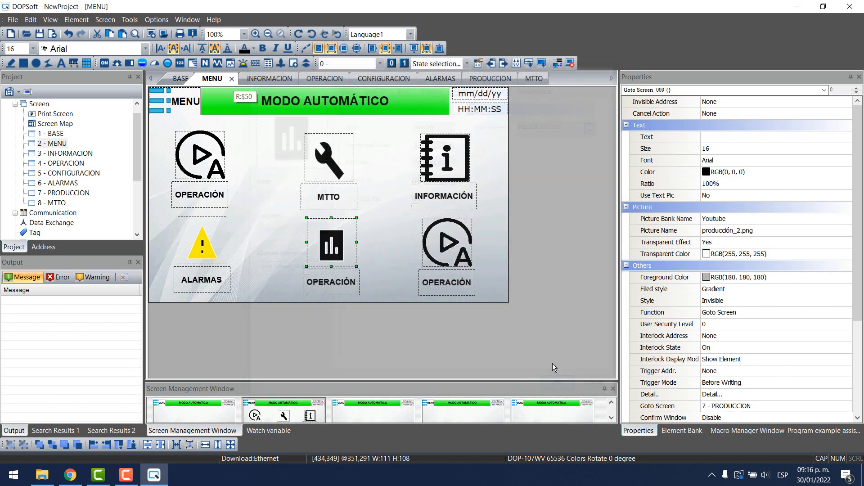
- Change the label under the bar-chart button to PRODUCCIÓN
{"action": "double_click", "coordinate": [345, 285]}
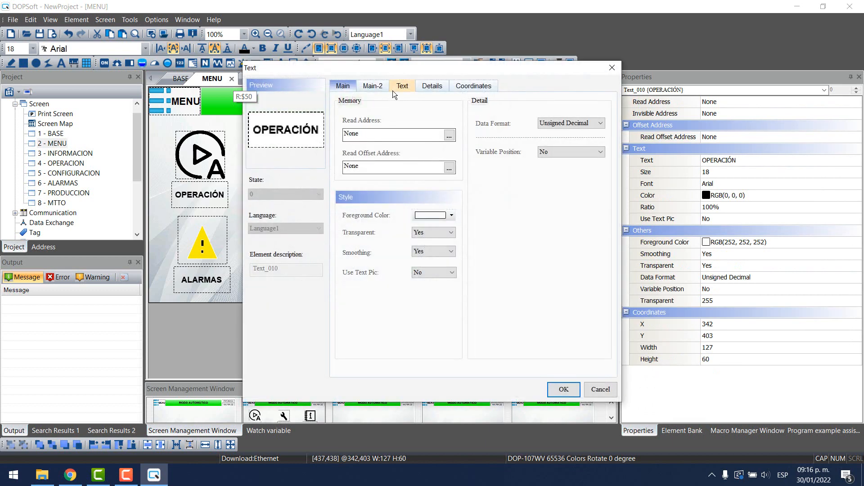
{"action": "left_click", "coordinate": [401, 86]}
{"action": "type", "text": "PRODUCCIÓN"}
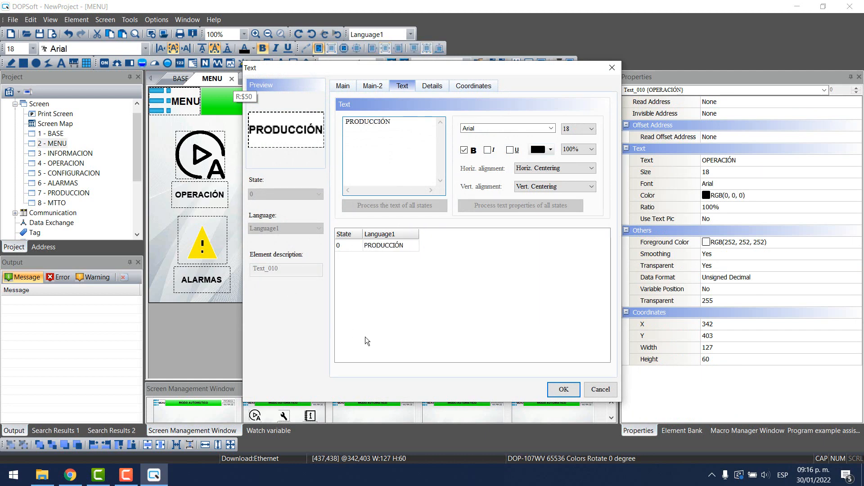
{"action": "left_click", "coordinate": [560, 389]}
- Change the lower-right menu button's picture to config_3.png from the Youtube bank and make its white background transparent
{"action": "double_click", "coordinate": [449, 239]}
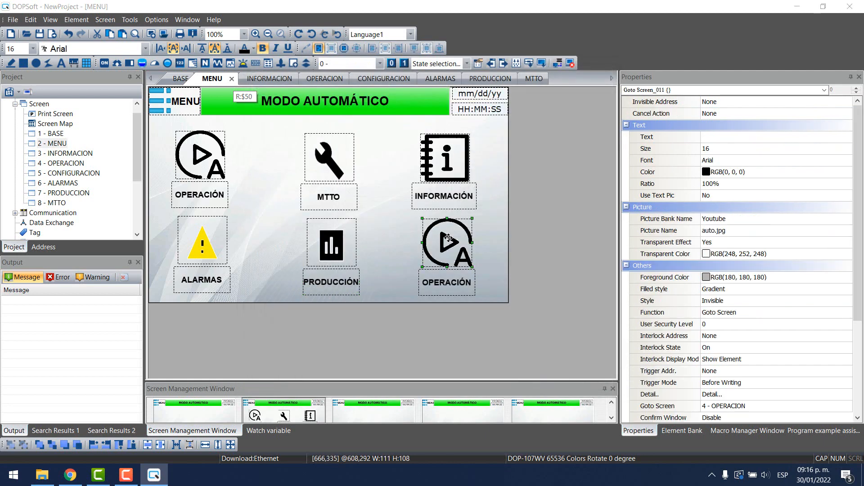
{"action": "left_click", "coordinate": [430, 86]}
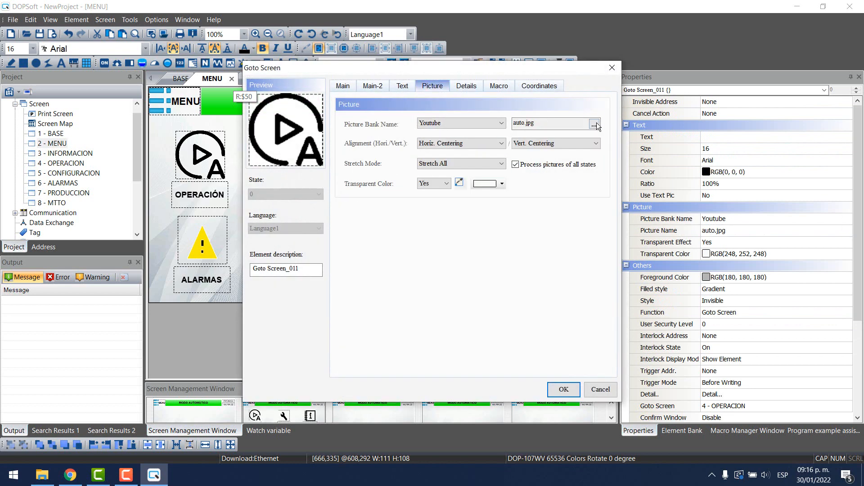
{"action": "left_click", "coordinate": [594, 124]}
{"action": "left_click", "coordinate": [317, 241]}
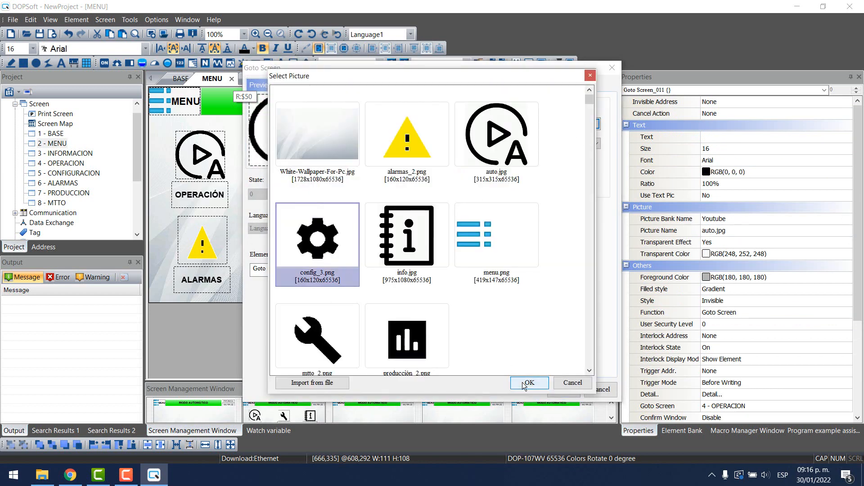
{"action": "left_click", "coordinate": [524, 384]}
{"action": "left_click", "coordinate": [460, 184]}
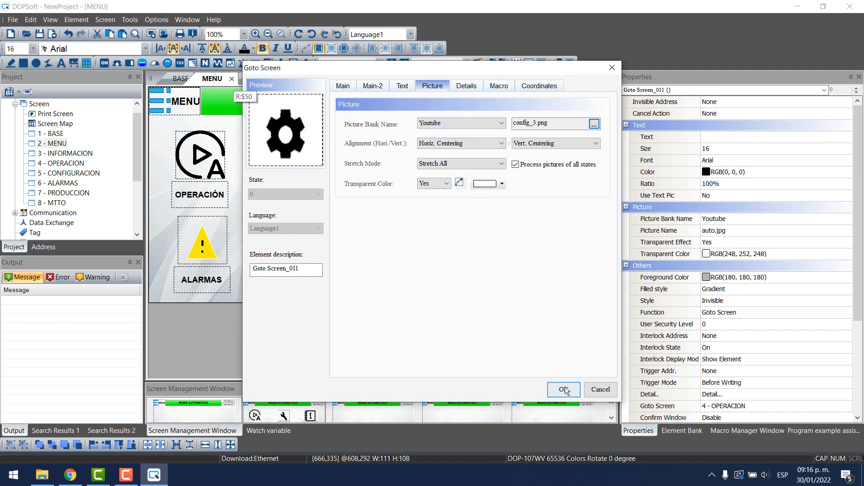
- Set the gear button's Goto Screen target to 5 - CONFIGURACION
{"action": "left_click", "coordinate": [345, 90]}
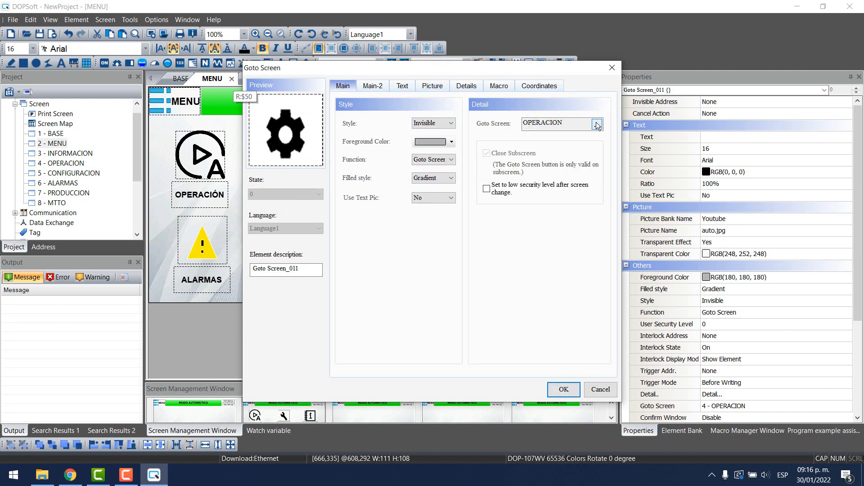
{"action": "left_click", "coordinate": [596, 125]}
{"action": "left_click", "coordinate": [310, 167]}
{"action": "left_click", "coordinate": [523, 362]}
{"action": "left_click", "coordinate": [562, 389]}
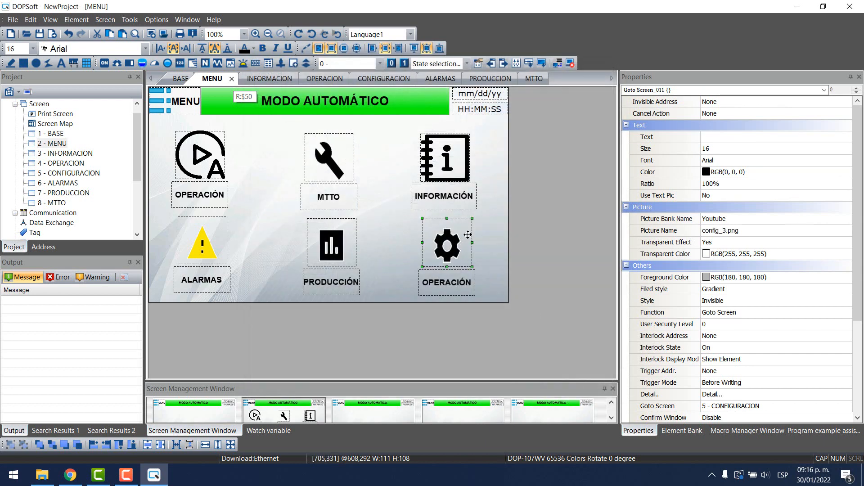
- Align the three upper-row picture buttons with vertical centering, and do the same for their three labels
{"action": "left_click", "coordinate": [495, 226]}
{"action": "mouse_move", "coordinate": [532, 126]}
{"action": "left_mouse_down"}
{"action": "mouse_move", "coordinate": [365, 171]}
{"action": "mouse_move", "coordinate": [144, 201]}
{"action": "mouse_move", "coordinate": [131, 185]}
{"action": "left_mouse_up"}
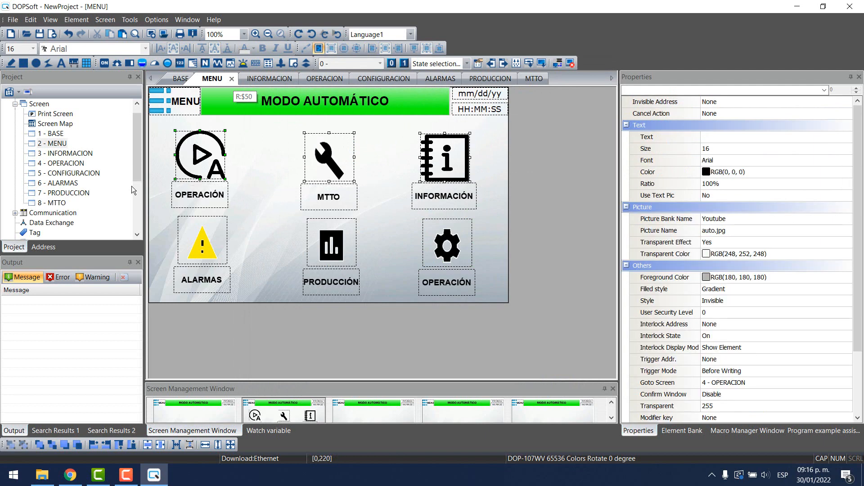
{"action": "left_click", "coordinate": [150, 447]}
{"action": "left_click_drag", "start_coordinate": [516, 175], "coordinate": [142, 229]}
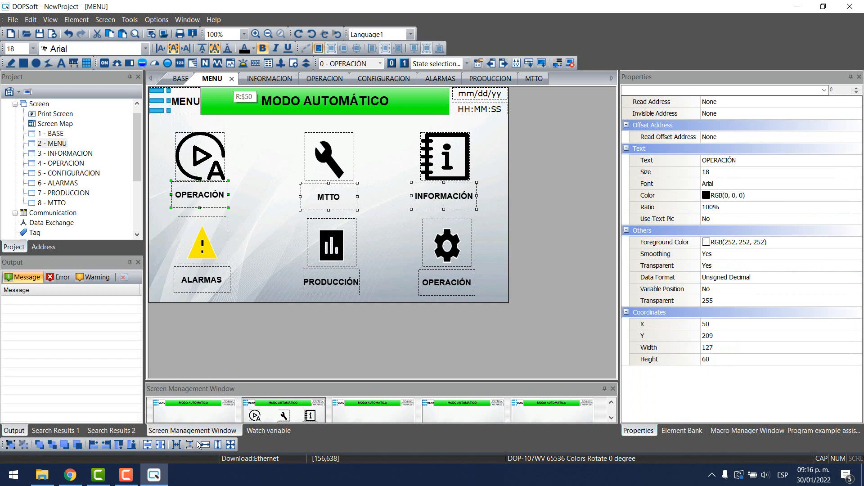
{"action": "left_click", "coordinate": [149, 445]}
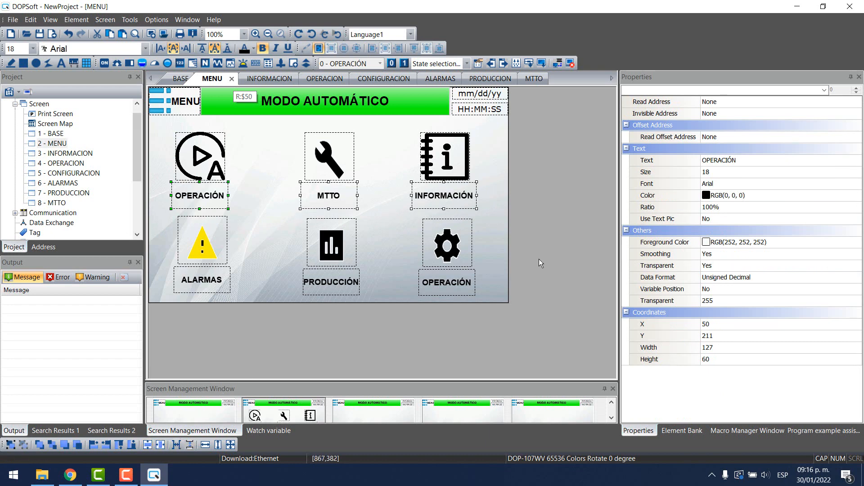
- Align the three lower-row picture buttons with vertical centering, and do the same for their three labels
{"action": "left_click_drag", "start_coordinate": [503, 207], "coordinate": [131, 274]}
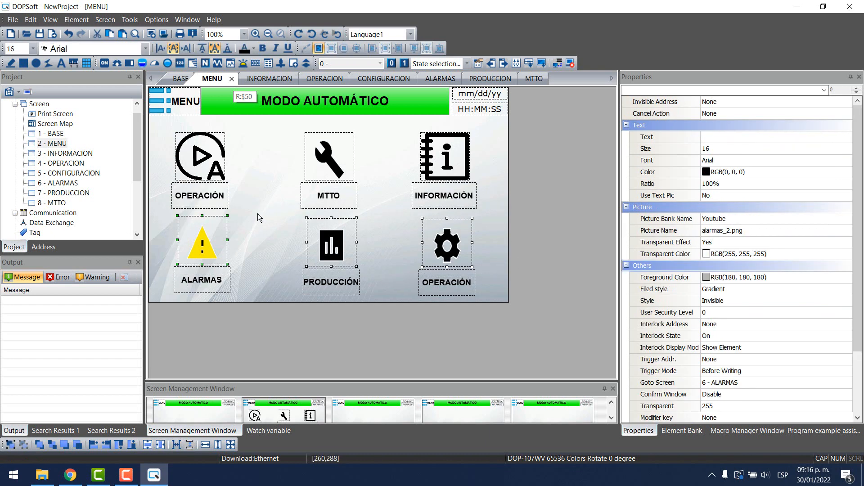
{"action": "left_click", "coordinate": [148, 445]}
{"action": "left_click_drag", "start_coordinate": [532, 267], "coordinate": [133, 312]}
{"action": "left_click_drag", "start_coordinate": [557, 251], "coordinate": [109, 292]}
{"action": "left_click_drag", "start_coordinate": [517, 261], "coordinate": [118, 322]}
{"action": "left_click", "coordinate": [149, 446]}
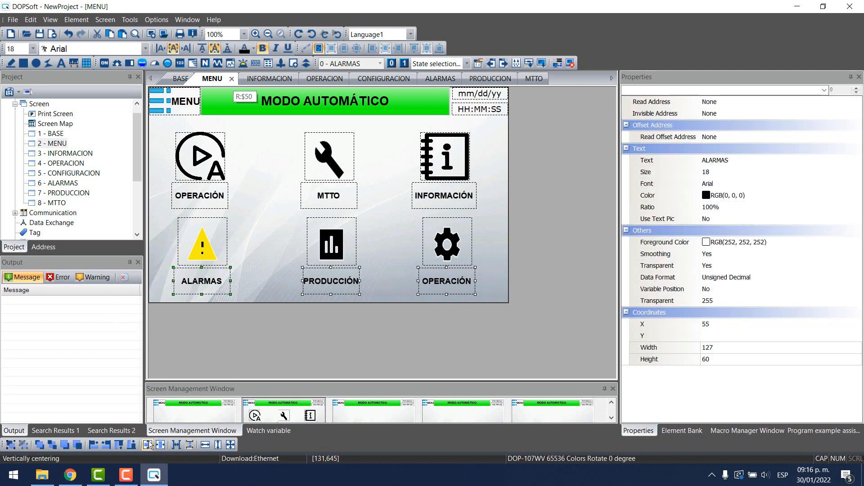
- Center the buttons and labels horizontally within each of the three menu columns, working from the right column to the left
{"action": "left_click_drag", "start_coordinate": [393, 320], "coordinate": [523, 128]}
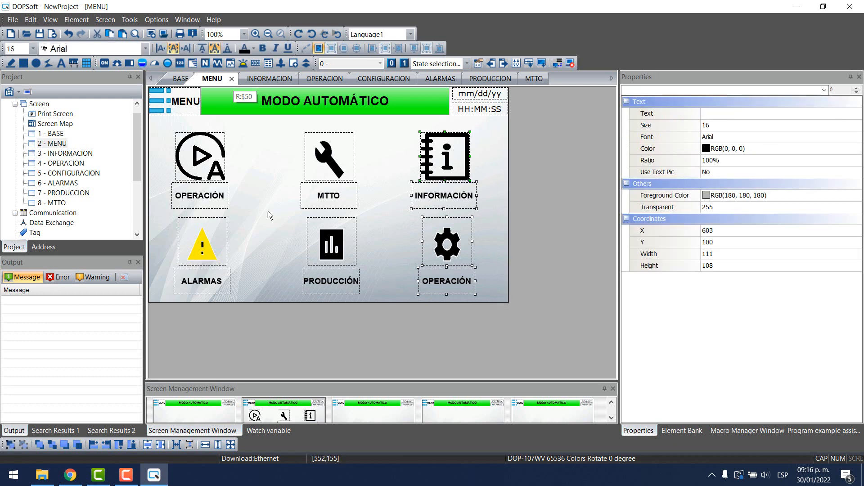
{"action": "left_click", "coordinate": [160, 446]}
{"action": "left_click_drag", "start_coordinate": [288, 302], "coordinate": [384, 132]}
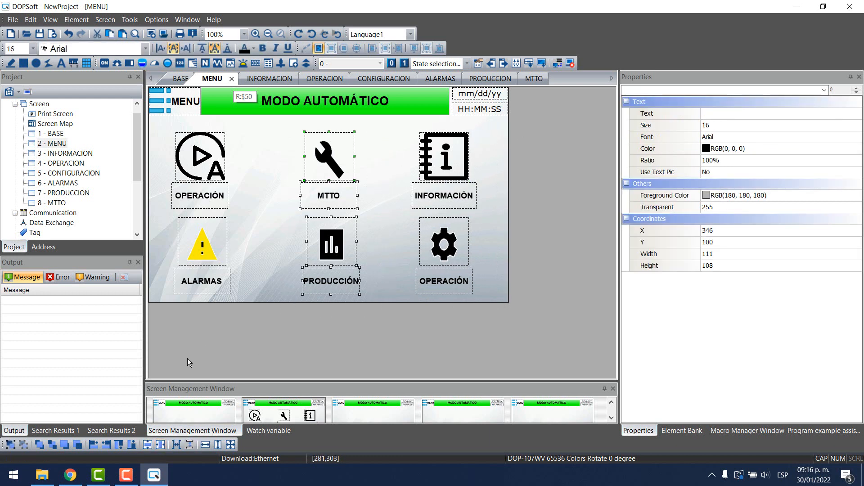
{"action": "left_click", "coordinate": [157, 446]}
{"action": "left_click_drag", "start_coordinate": [172, 303], "coordinate": [254, 137]}
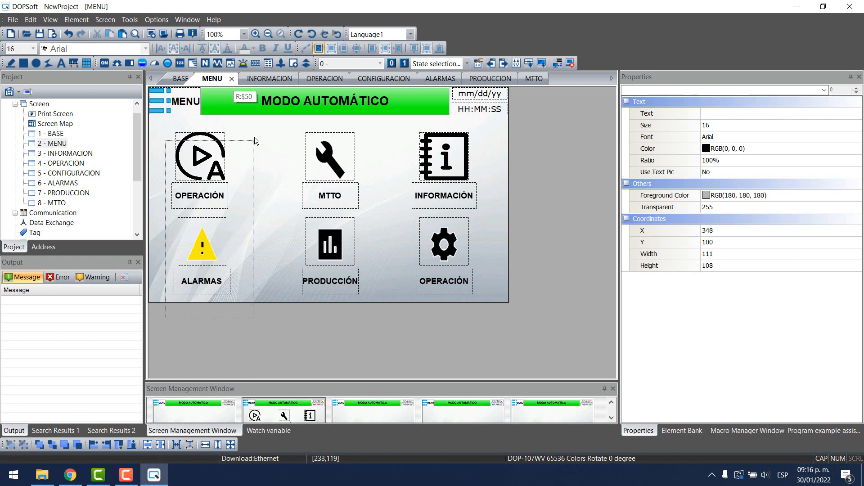
{"action": "left_click", "coordinate": [160, 446]}
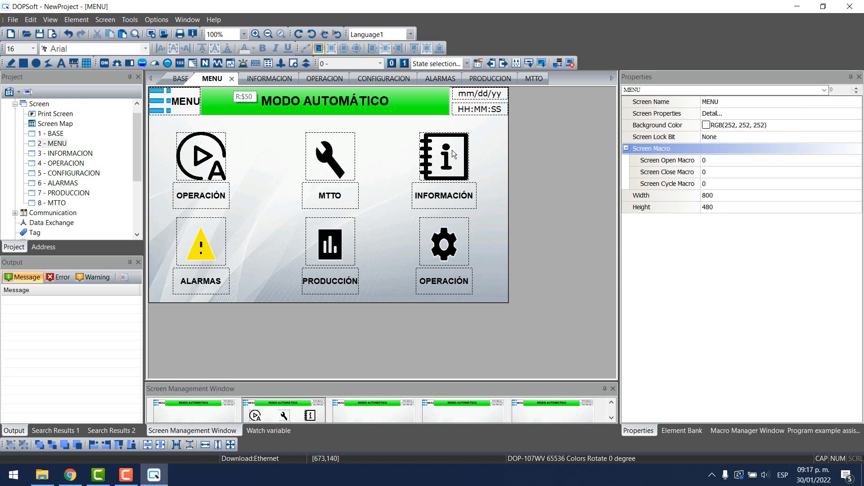
- Copy the OPERACIÓN label from MENU to the INFORMACION screen and stretch it below the header to about 798 by 101
{"action": "left_click", "coordinate": [258, 77]}
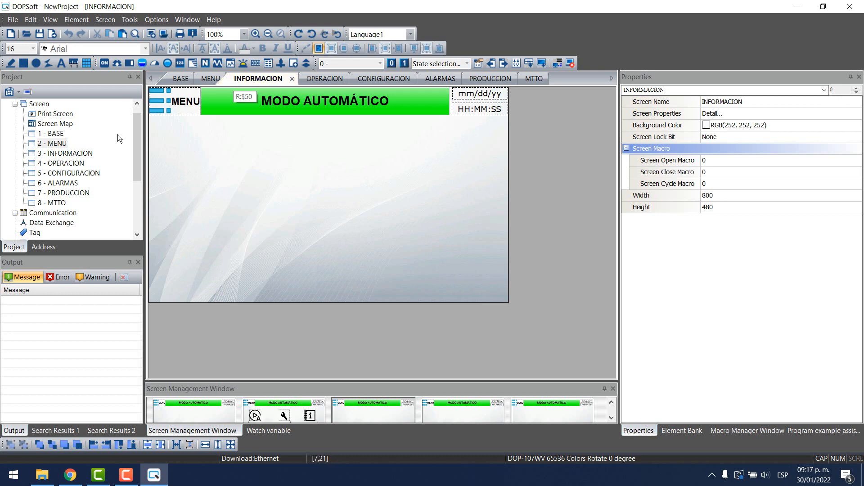
{"action": "left_click", "coordinate": [204, 77]}
{"action": "left_click", "coordinate": [207, 196]}
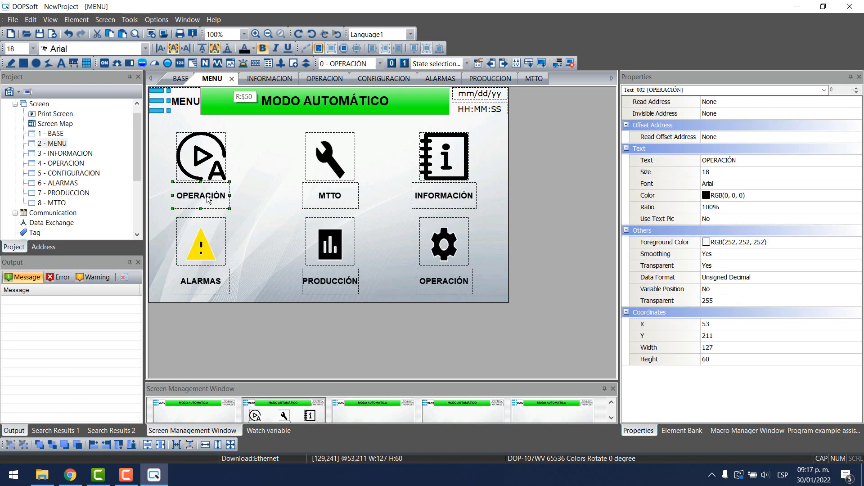
{"action": "right_click", "coordinate": [207, 200]}
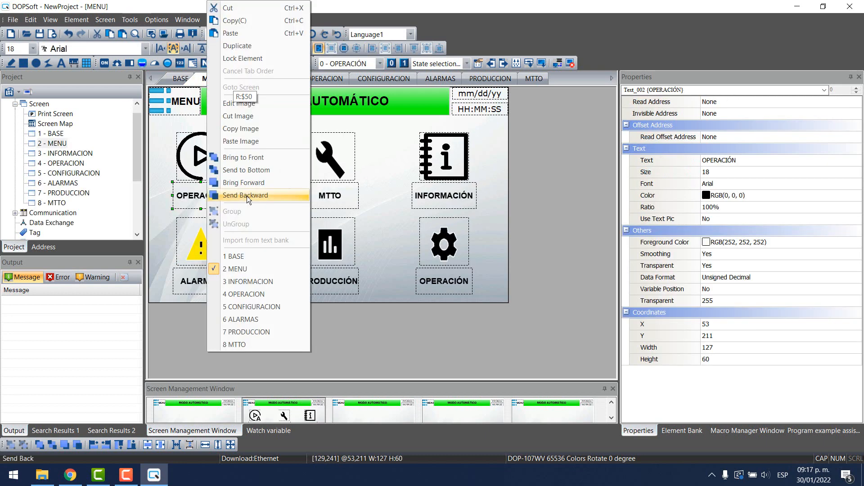
{"action": "left_click", "coordinate": [236, 20]}
{"action": "left_click", "coordinate": [271, 77]}
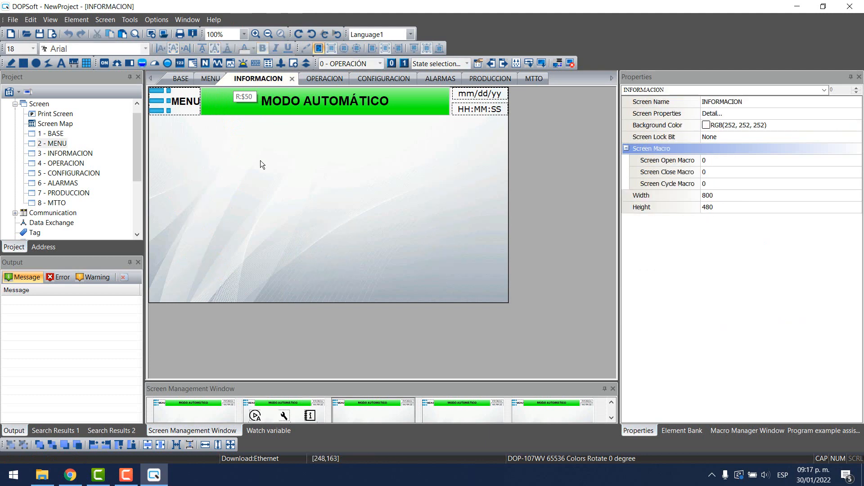
{"action": "key", "text": "ctrl+v"}
{"action": "left_click_drag", "start_coordinate": [197, 192], "coordinate": [507, 147]}
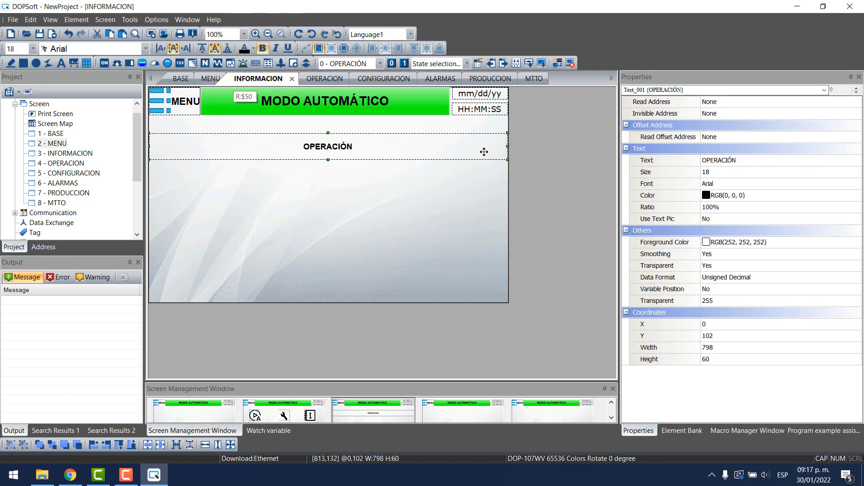
{"action": "left_click_drag", "start_coordinate": [328, 161], "coordinate": [329, 178]}
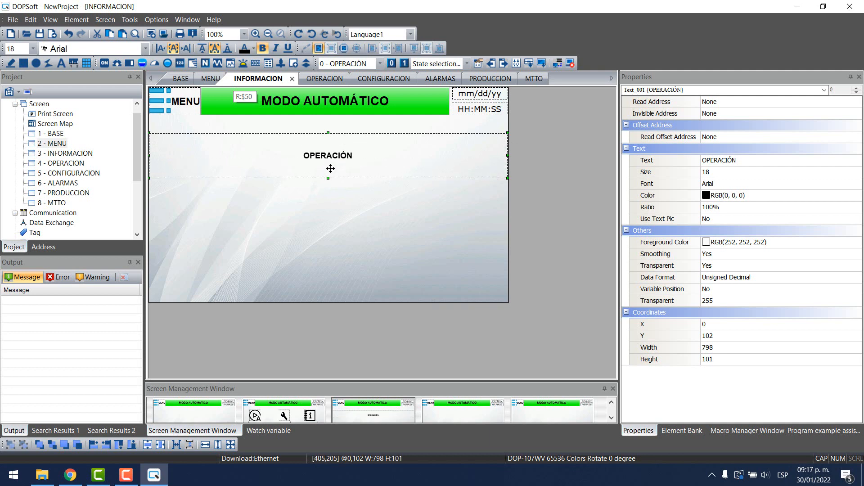
- Set the pasted label's font size to 72 and its text to INFORMACIÓN
{"action": "double_click", "coordinate": [331, 156]}
{"action": "left_click", "coordinate": [402, 85]}
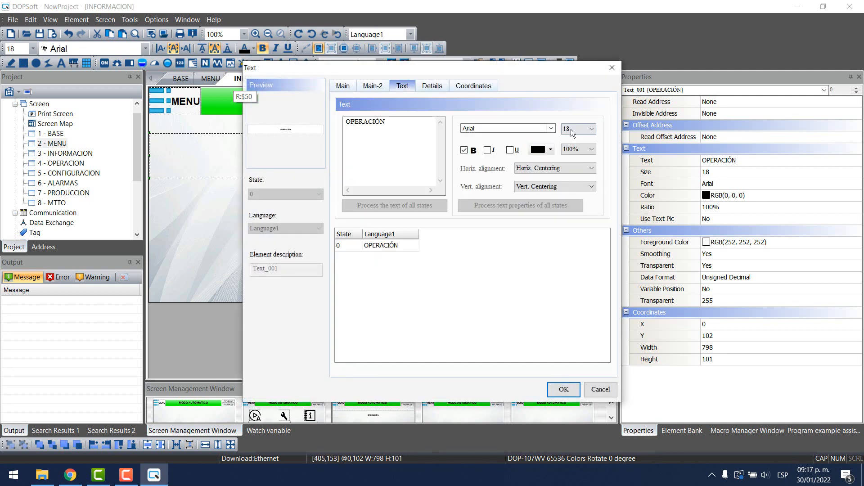
{"action": "left_click", "coordinate": [573, 130]}
{"action": "left_click", "coordinate": [566, 254]}
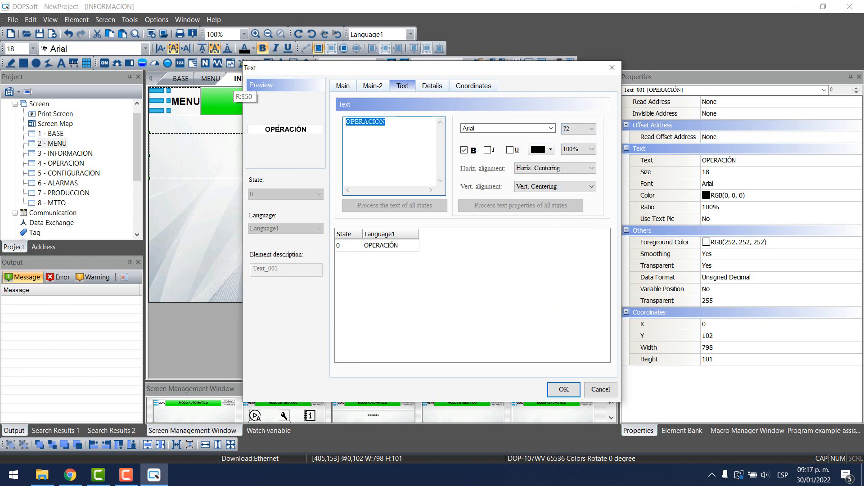
{"action": "type", "text": "INFORMACI+ON"}
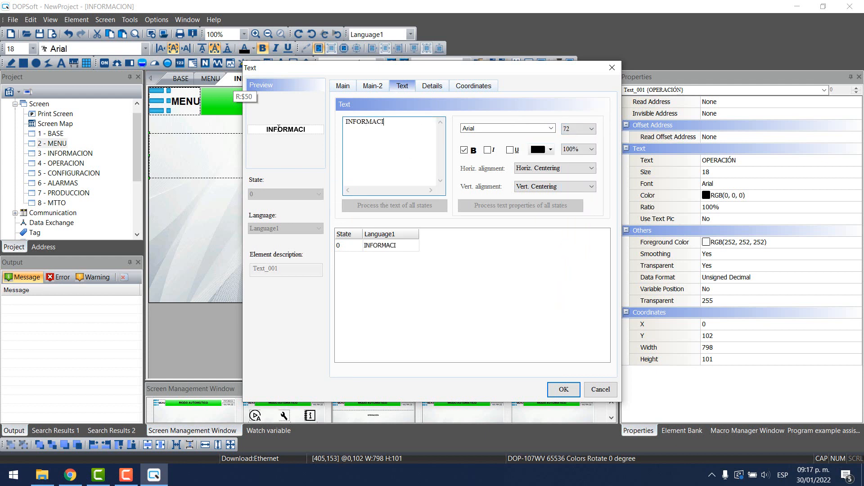
{"action": "key", "text": "BackSpace"}
{"action": "key", "text": "BackSpace"}
{"action": "key", "text": "BackSpace"}
{"action": "type", "text": "ÓN"}
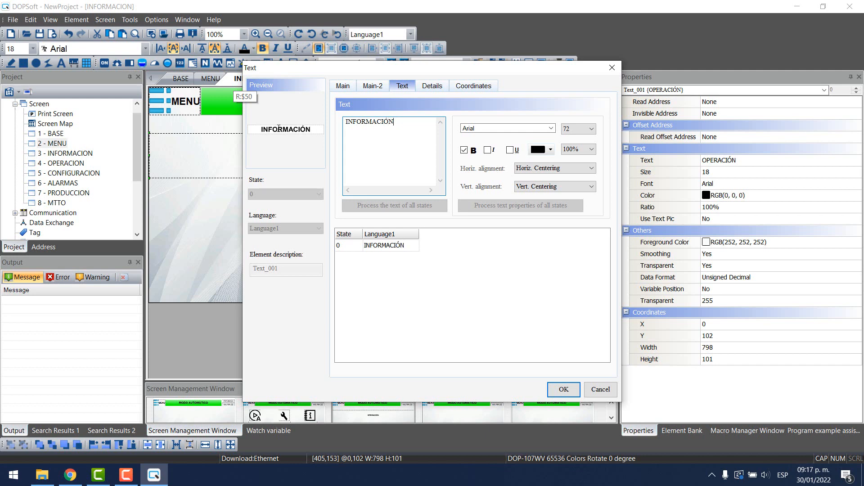
{"action": "left_click", "coordinate": [563, 390]}
- Copy the INFORMACIÓN title to the OPERACION screen and change its text to OPERACIÓN
{"action": "left_click", "coordinate": [387, 155]}
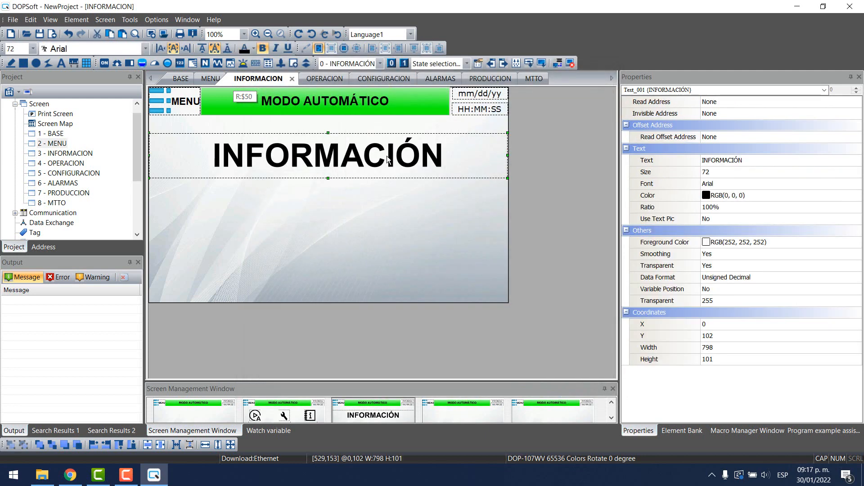
{"action": "left_click", "coordinate": [315, 79]}
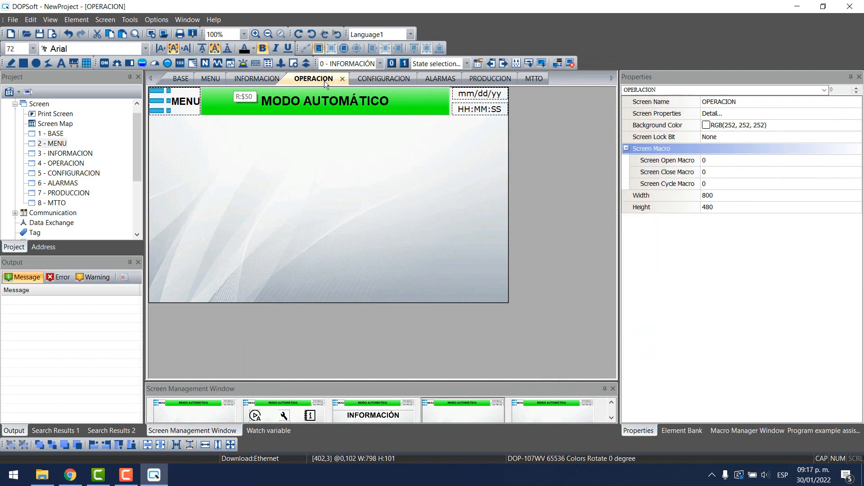
{"action": "key", "text": "ctrl+v"}
{"action": "double_click", "coordinate": [320, 149]}
{"action": "left_click", "coordinate": [399, 86]}
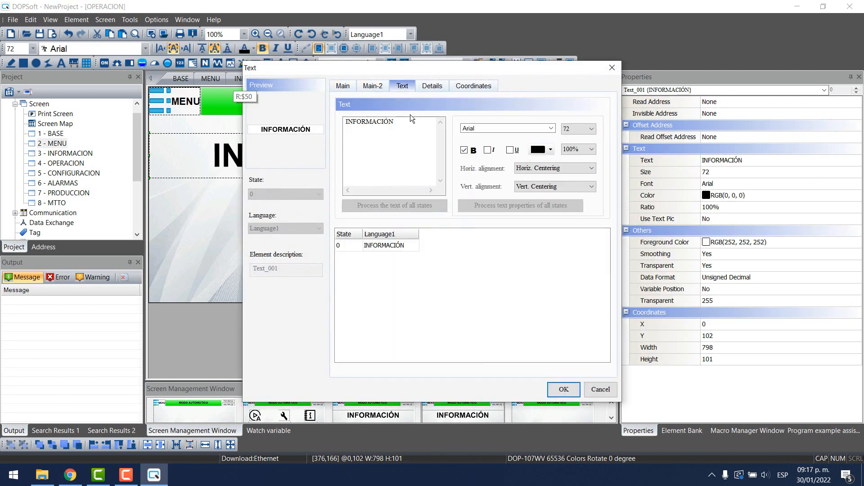
{"action": "type", "text": "OPERACIÓN"}
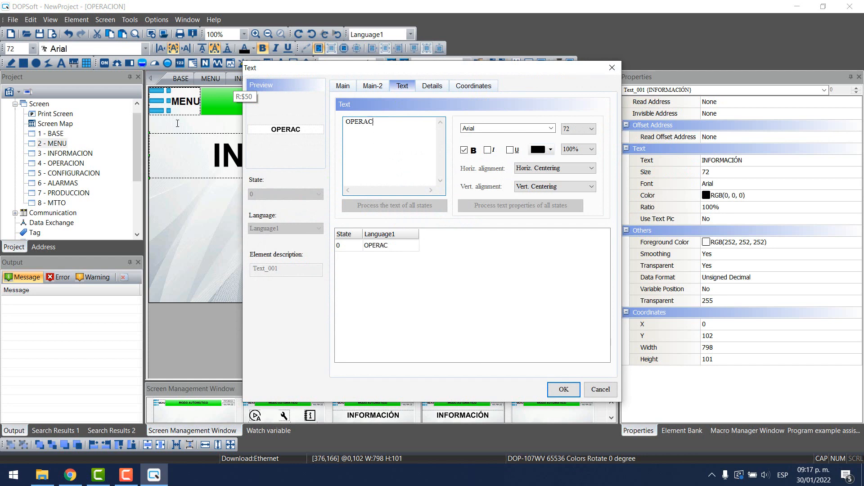
{"action": "left_click", "coordinate": [564, 389]}
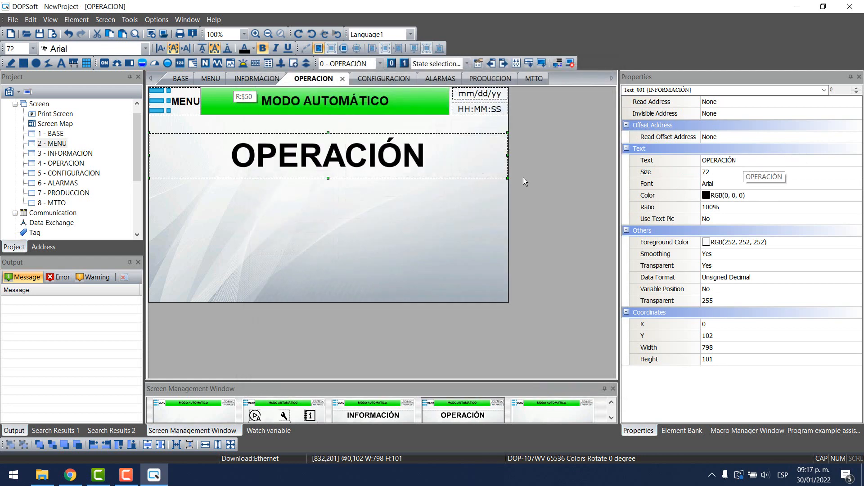
- Open the CONFIGURACION screen and show its properties
{"action": "left_click", "coordinate": [387, 77]}
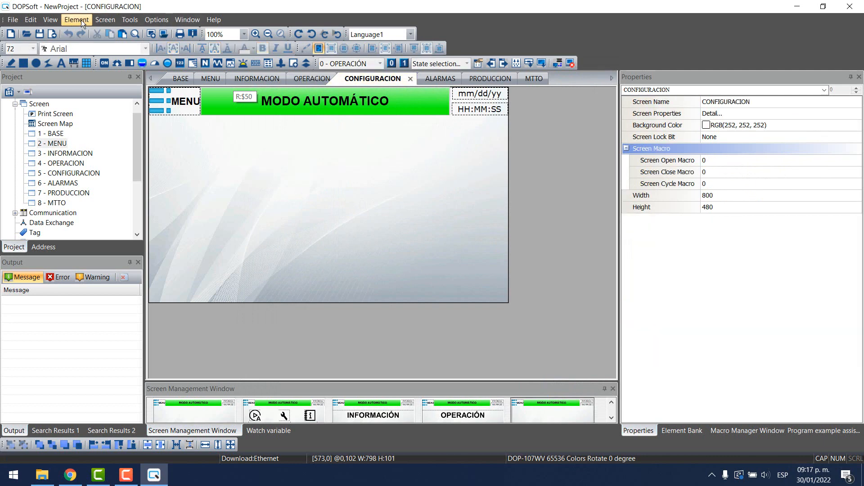
{"action": "left_click", "coordinate": [47, 19]}
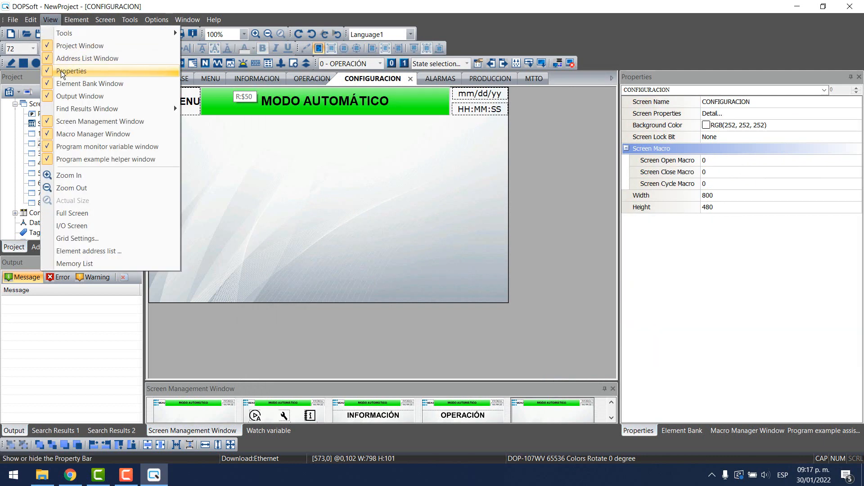
{"action": "left_click", "coordinate": [640, 432]}
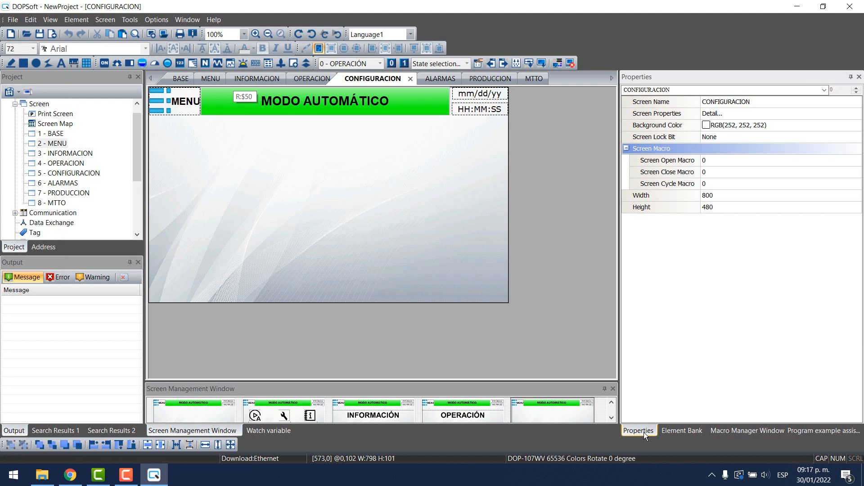
- Paste the copied INFORMACIÓN title onto the CONFIGURACION screen and change its text to CONFIGURACIÓN
{"action": "left_click", "coordinate": [301, 167]}
{"action": "key", "text": "ctrl+v"}
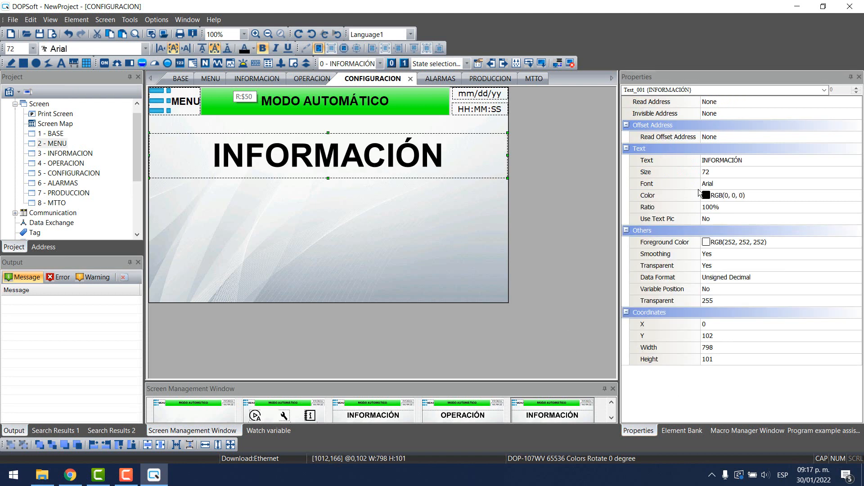
{"action": "left_click", "coordinate": [734, 160]}
{"action": "type", "text": "CONFI"}
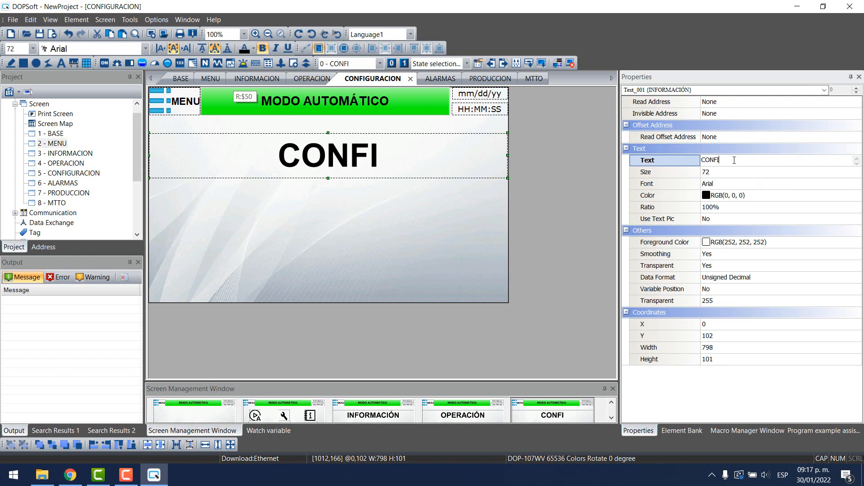
{"action": "type", "text": "GURACIÓN"}
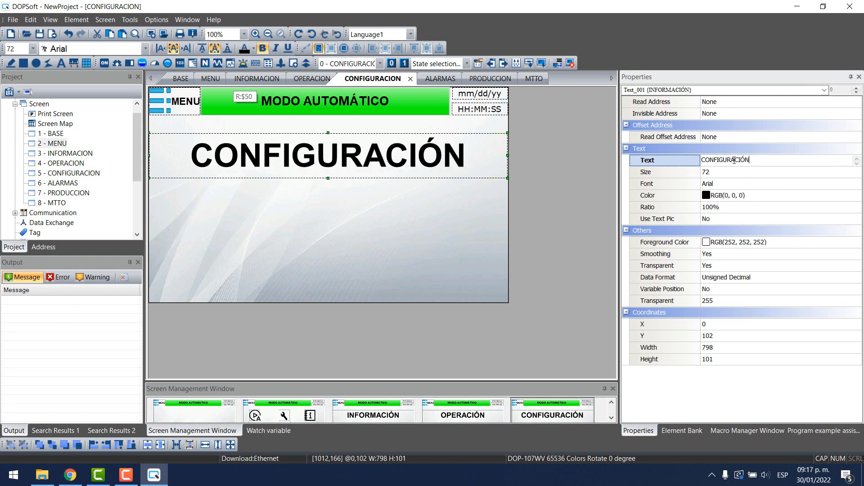
- Paste the copied title onto the ALARMAS screen and change its text to ALARMAS
{"action": "left_click", "coordinate": [436, 82]}
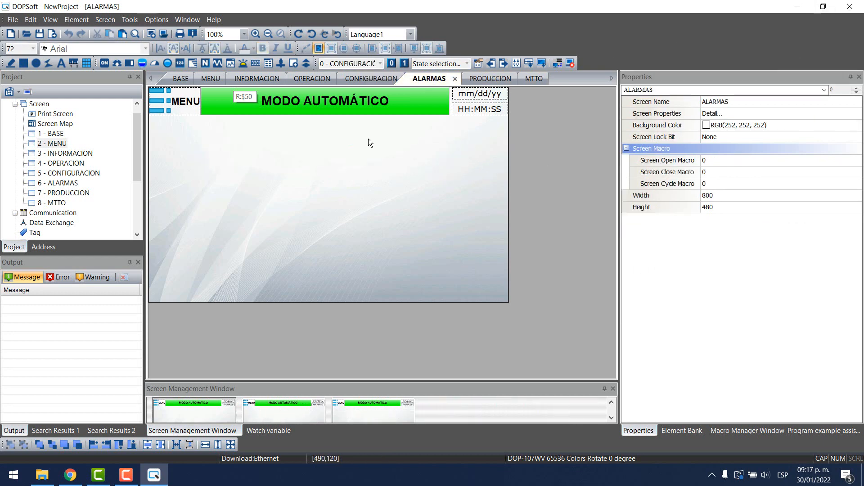
{"action": "key", "text": "ctrl+v"}
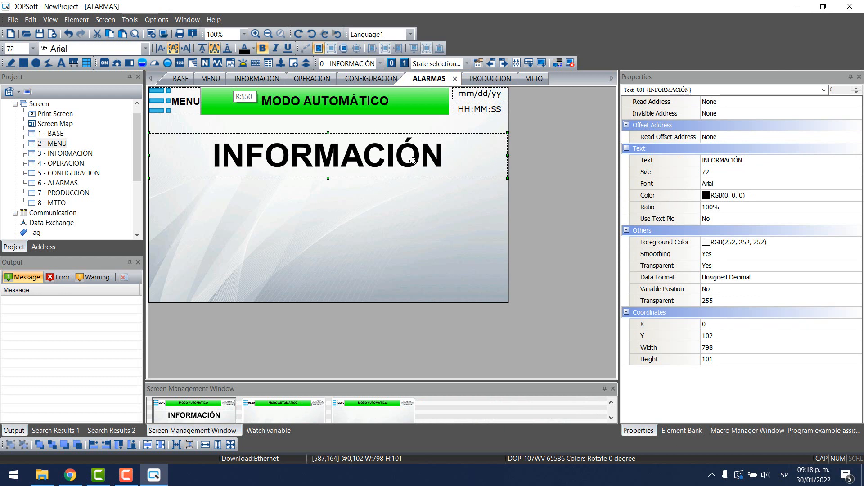
{"action": "left_click", "coordinate": [748, 158]}
{"action": "type", "text": "ALARMAS"}
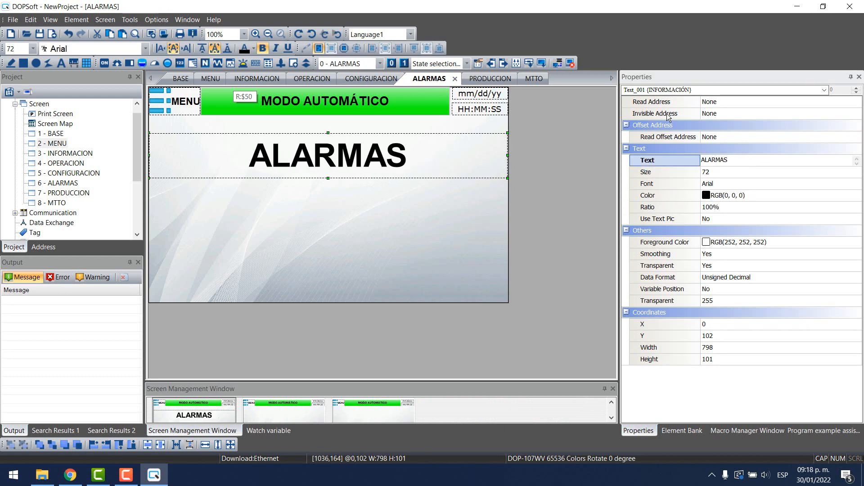
- Paste the copied title onto the PRODUCCION screen and change its text to PRODUCCIÓN
{"action": "left_click", "coordinate": [490, 78]}
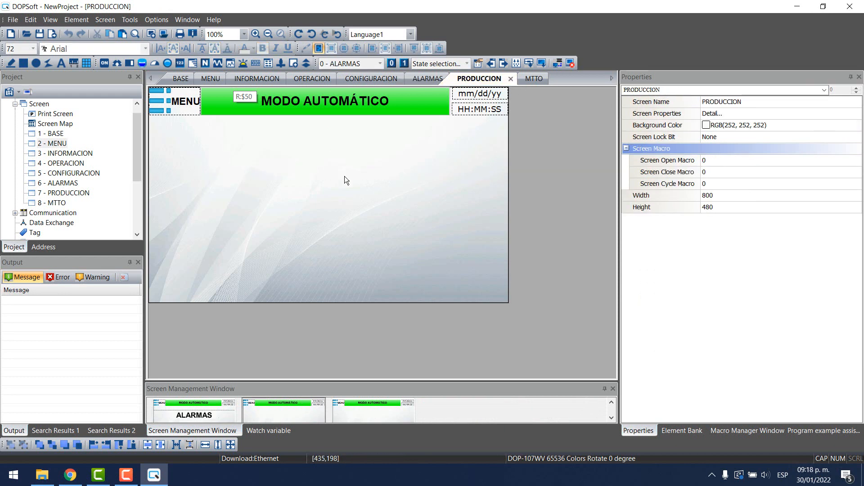
{"action": "key", "text": "ctrl+v"}
{"action": "left_click", "coordinate": [726, 161]}
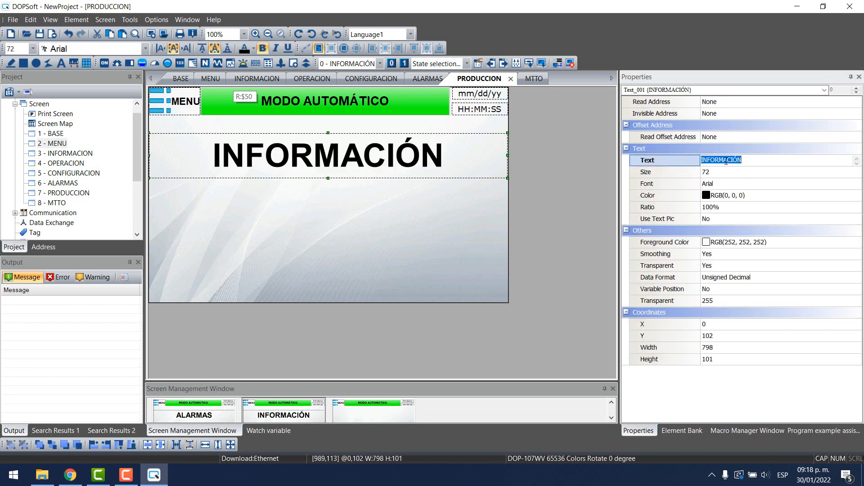
{"action": "type", "text": "PRODUCCIÓN"}
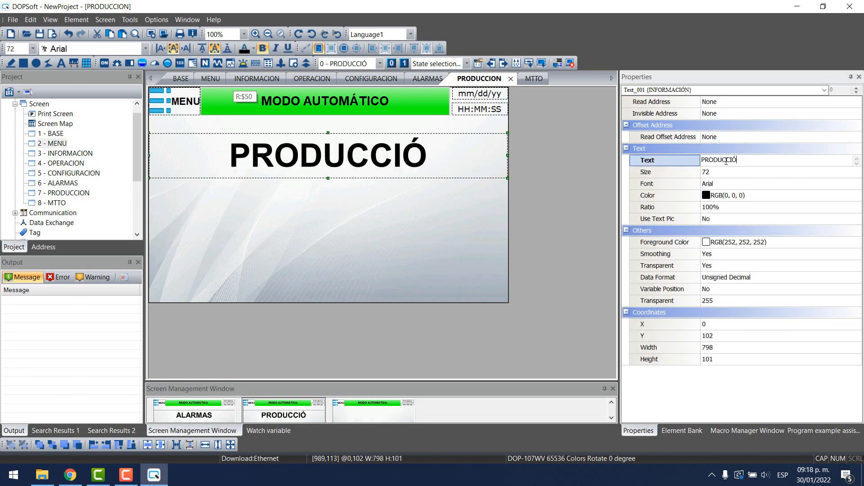
- Paste the copied title onto the MTTO screen and change its text to MTTO
{"action": "left_click", "coordinate": [535, 79]}
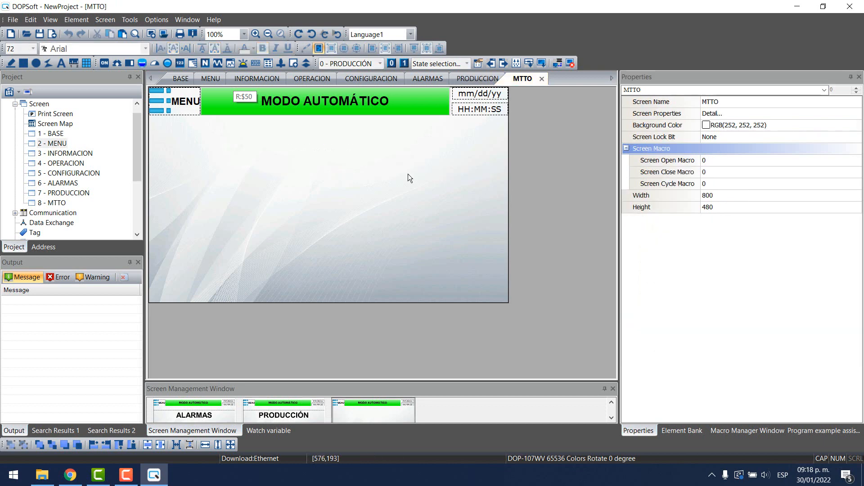
{"action": "key", "text": "ctrl+v"}
{"action": "left_click", "coordinate": [726, 160]}
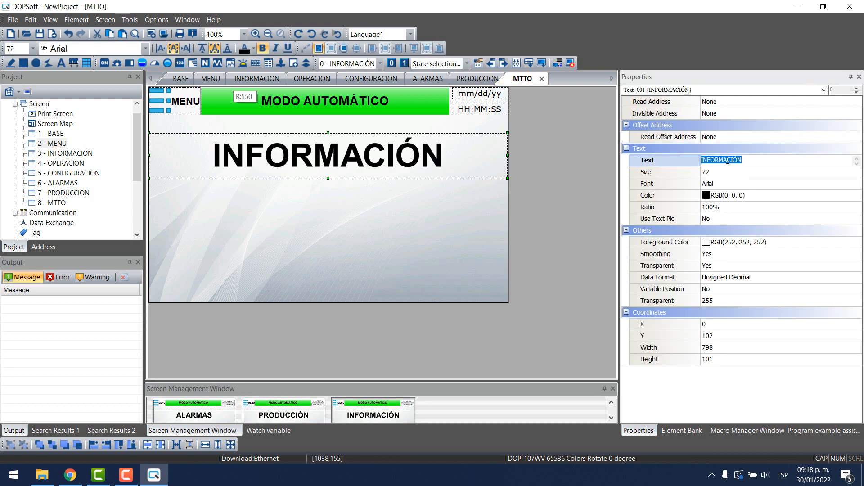
{"action": "type", "text": "MTTO"}
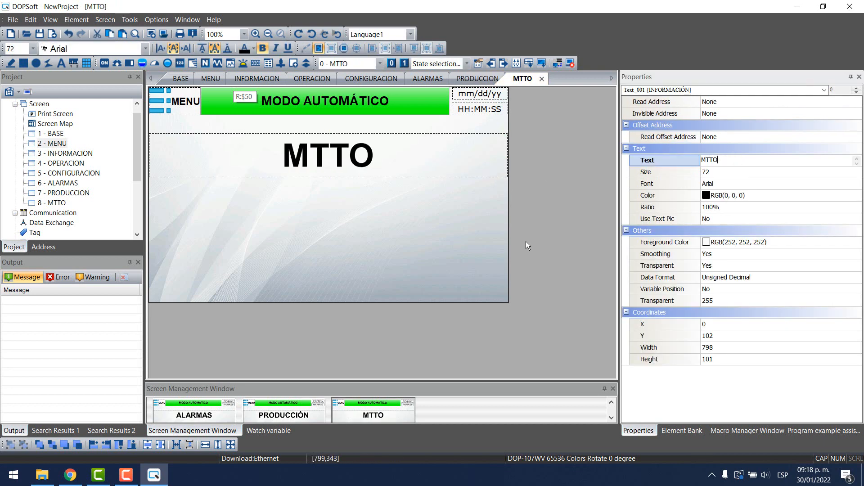
{"action": "left_click", "coordinate": [526, 242]}
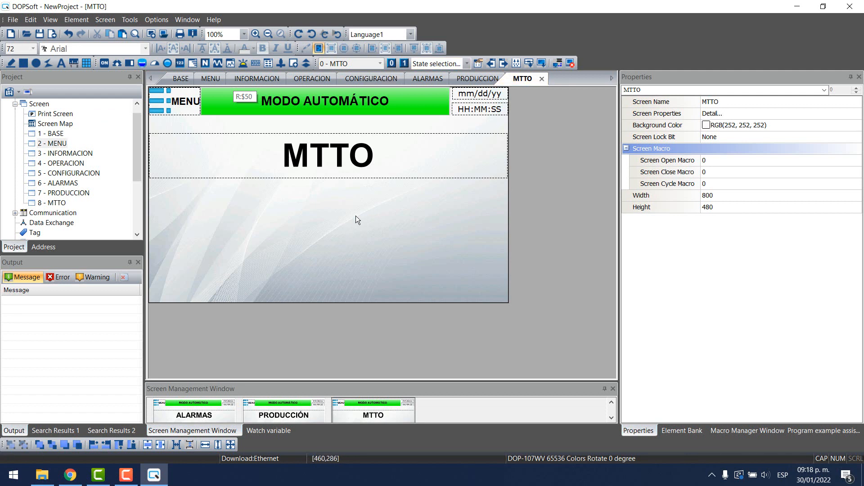
- Run the offline simulation and test the OPERACIÓN, MTTO and INFORMACIÓN buttons, returning to the menu after each
{"action": "left_click", "coordinate": [569, 66]}
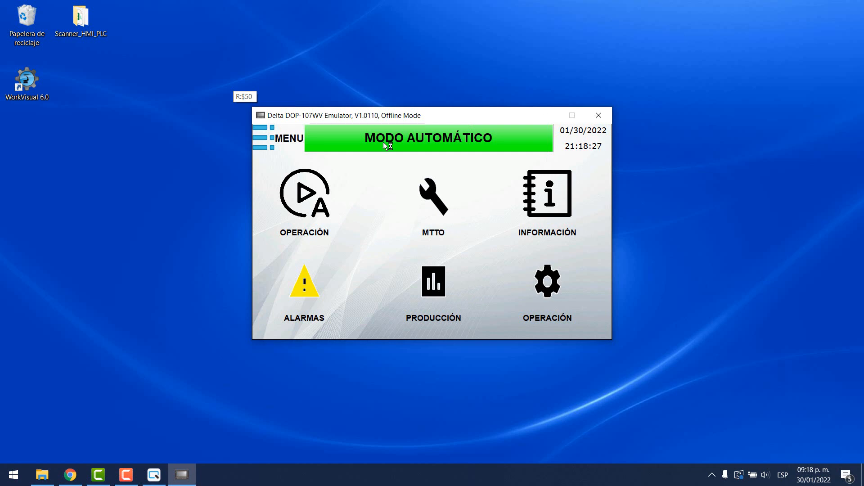
{"action": "left_click", "coordinate": [309, 197]}
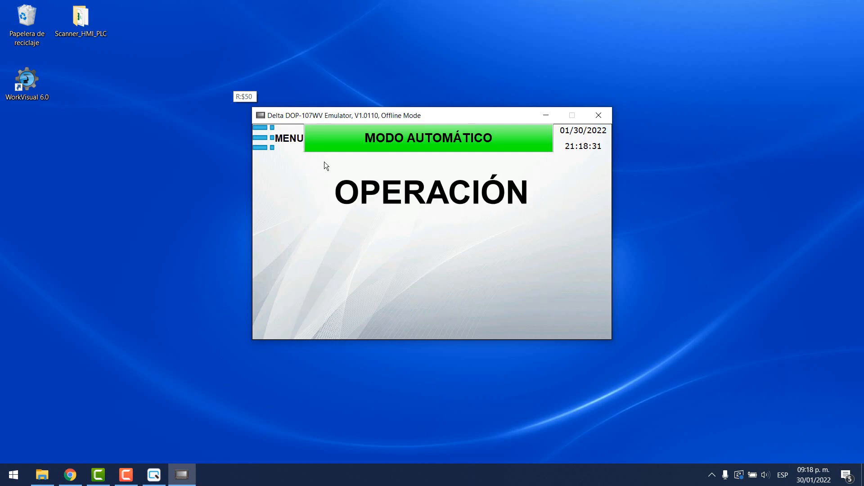
{"action": "left_click", "coordinate": [268, 145]}
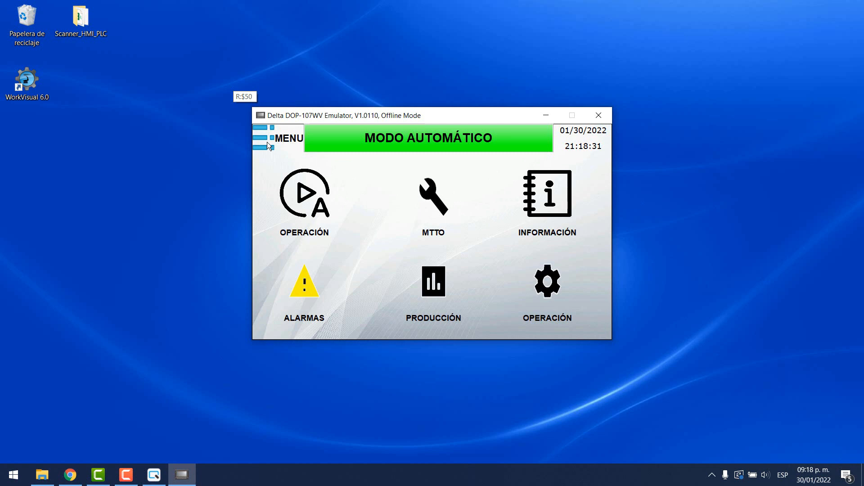
{"action": "left_click", "coordinate": [431, 195]}
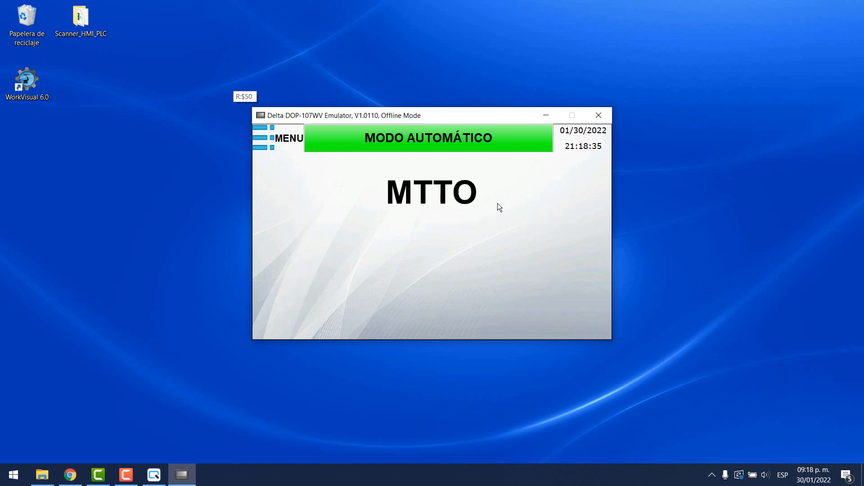
{"action": "left_click", "coordinate": [275, 151]}
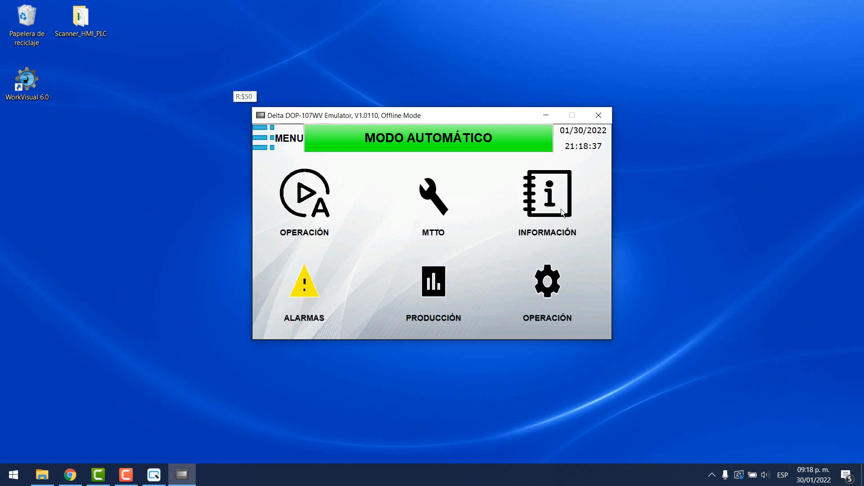
{"action": "left_click", "coordinate": [561, 209]}
{"action": "left_click", "coordinate": [270, 144]}
- Test the ALARMAS, PRODUCCIÓN and gear buttons in the emulator, returning to the menu after each, and close the emulator
{"action": "left_click", "coordinate": [306, 280]}
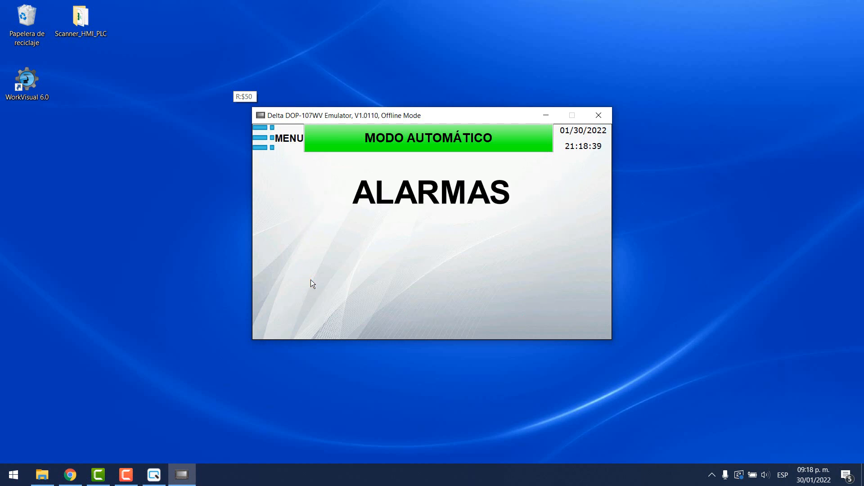
{"action": "left_click", "coordinate": [272, 142]}
{"action": "left_click", "coordinate": [445, 281]}
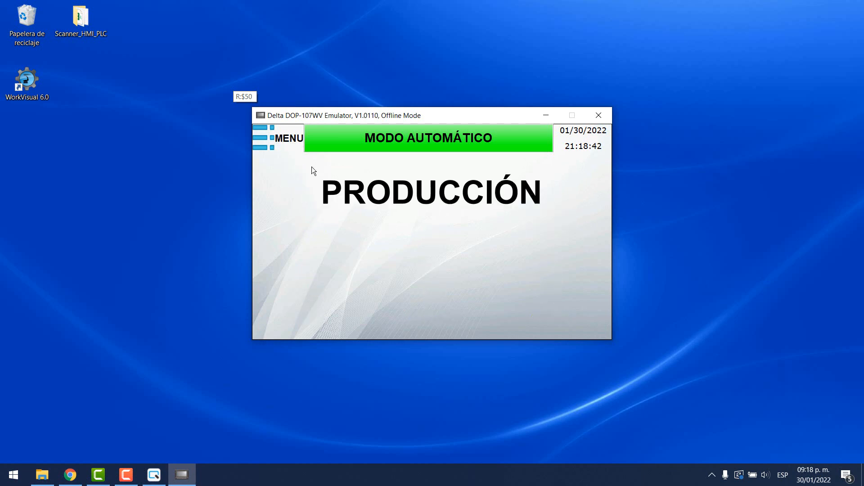
{"action": "left_click", "coordinate": [264, 139]}
{"action": "left_click", "coordinate": [553, 296]}
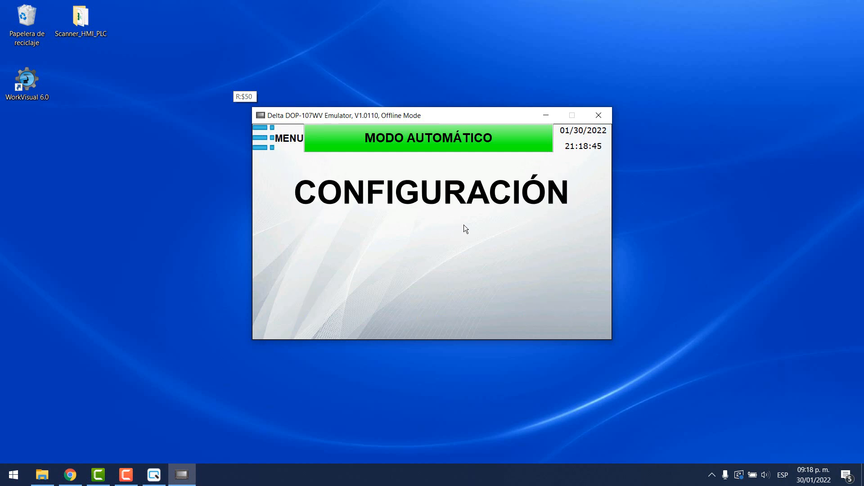
{"action": "left_click", "coordinate": [258, 138]}
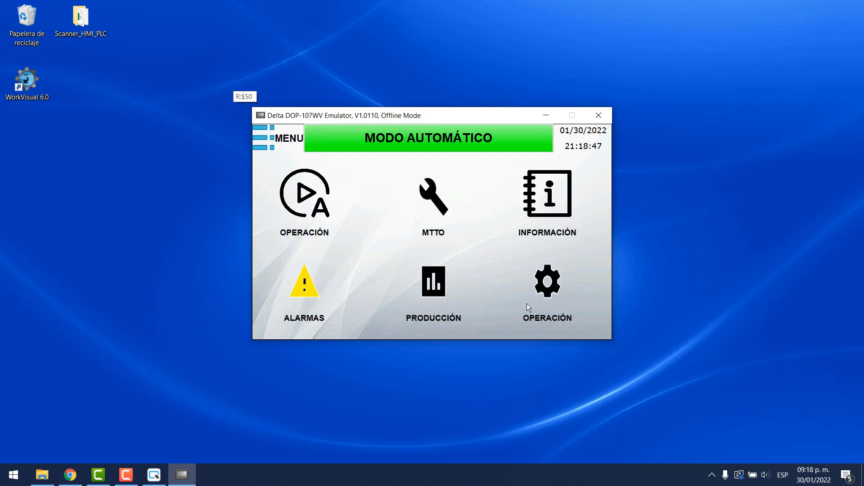
{"action": "left_click", "coordinate": [555, 291]}
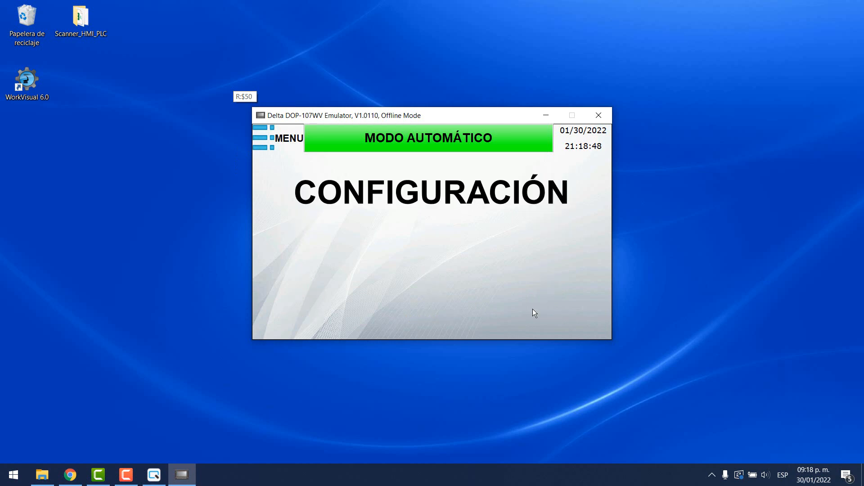
{"action": "left_click", "coordinate": [270, 143]}
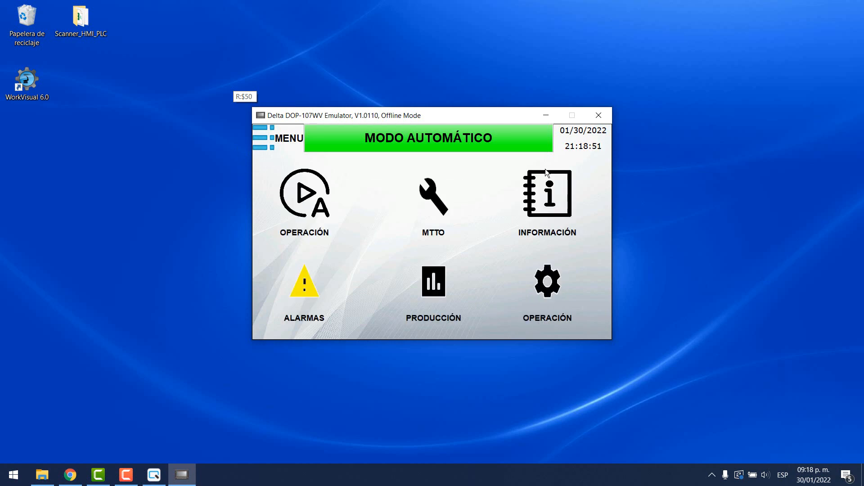
{"action": "left_click", "coordinate": [598, 116]}
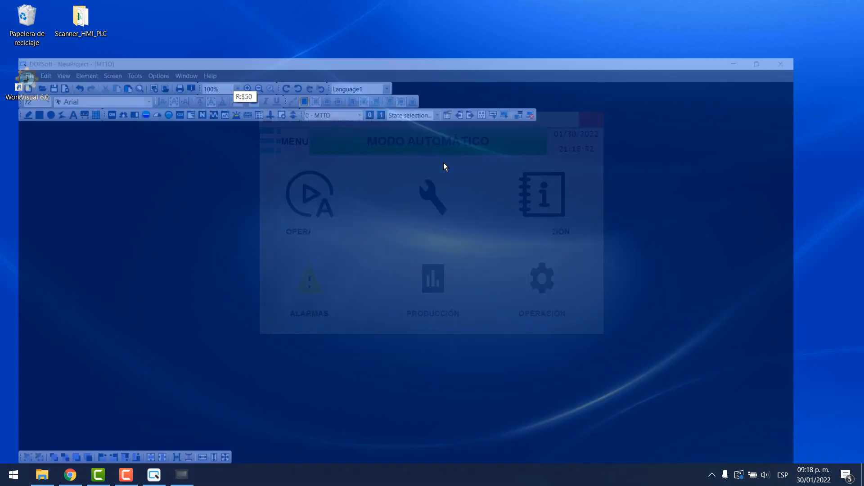
- On the MENU screen, change the text of the label below the gear button to CONFIGUACIÓN
{"action": "double_click", "coordinate": [55, 143]}
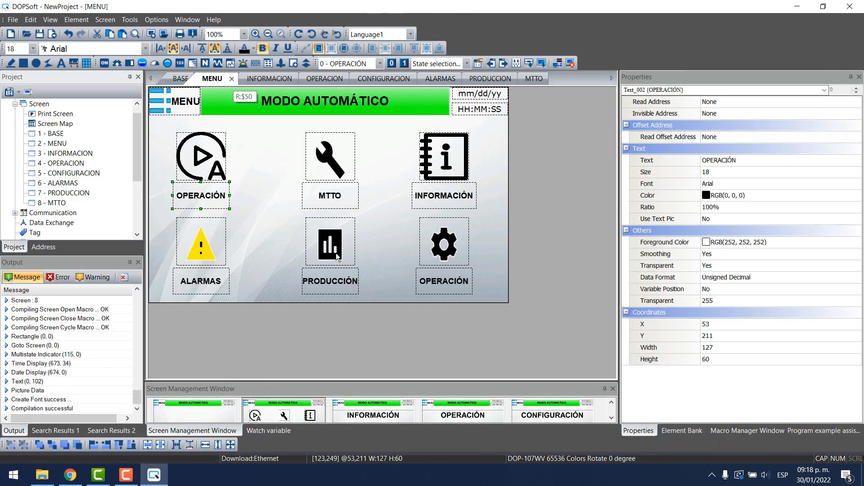
{"action": "double_click", "coordinate": [446, 280]}
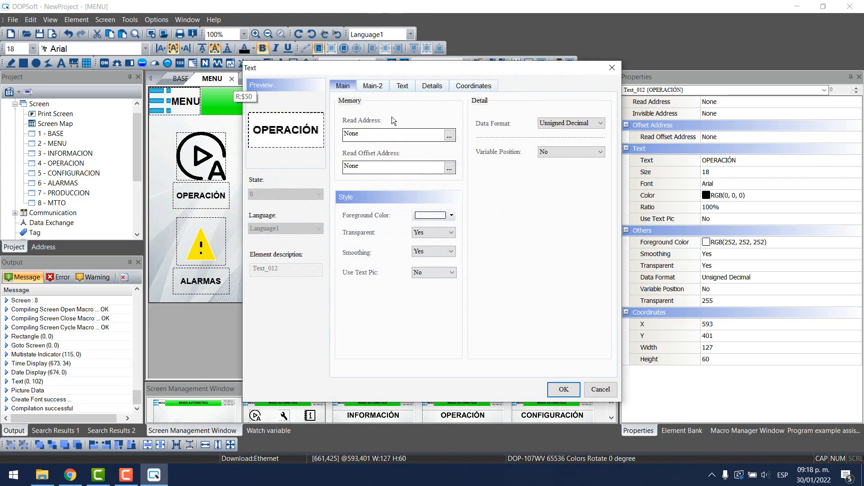
{"action": "left_click", "coordinate": [402, 86]}
{"action": "double_click", "coordinate": [360, 121]}
{"action": "type", "text": "CONFIGUACIÓN"}
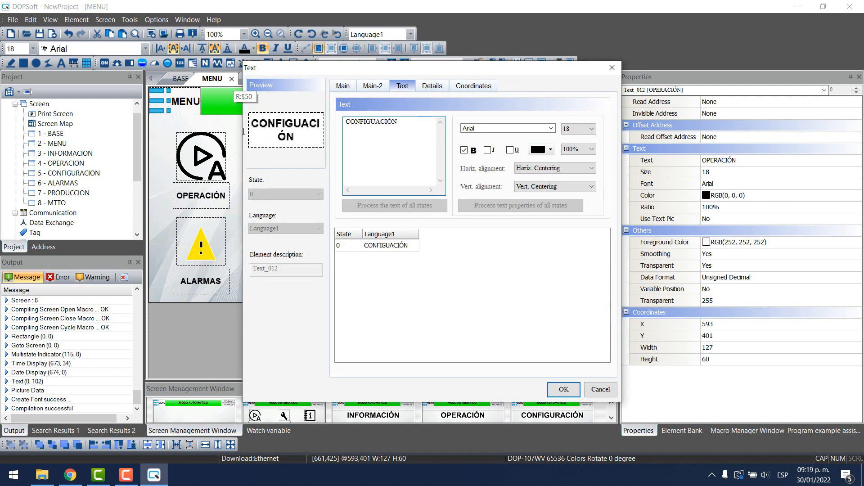
{"action": "left_click", "coordinate": [551, 390]}
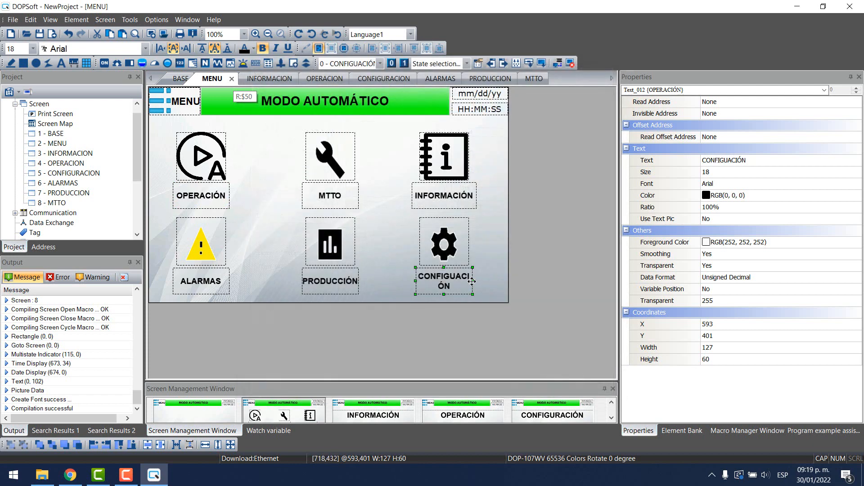
- Widen the gear button's label to about 156 so its text fits one line, and shift it left to about X 580
{"action": "left_click_drag", "start_coordinate": [472, 280], "coordinate": [486, 281]}
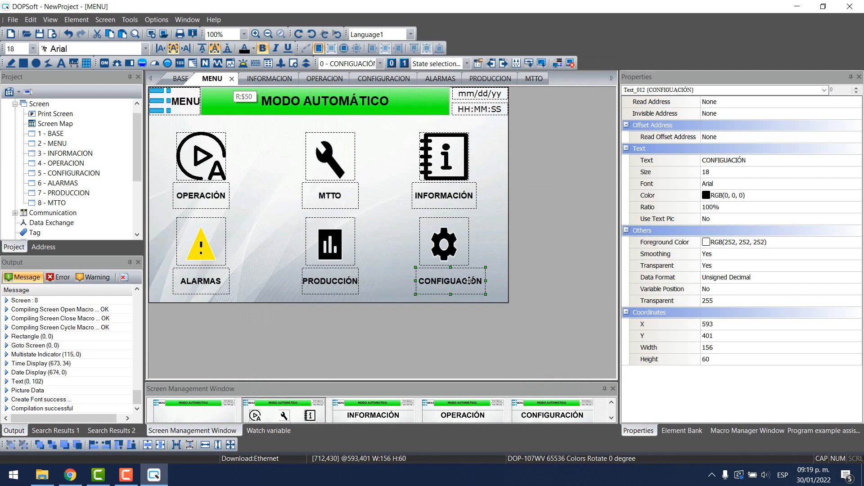
{"action": "key", "text": "Left"}
{"action": "key", "text": "Left"}
{"action": "key", "text": "Left"}
{"action": "key", "text": "Left"}
{"action": "key", "text": "Left"}
{"action": "key", "text": "Left"}
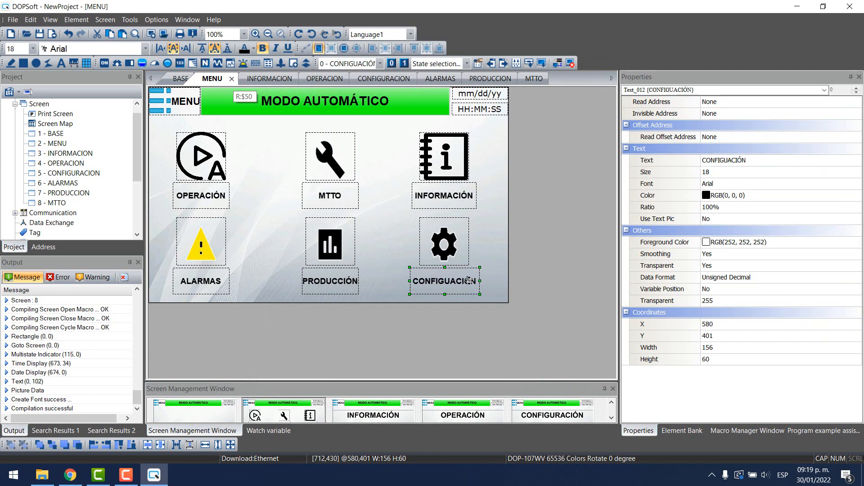
- Centre the information and gear buttons and their labels horizontally on one another
{"action": "left_click_drag", "start_coordinate": [410, 329], "coordinate": [472, 143]}
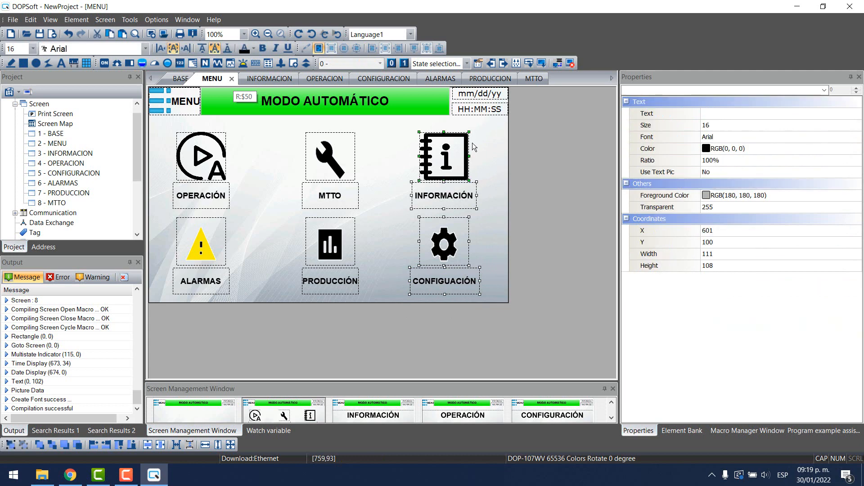
{"action": "left_click", "coordinate": [161, 444]}
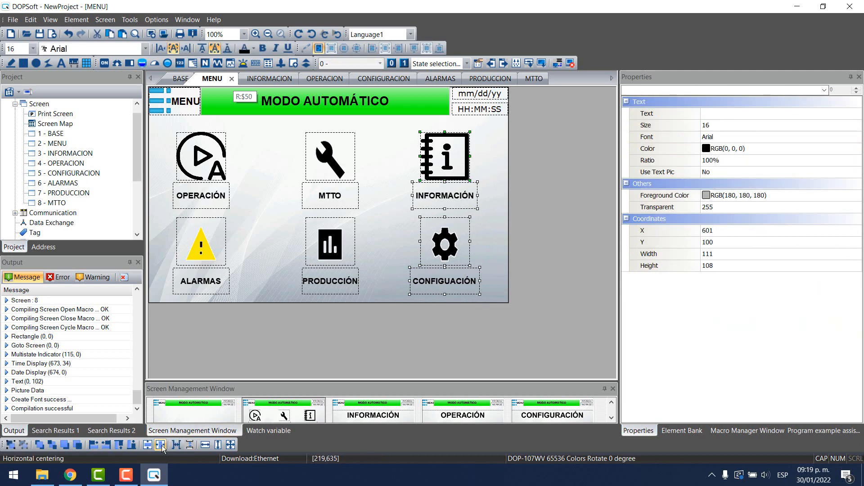
{"action": "left_click", "coordinate": [515, 340]}
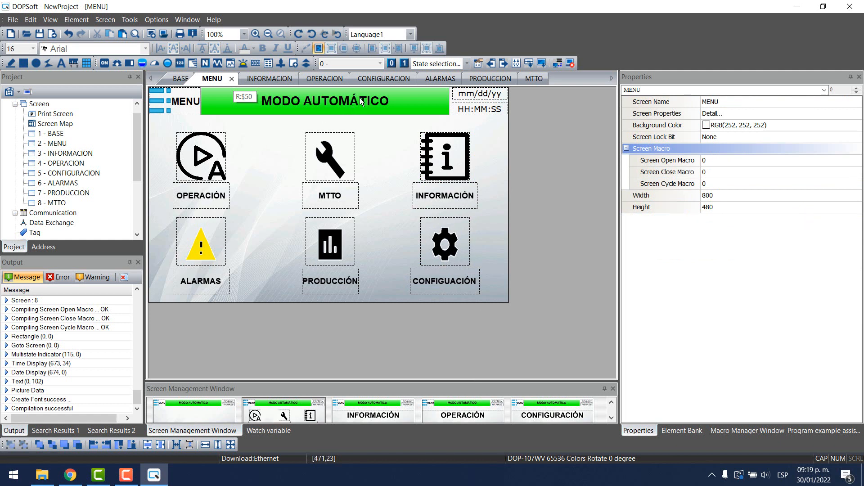
- On the BASE screen, place an Increment button about 57 × 40 just below the MENU button
{"action": "double_click", "coordinate": [57, 135]}
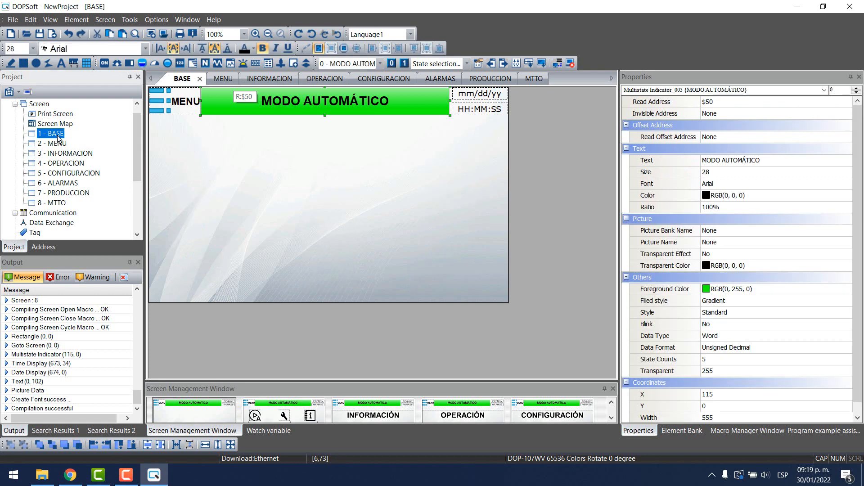
{"action": "left_click", "coordinate": [305, 161]}
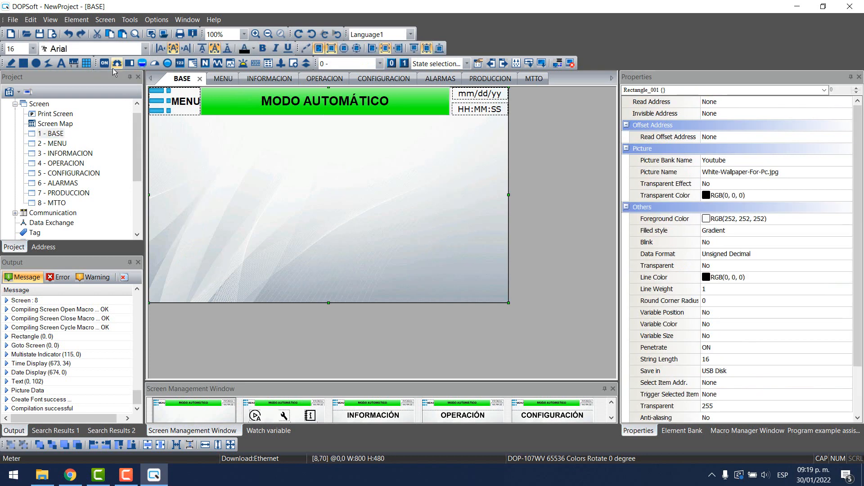
{"action": "left_click", "coordinate": [86, 20]}
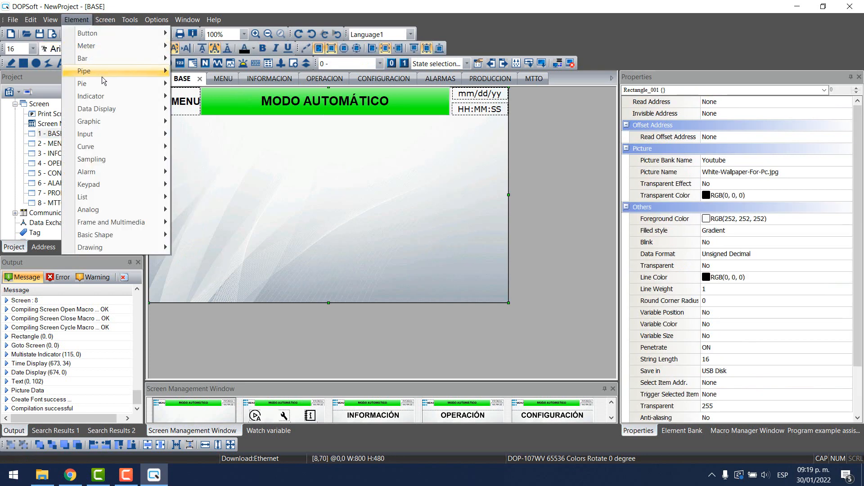
{"action": "mouse_move", "coordinate": [123, 34]}
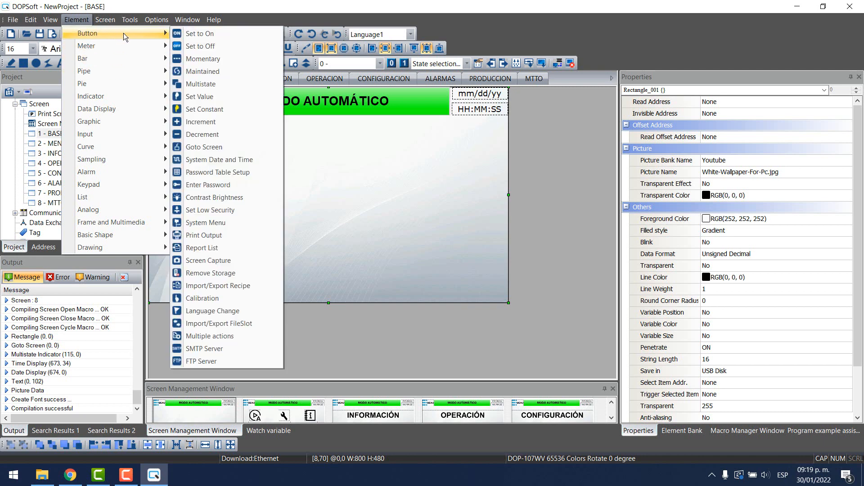
{"action": "left_click", "coordinate": [223, 122]}
{"action": "left_click_drag", "start_coordinate": [153, 121], "coordinate": [179, 139]}
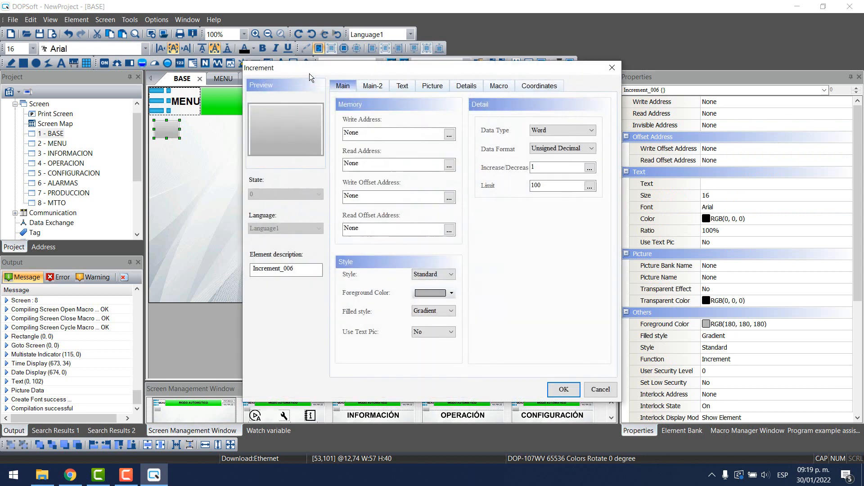
- Label the Increment button with a bold + in size 28
{"action": "left_click", "coordinate": [402, 86]}
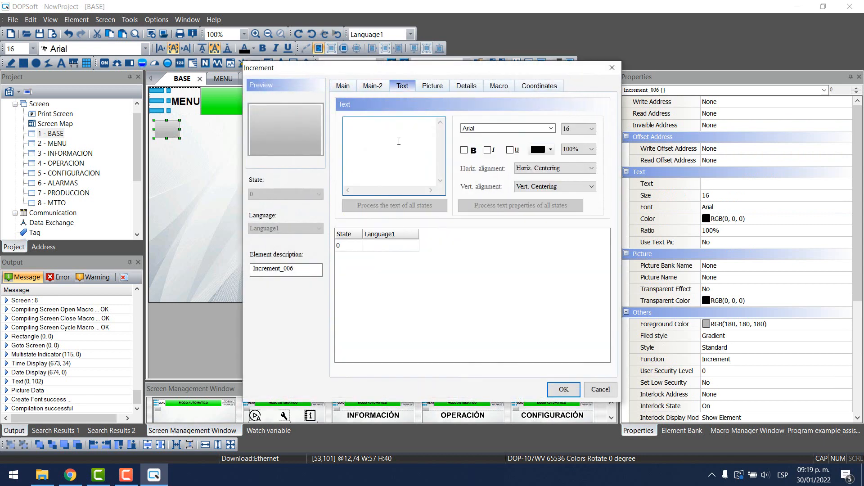
{"action": "left_click", "coordinate": [463, 150]}
{"action": "left_click", "coordinate": [578, 128]}
{"action": "left_click", "coordinate": [582, 206]}
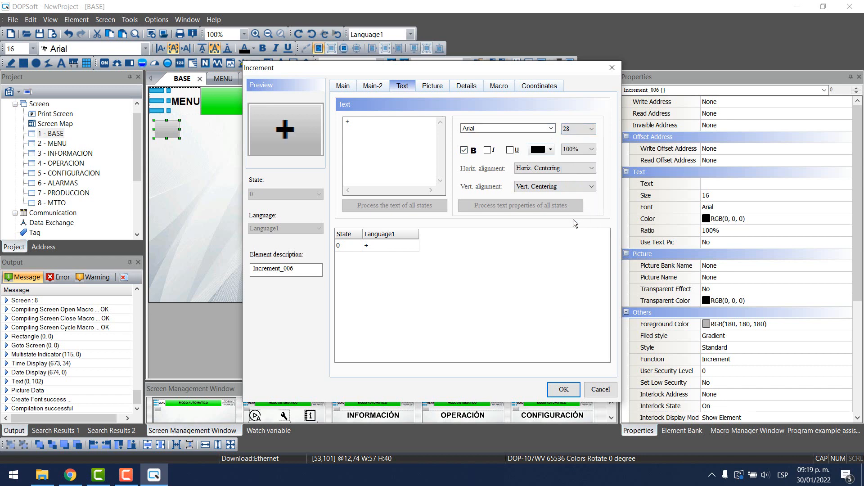
- Set the Increment button's write and read addresses to internal memory $50 and accept its settings
{"action": "left_click", "coordinate": [343, 86]}
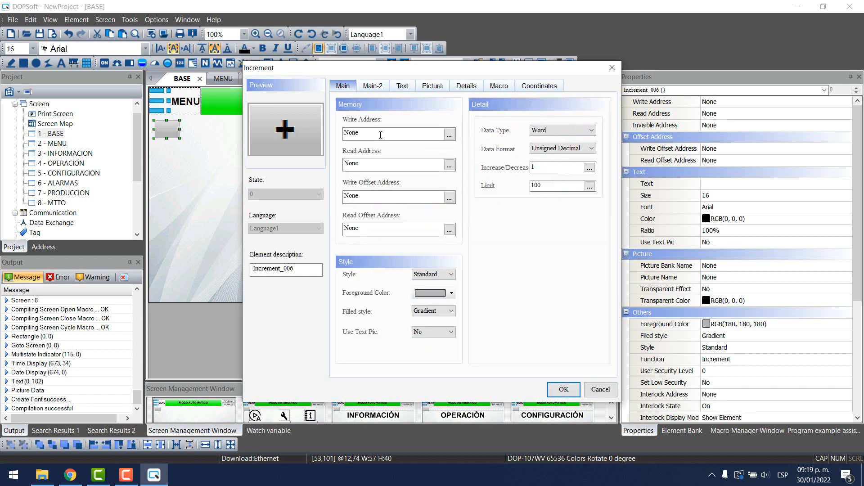
{"action": "left_click", "coordinate": [450, 135]}
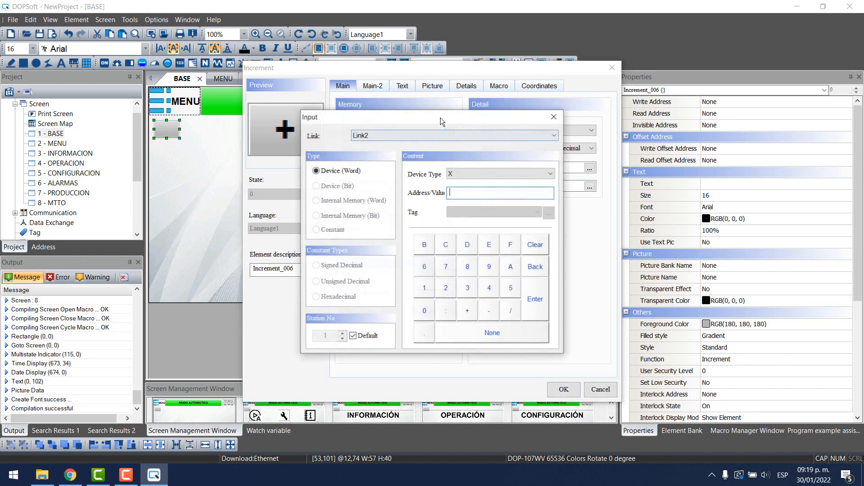
{"action": "left_click", "coordinate": [394, 136]}
{"action": "left_click", "coordinate": [377, 148]}
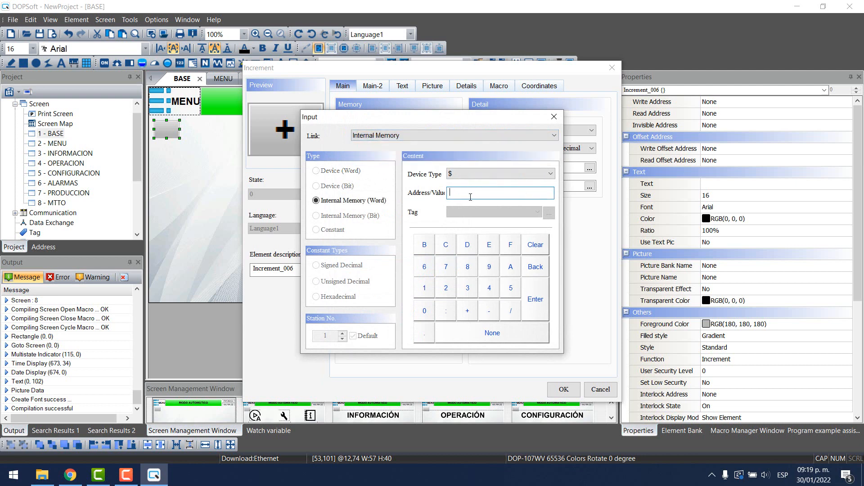
{"action": "left_click", "coordinate": [534, 299]}
{"action": "right_click", "coordinate": [346, 133]}
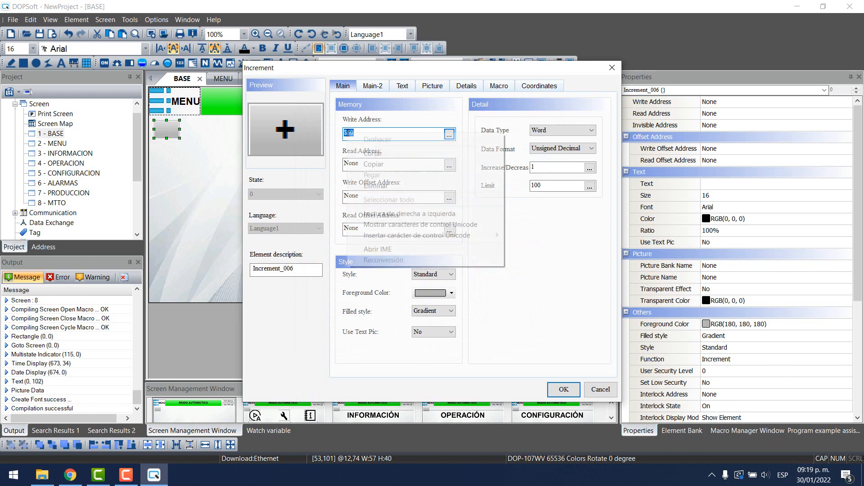
{"action": "left_click", "coordinate": [373, 165]}
{"action": "left_click_drag", "start_coordinate": [367, 165], "coordinate": [318, 168]}
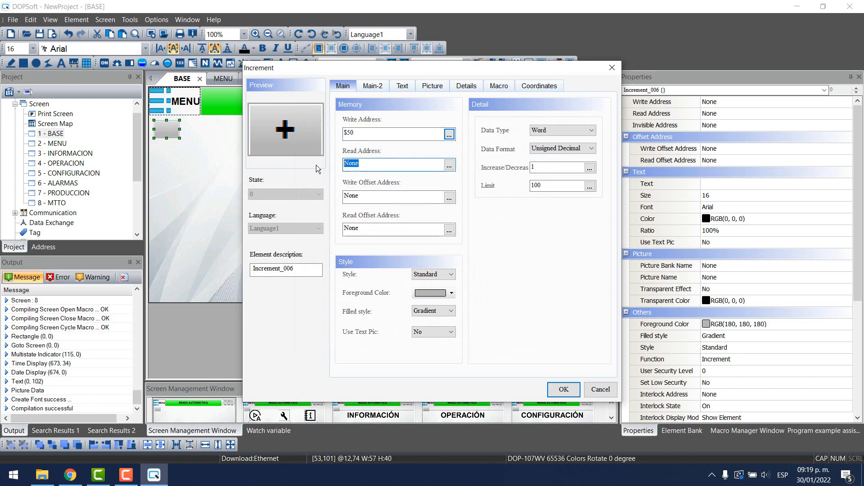
{"action": "right_click", "coordinate": [353, 164]}
{"action": "left_click", "coordinate": [373, 210]}
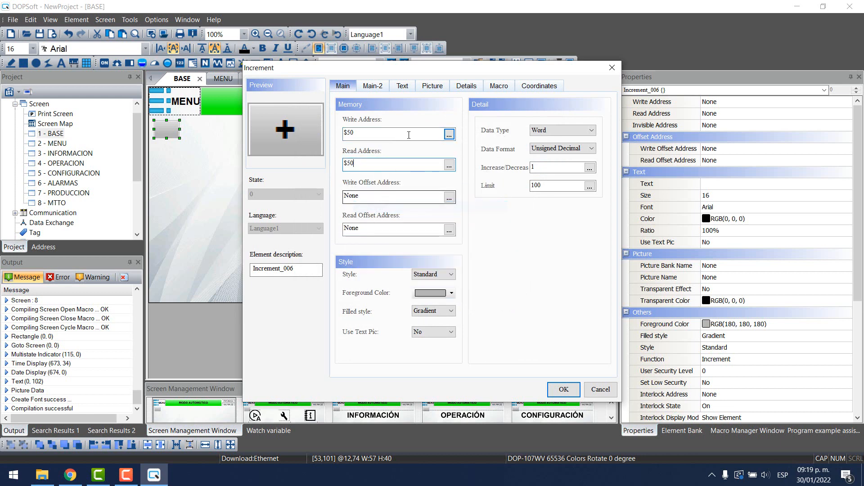
{"action": "left_click", "coordinate": [563, 389]}
- Place a Decrement button about 57 × 42 directly below the + button and open its settings
{"action": "left_click", "coordinate": [76, 19]}
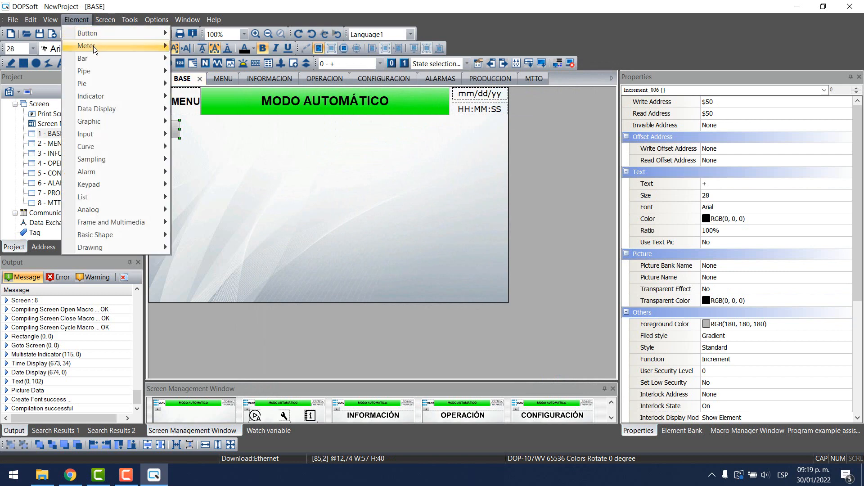
{"action": "mouse_move", "coordinate": [110, 35]}
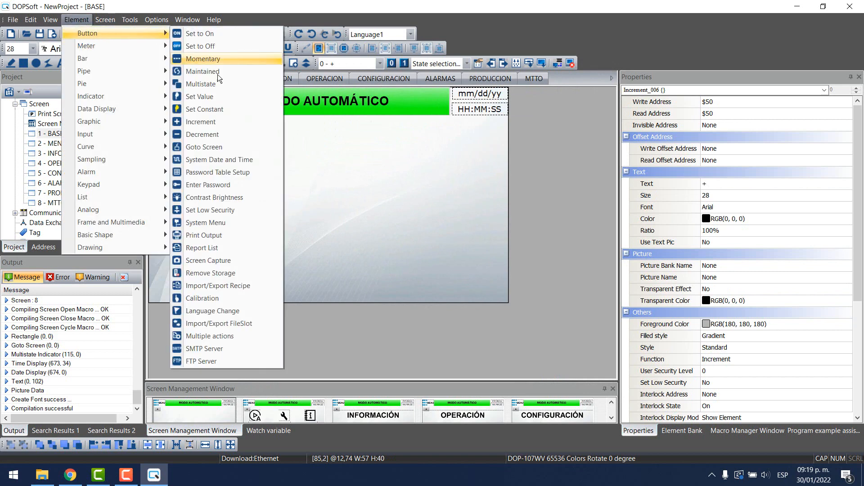
{"action": "left_click", "coordinate": [203, 135]}
{"action": "left_click_drag", "start_coordinate": [156, 145], "coordinate": [180, 161]}
{"action": "double_click", "coordinate": [175, 154]}
- Set the Decrement button's write and read addresses to $50
{"action": "left_click", "coordinate": [405, 138]}
{"action": "type", "text": "$50"}
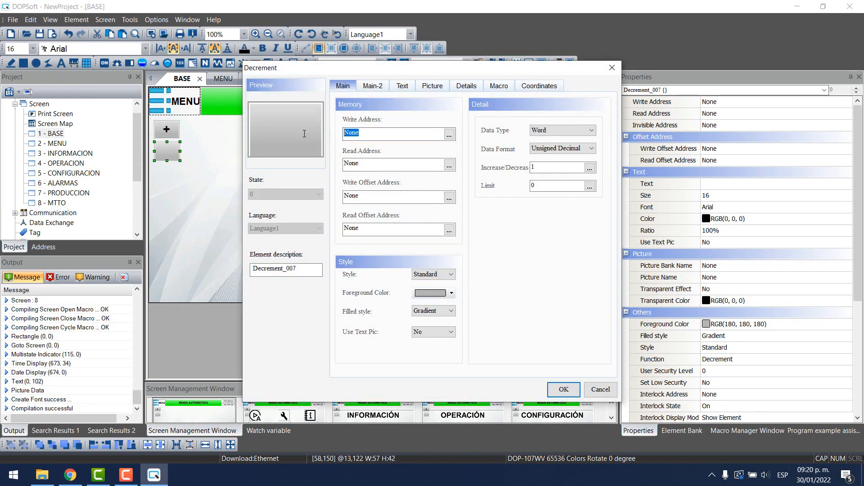
{"action": "left_click", "coordinate": [362, 161]}
{"action": "type", "text": "$50"}
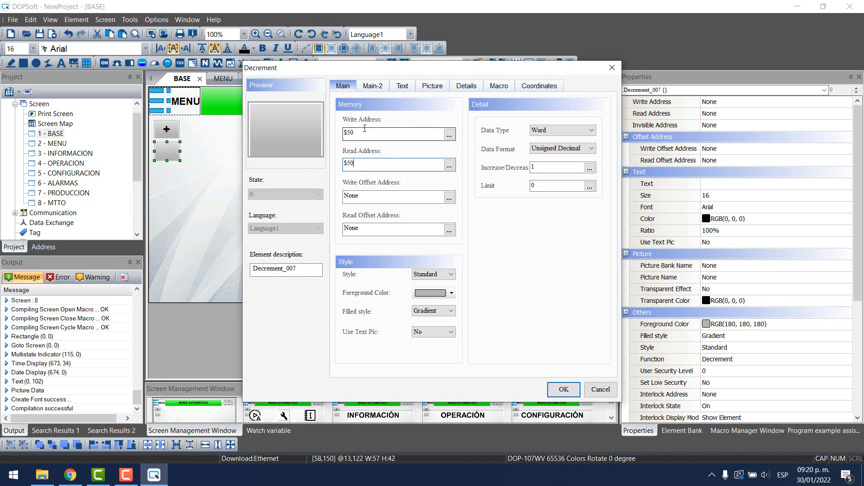
- Label the Decrement button with a bold - in size 40 and accept its settings
{"action": "left_click", "coordinate": [401, 88]}
{"action": "left_click", "coordinate": [405, 170]}
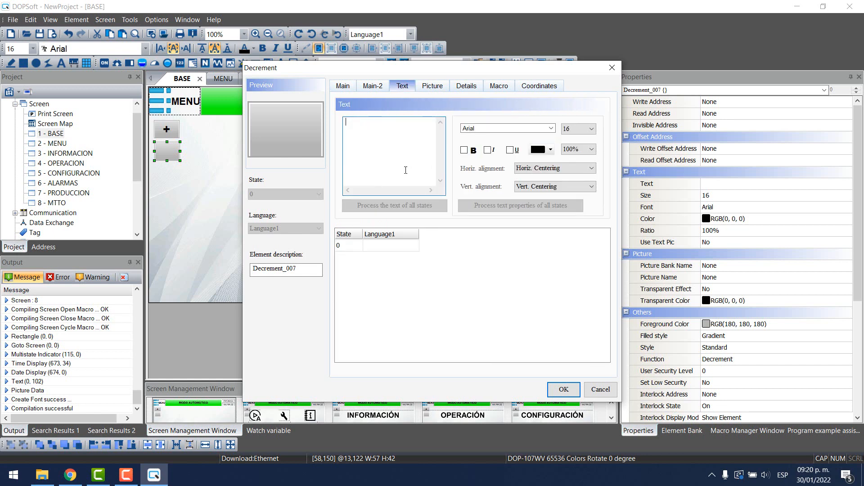
{"action": "left_click", "coordinate": [591, 128]}
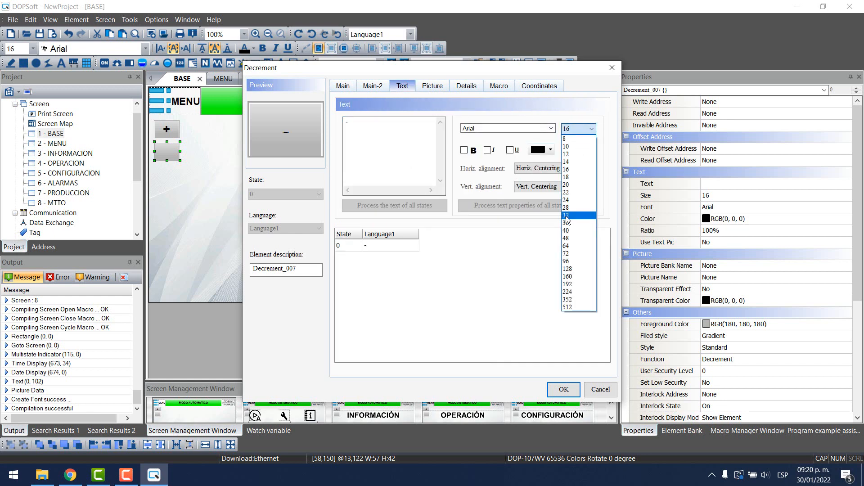
{"action": "left_click", "coordinate": [576, 227]}
{"action": "left_click", "coordinate": [465, 150]}
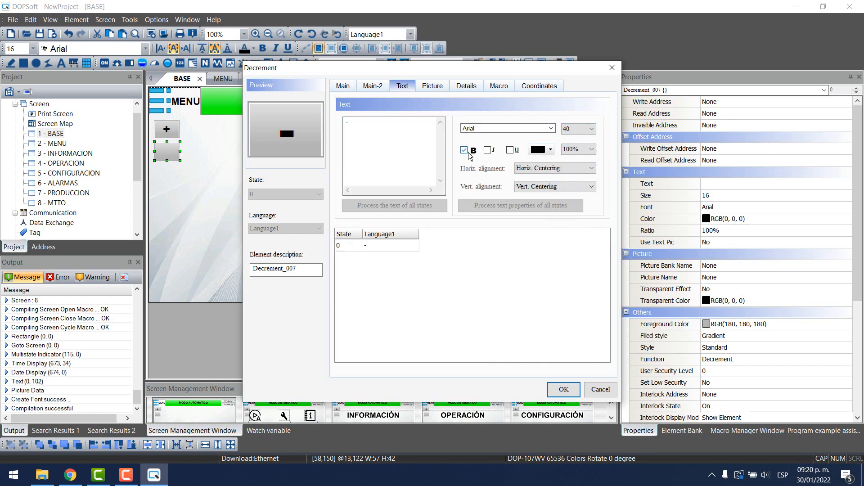
{"action": "left_click", "coordinate": [564, 390]}
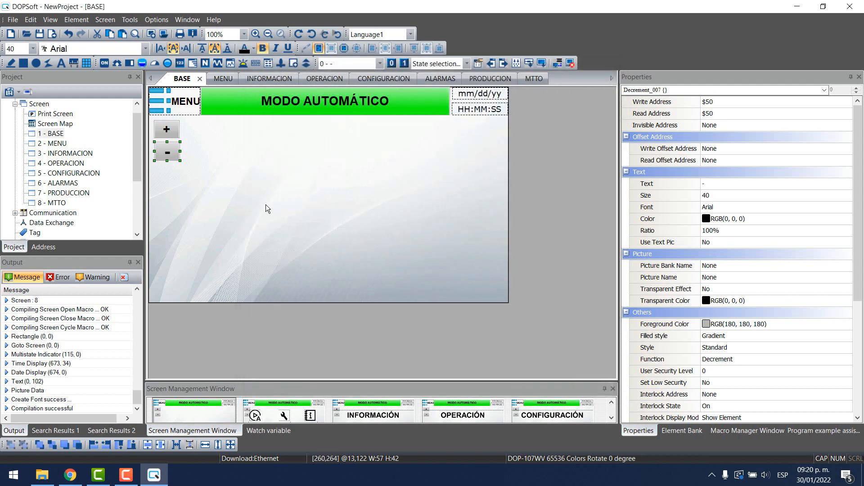
- Give the + and - buttons the same size and centre them horizontally on one another
{"action": "left_click", "coordinate": [186, 177]}
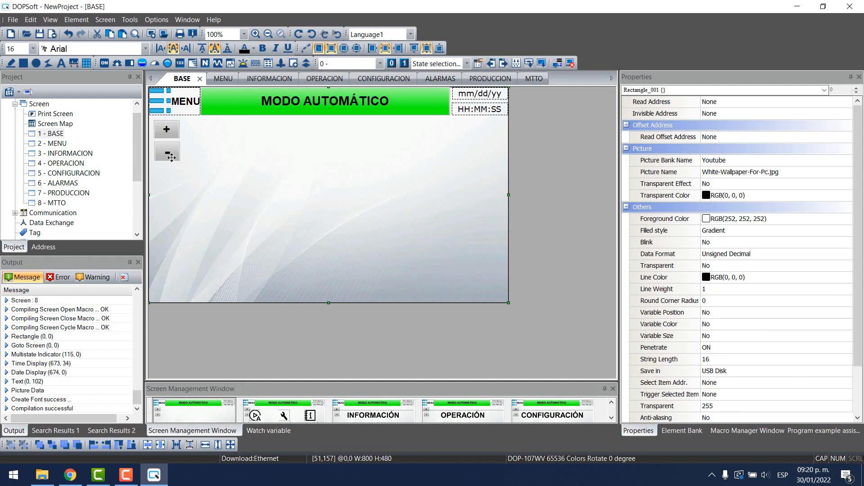
{"action": "left_click", "coordinate": [517, 160]}
{"action": "left_click", "coordinate": [168, 130]}
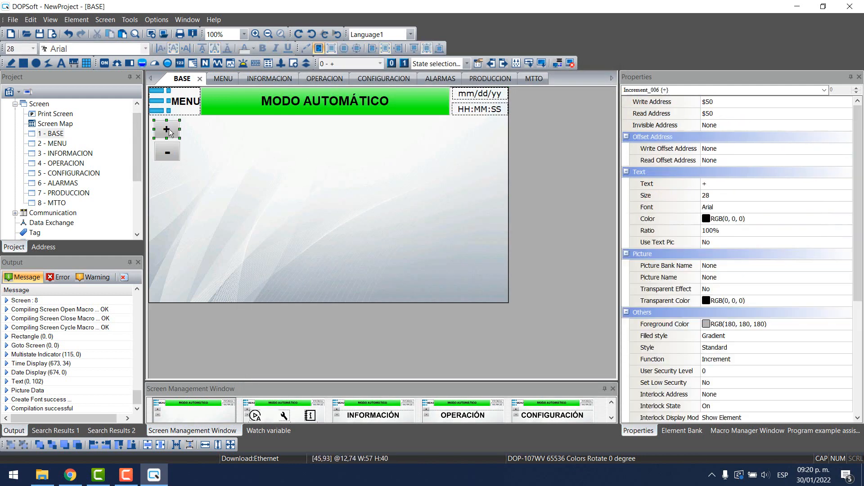
{"action": "left_click", "coordinate": [165, 155], "text": "ctrl"}
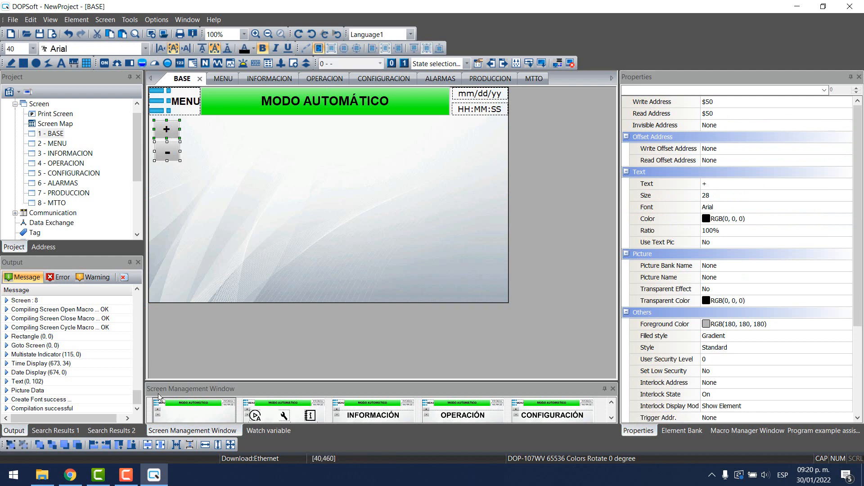
{"action": "left_click", "coordinate": [231, 444]}
{"action": "left_click", "coordinate": [161, 444]}
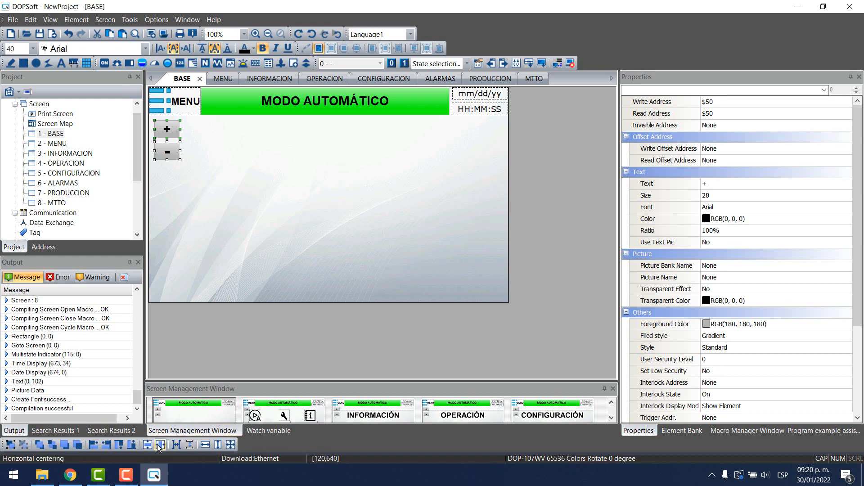
{"action": "left_click", "coordinate": [520, 236]}
- Run the project in the offline emulator and test the OPERACIÓN and MTTO buttons, returning to the menu after each
{"action": "left_click", "coordinate": [569, 64]}
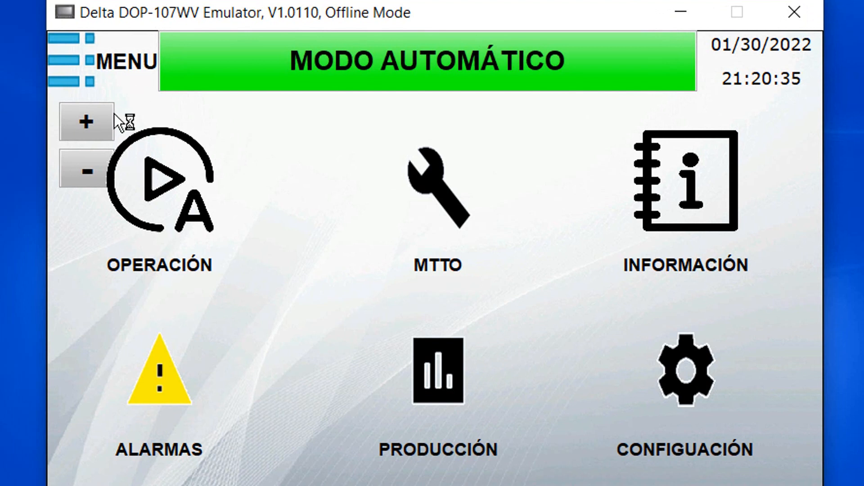
{"action": "left_click", "coordinate": [185, 198]}
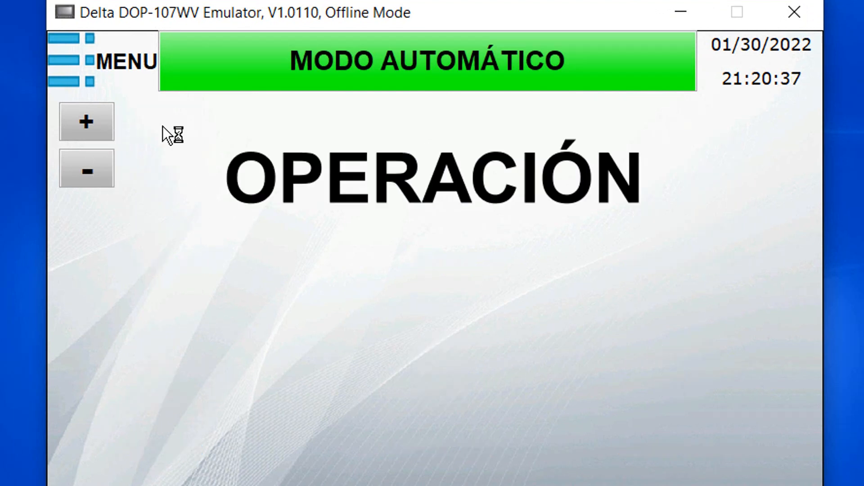
{"action": "left_click", "coordinate": [59, 61]}
{"action": "left_click", "coordinate": [411, 193]}
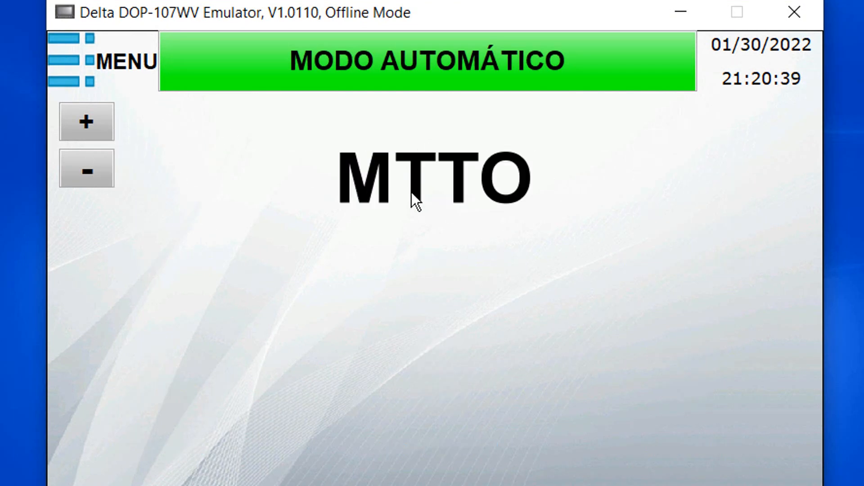
{"action": "left_click", "coordinate": [78, 66]}
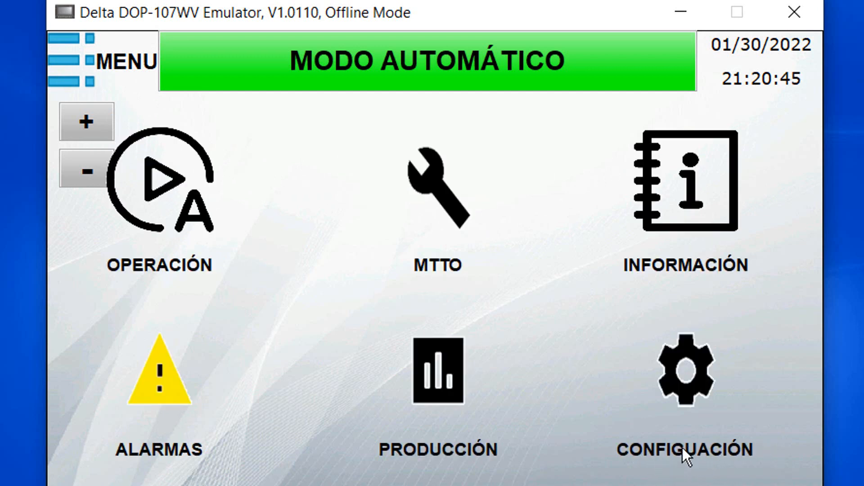
- Advance the mode banner two states with the + button and check it on the OPERACIÓN, MTTO, INFORMACIÓN and PRODUCCIÓN screens
{"action": "left_click", "coordinate": [85, 124]}
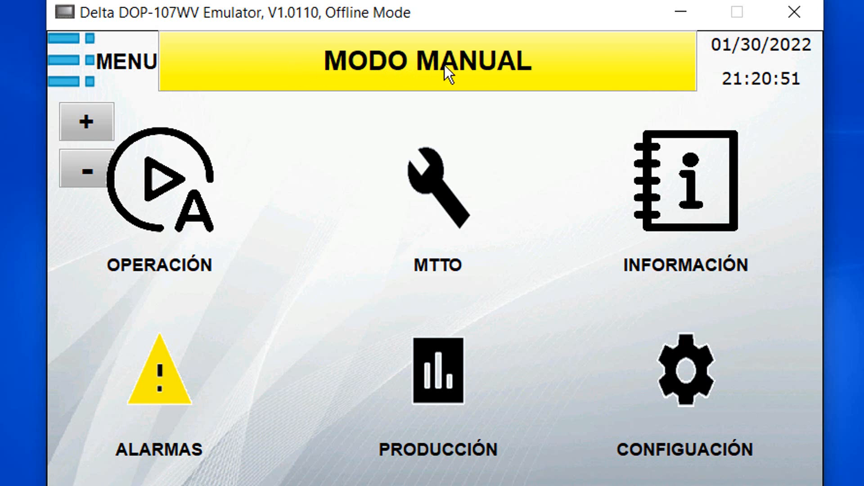
{"action": "left_click", "coordinate": [88, 120]}
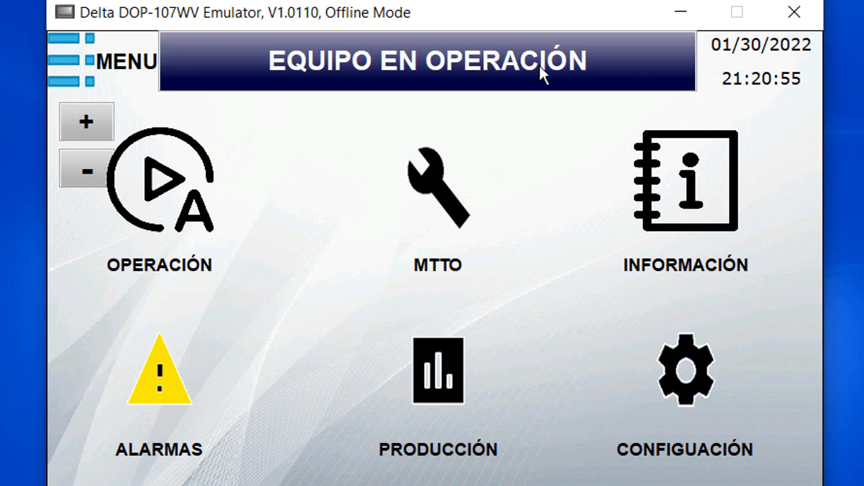
{"action": "left_click", "coordinate": [181, 154]}
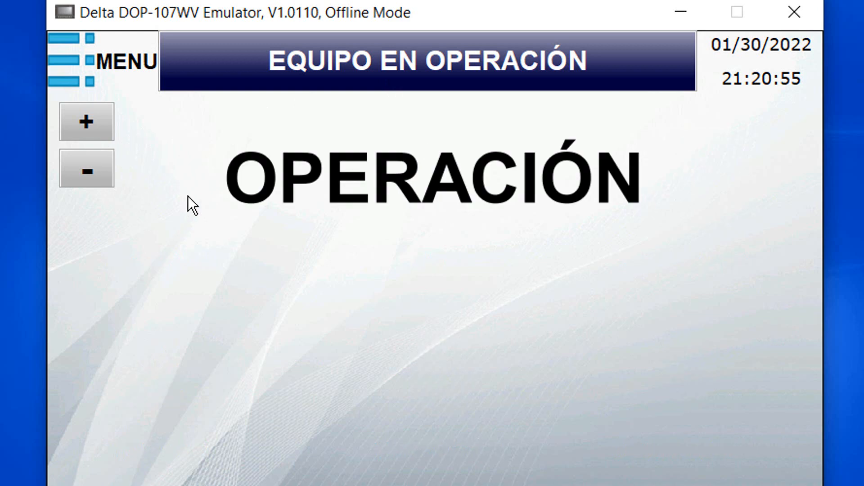
{"action": "left_click", "coordinate": [63, 67]}
{"action": "left_click", "coordinate": [493, 219]}
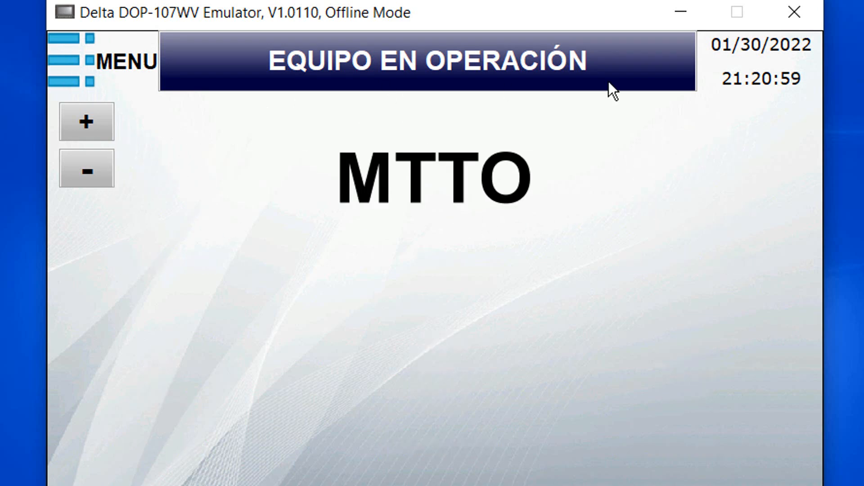
{"action": "left_click", "coordinate": [92, 70]}
{"action": "left_click", "coordinate": [671, 204]}
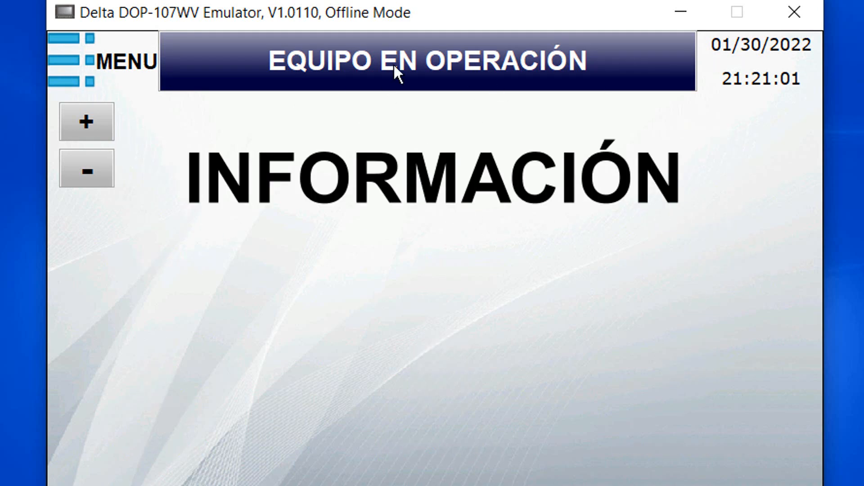
{"action": "left_click", "coordinate": [77, 86]}
{"action": "left_click", "coordinate": [428, 390]}
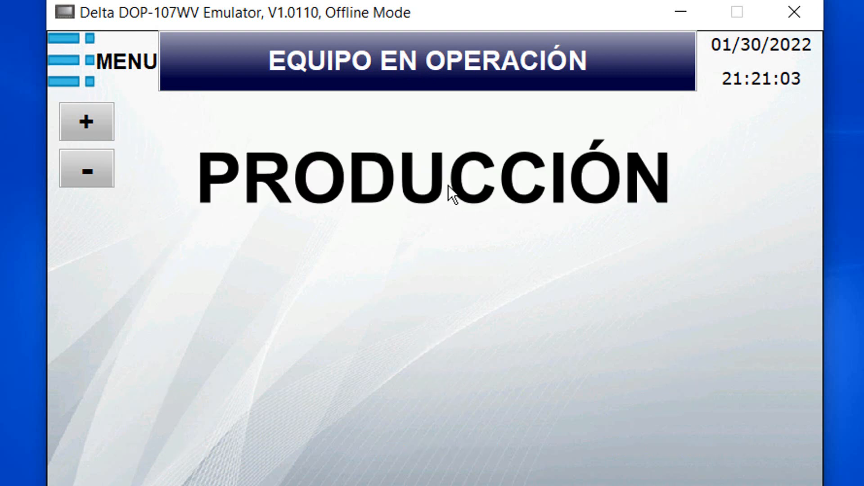
- Switch the mode banner to MODO MANUAL with the - button and check it on the MTTO screen
{"action": "left_click", "coordinate": [85, 168]}
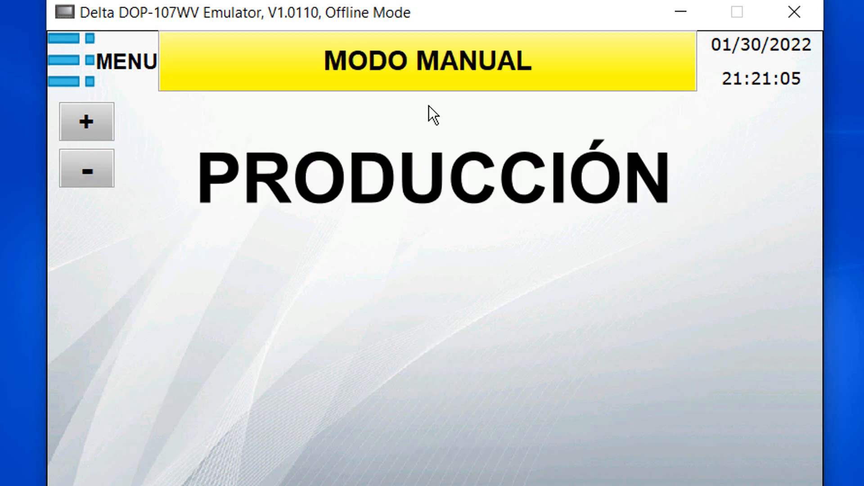
{"action": "left_click", "coordinate": [120, 85]}
{"action": "left_click", "coordinate": [415, 176]}
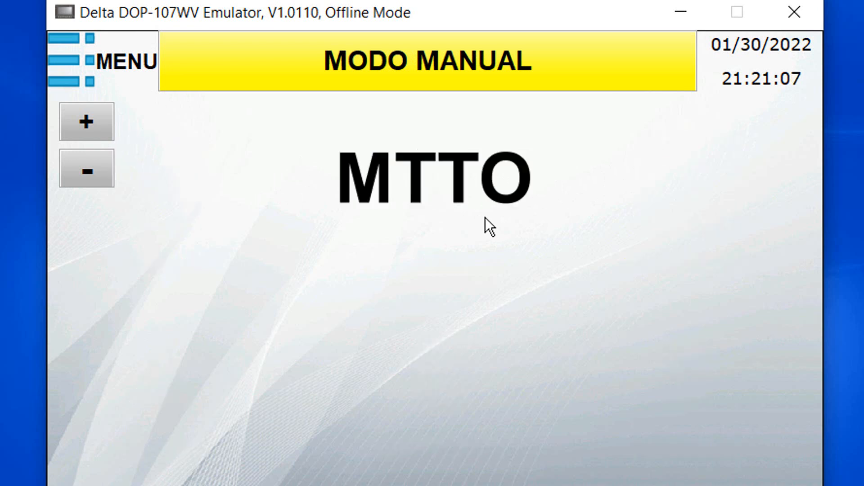
- Switch the mode banner to EQUIPO EN OPERACIÓN with the + button and check it on the CONFIGURACIÓN and OPERACIÓN screens
{"action": "left_click", "coordinate": [99, 126]}
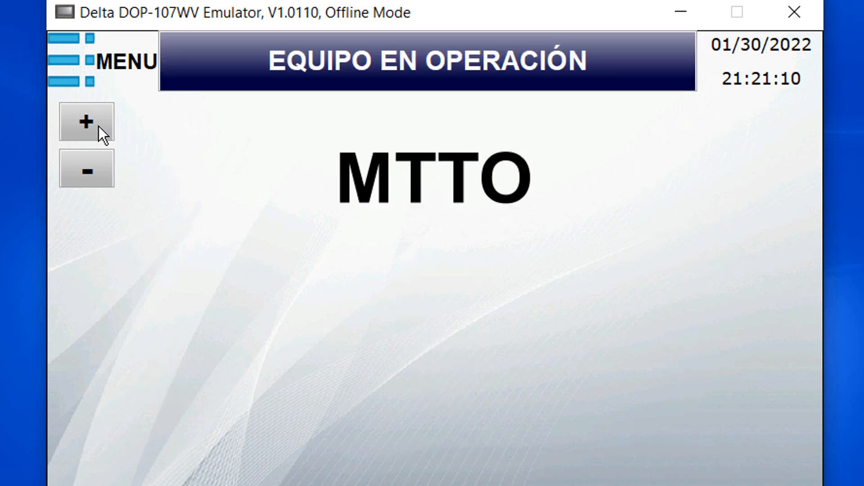
{"action": "left_click", "coordinate": [80, 68]}
{"action": "left_click", "coordinate": [692, 394]}
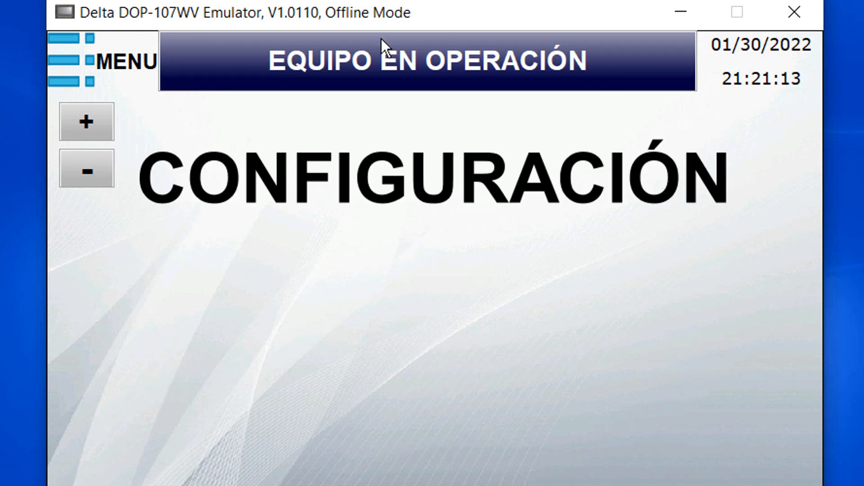
{"action": "left_click", "coordinate": [72, 58]}
{"action": "left_click", "coordinate": [172, 195]}
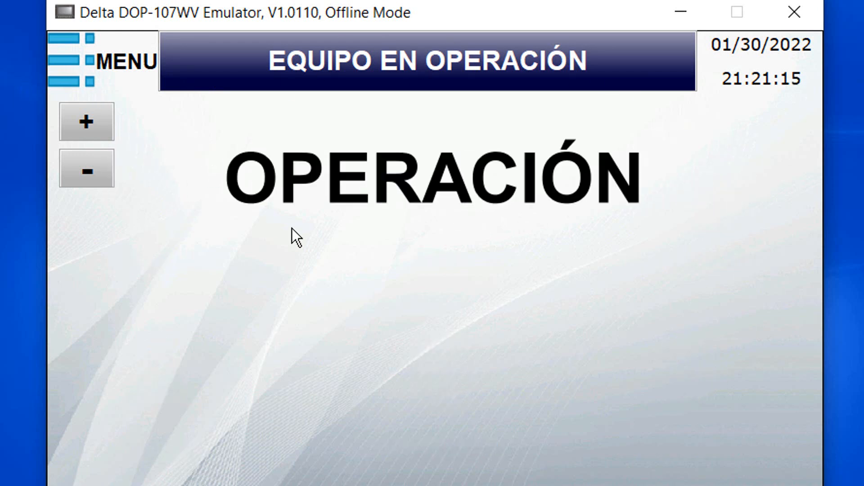
- Switch the mode banner to MODO AUTOMÁTICO with the - button, check it on the MTTO, PRODUCCIÓN and INFORMACIÓN screens, and return to the menu
{"action": "left_click", "coordinate": [83, 180]}
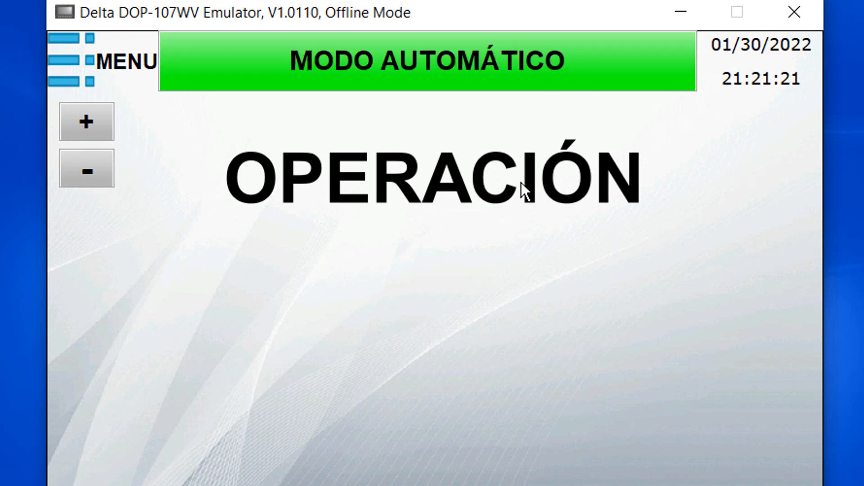
{"action": "left_click", "coordinate": [71, 77]}
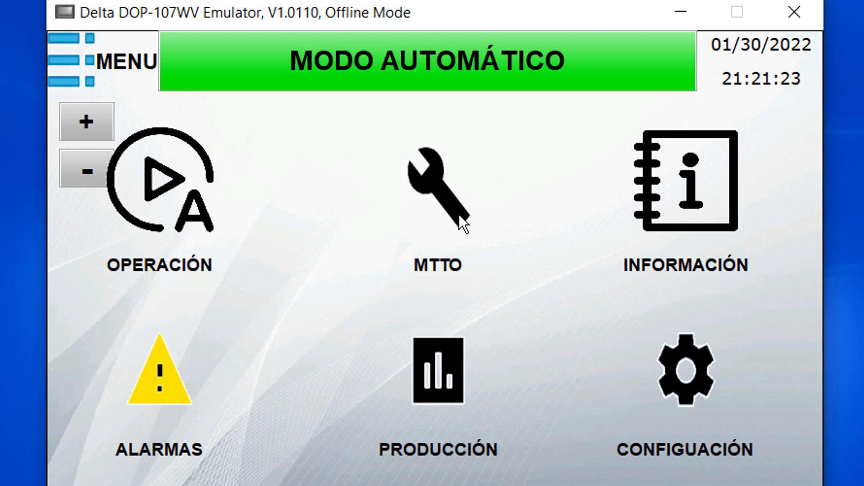
{"action": "left_click", "coordinate": [454, 207]}
{"action": "left_click", "coordinate": [89, 58]}
{"action": "left_click", "coordinate": [437, 367]}
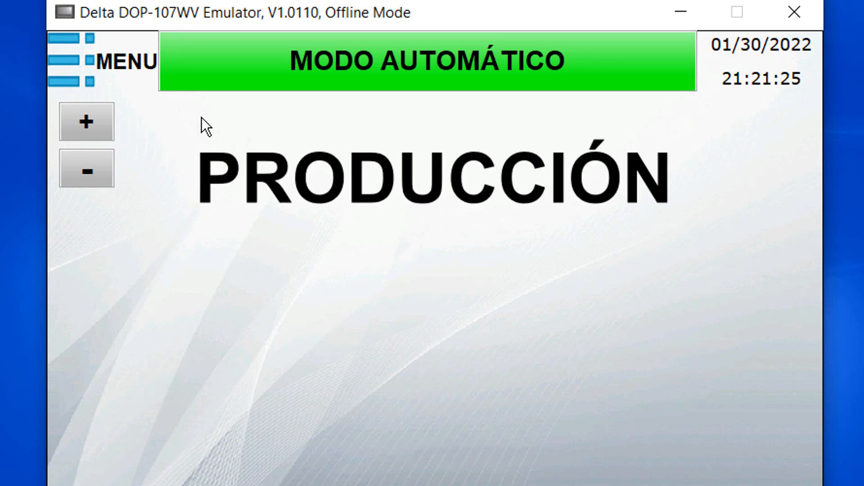
{"action": "left_click", "coordinate": [83, 69]}
{"action": "left_click", "coordinate": [666, 206]}
{"action": "left_click", "coordinate": [97, 69]}
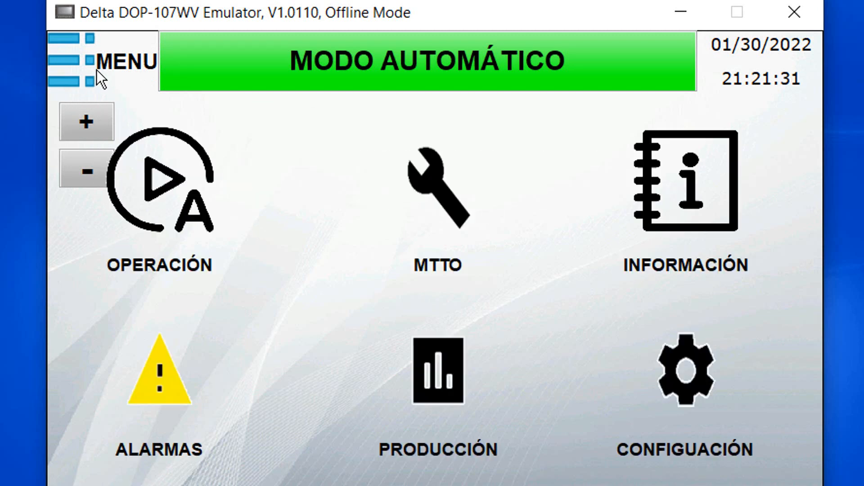
{"action": "left_click", "coordinate": [421, 381]}
{"action": "left_click", "coordinate": [94, 59]}
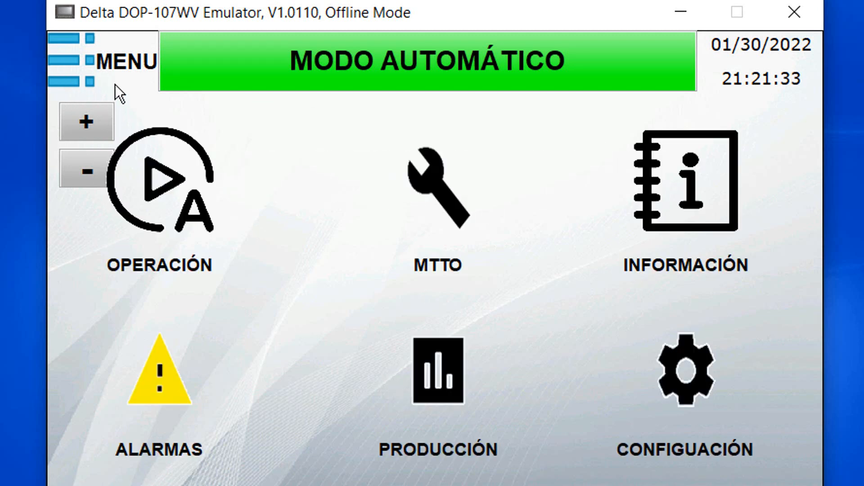